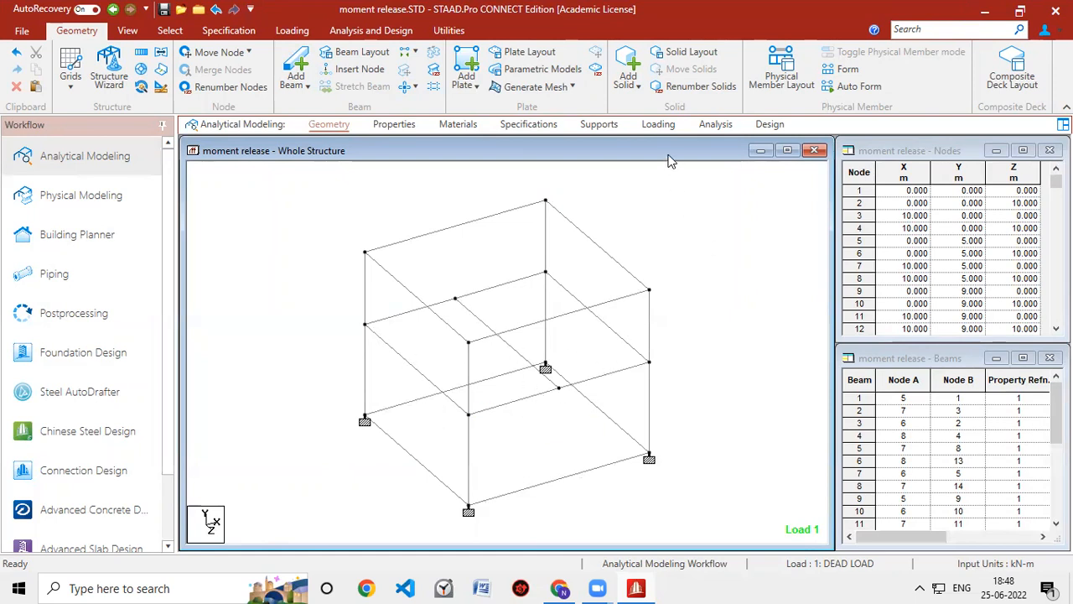
# - Review the dead load case's self-weight, -5 kN/m and -2.5 kN/m uniform loads and the members they are assigned to
pyautogui.click(659, 125)
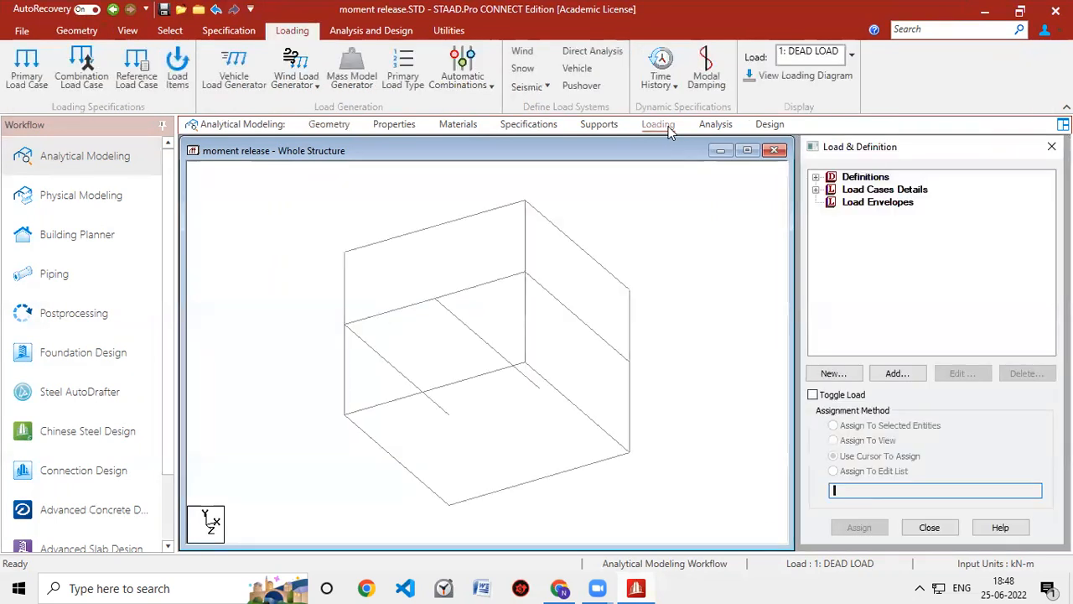
pyautogui.click(817, 190)
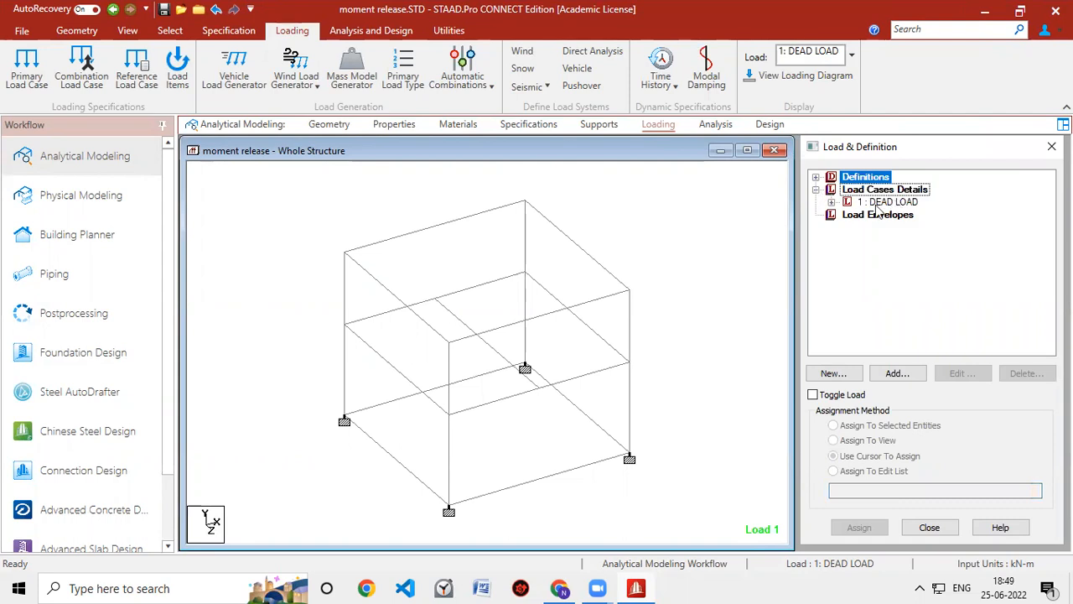
pyautogui.click(831, 202)
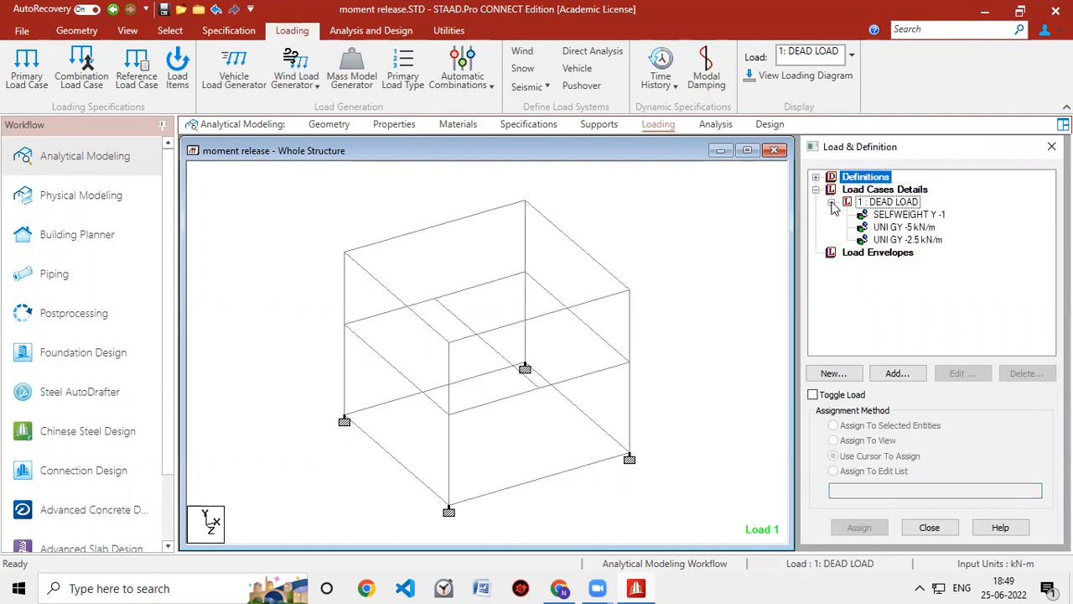
pyautogui.click(915, 215)
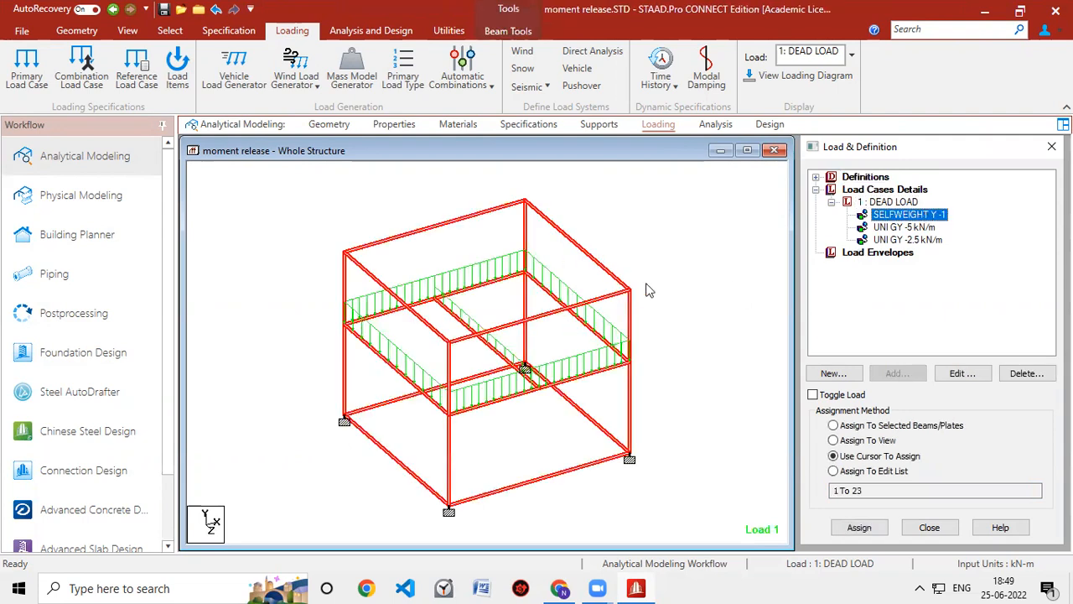
pyautogui.click(673, 255)
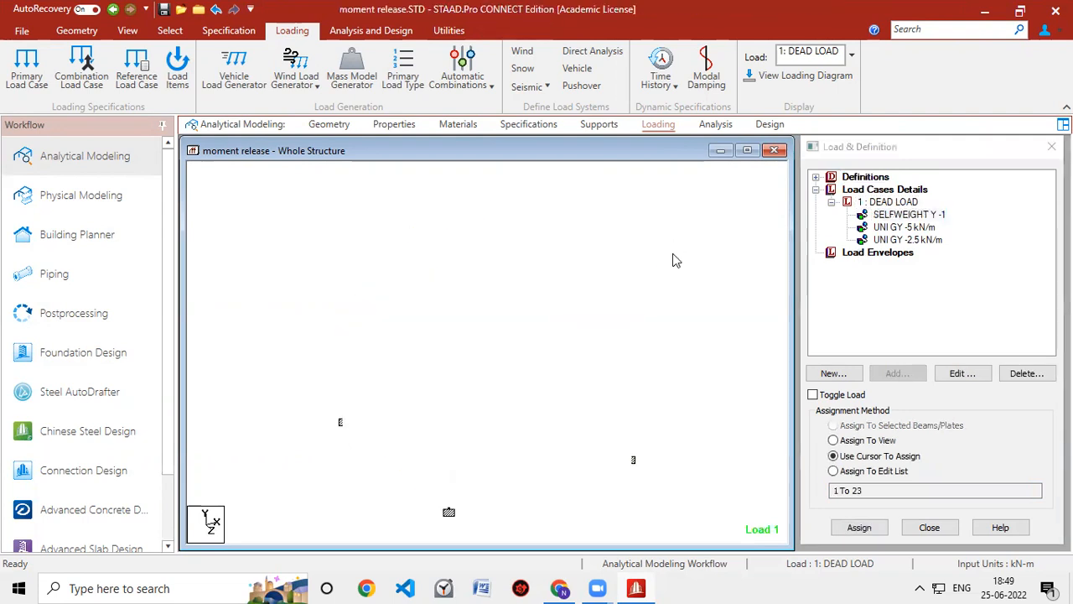
pyautogui.click(888, 228)
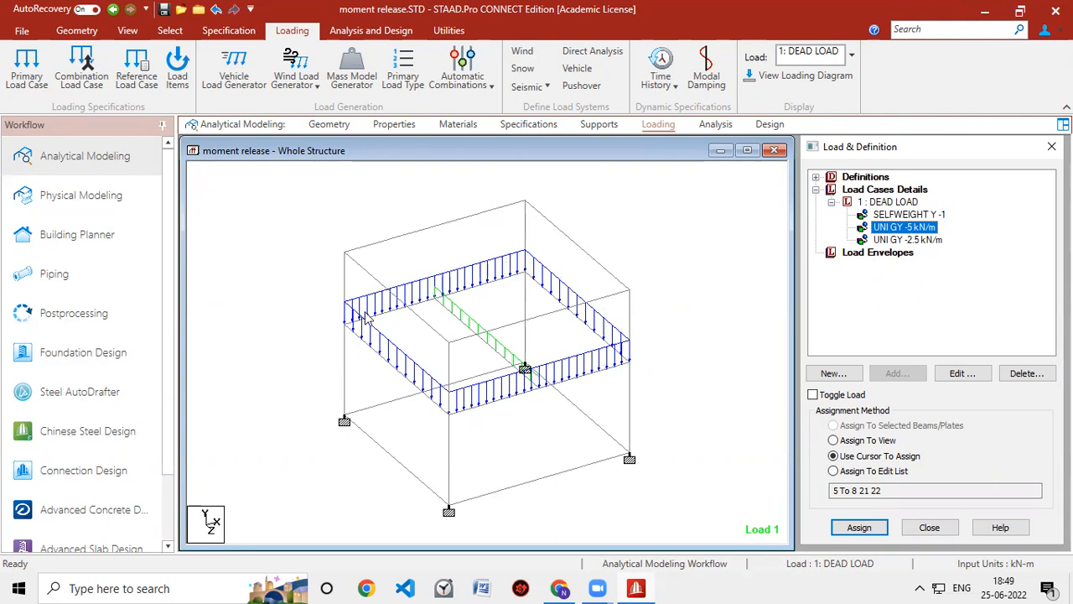
pyautogui.click(888, 241)
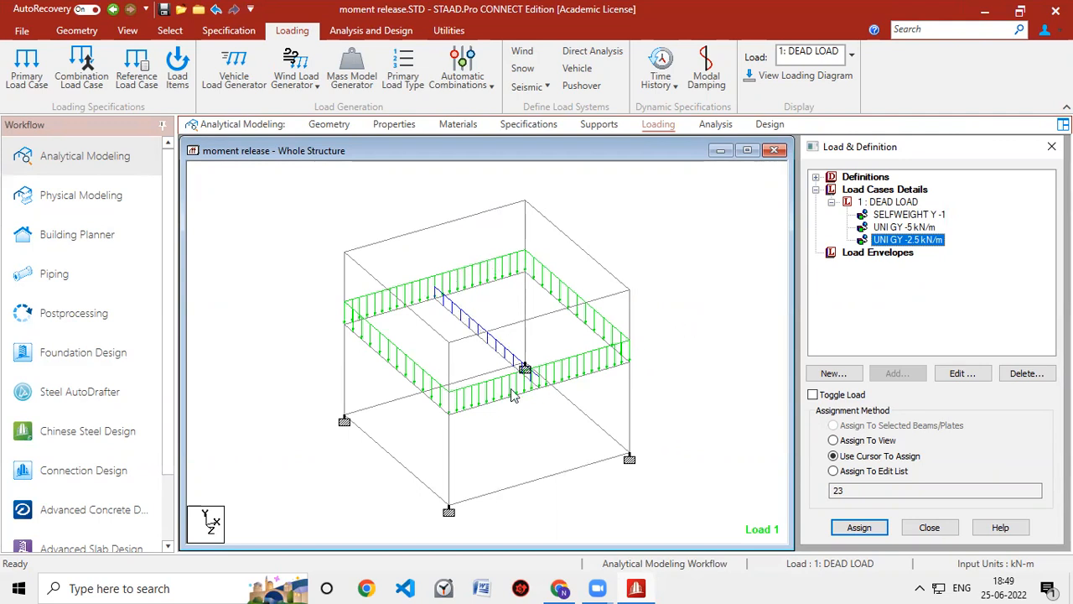
pyautogui.click(683, 304)
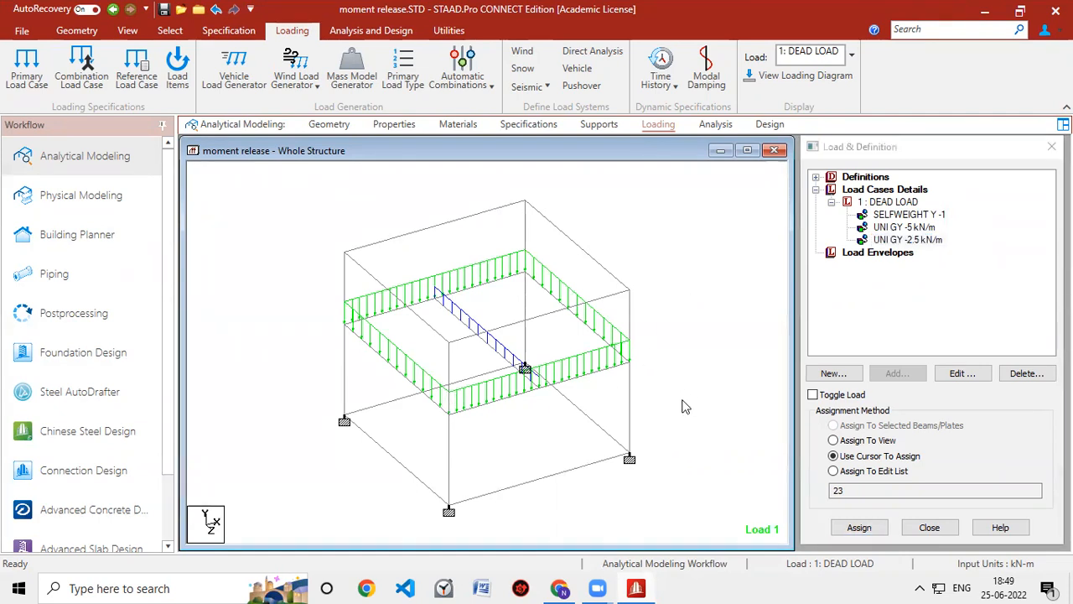
pyautogui.click(563, 585)
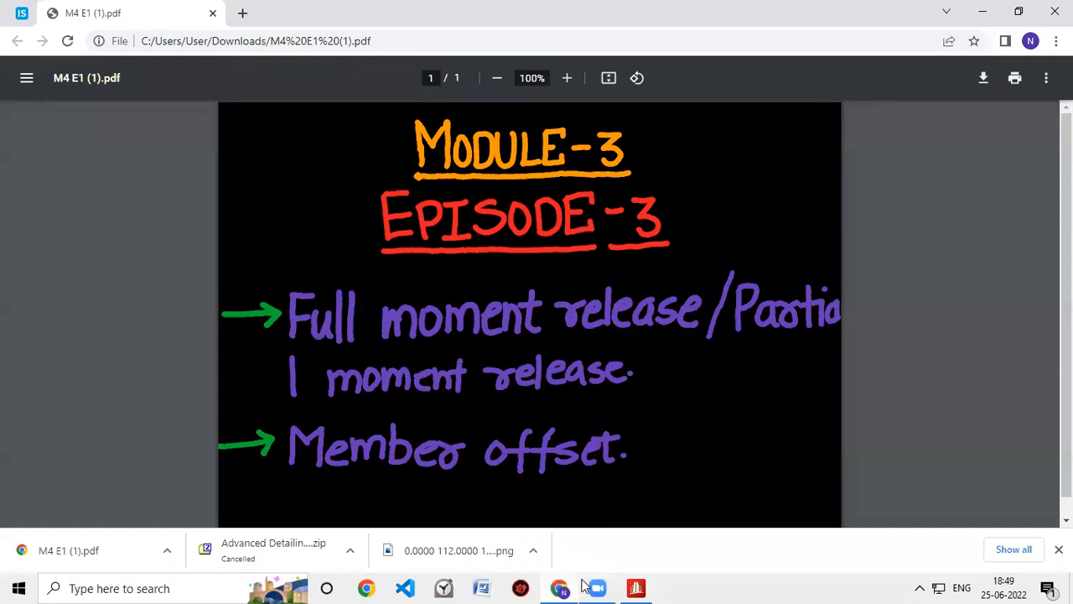
pyautogui.click(641, 587)
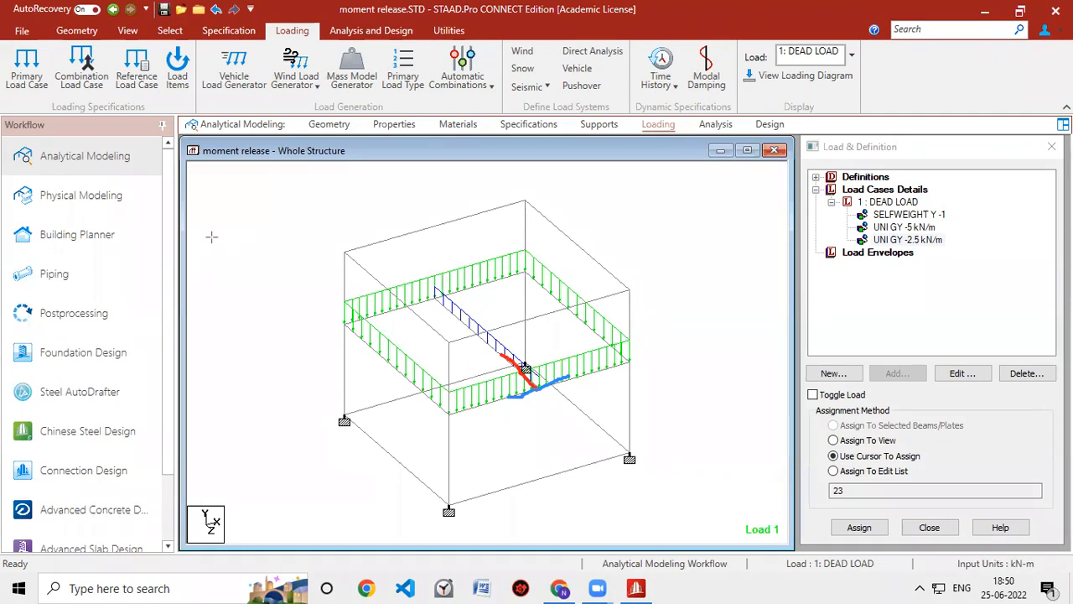
pyautogui.moveTo(203, 232); pyautogui.dragTo(245, 261)
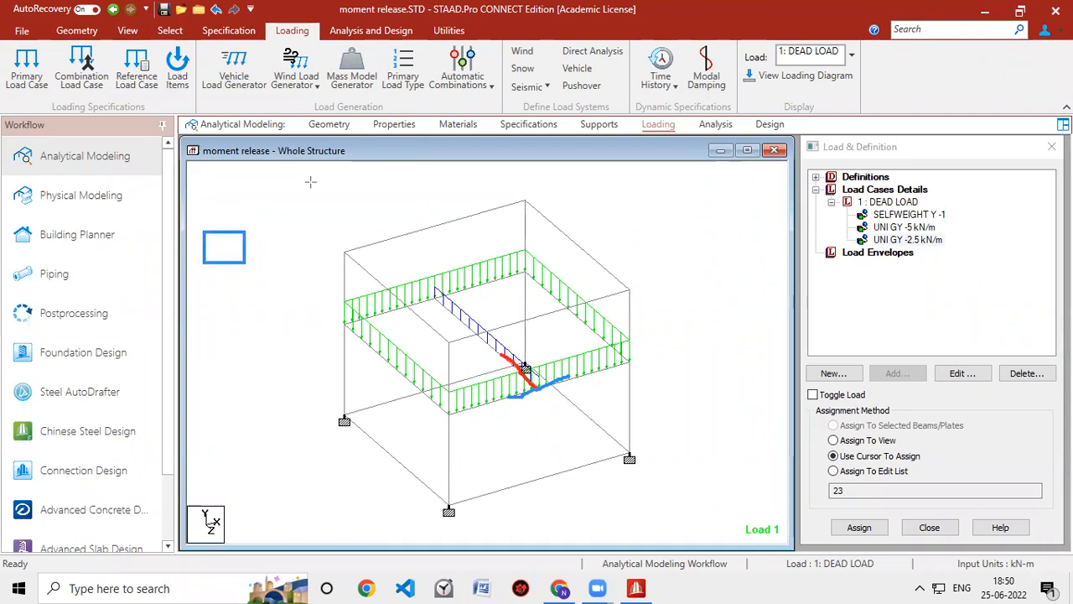
pyautogui.click(221, 243)
pyautogui.moveTo(244, 237); pyautogui.dragTo(349, 255)
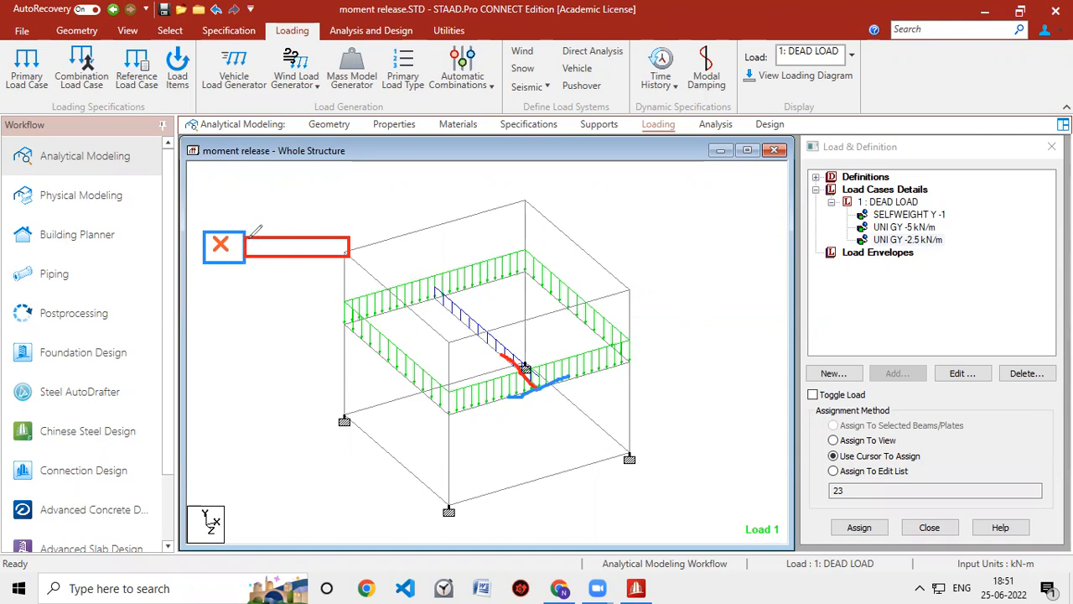
pyautogui.moveTo(248, 238)
pyautogui.mouseDown()
pyautogui.moveTo(312, 269)
pyautogui.moveTo(352, 233)
pyautogui.mouseUp()
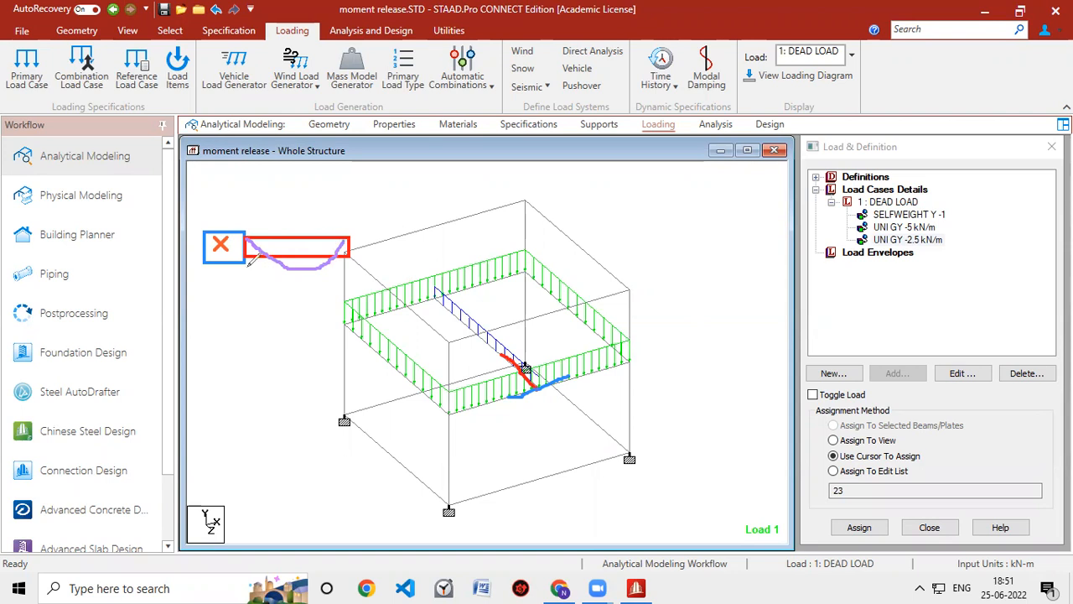
pyautogui.moveTo(244, 257)
pyautogui.mouseDown()
pyautogui.moveTo(277, 283)
pyautogui.moveTo(332, 282)
pyautogui.moveTo(343, 270)
pyautogui.mouseUp()
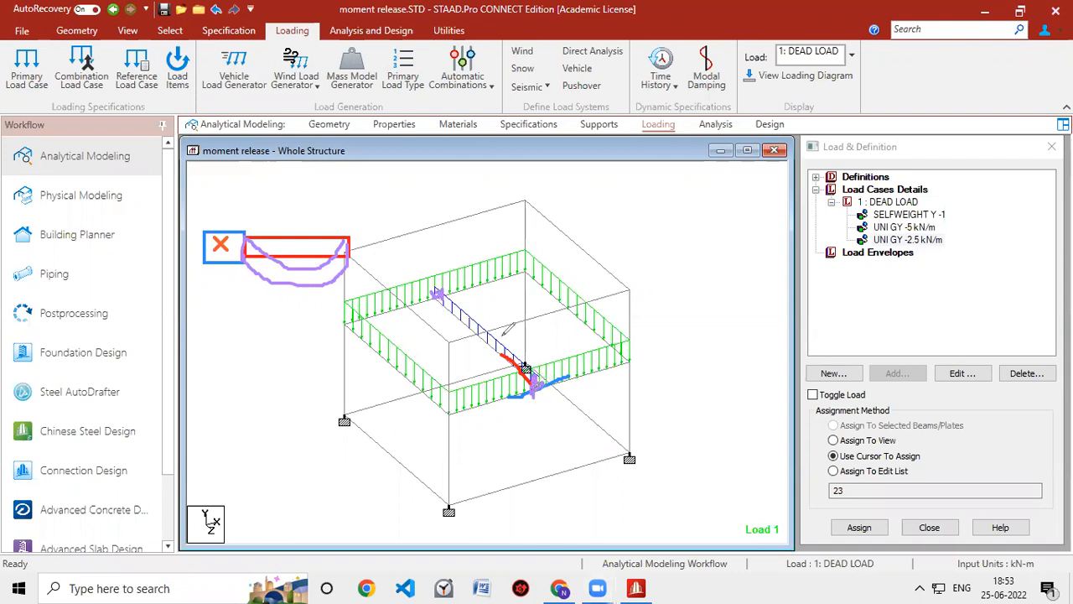
pyautogui.click(694, 131)
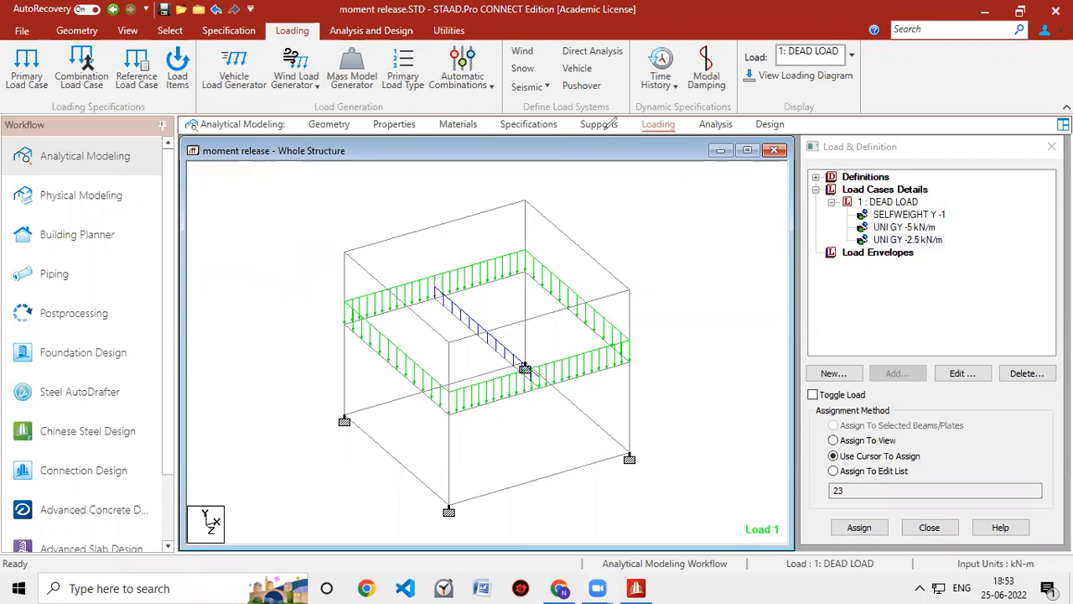
# - Go to the model's specifications and review the member specification options for the intermediate floor beam, beam 23
pyautogui.click(528, 124)
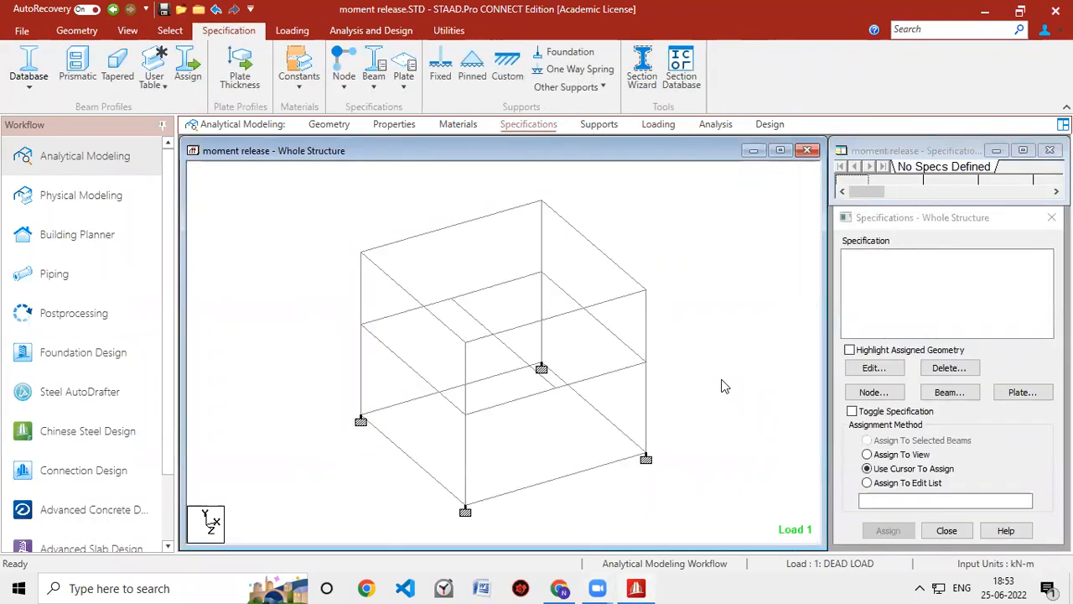
pyautogui.click(509, 350)
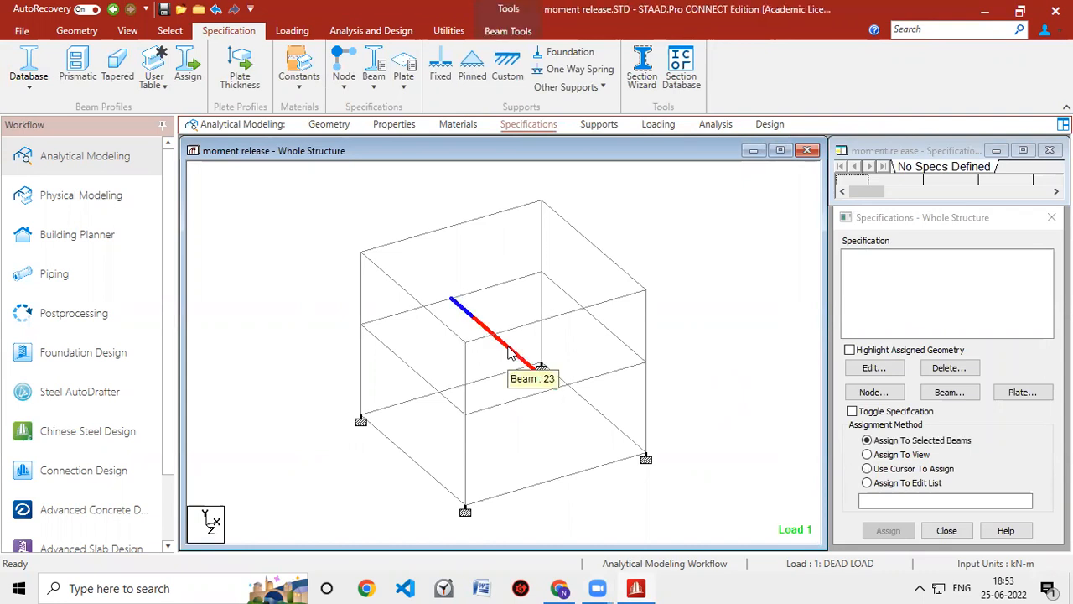
pyautogui.click(943, 392)
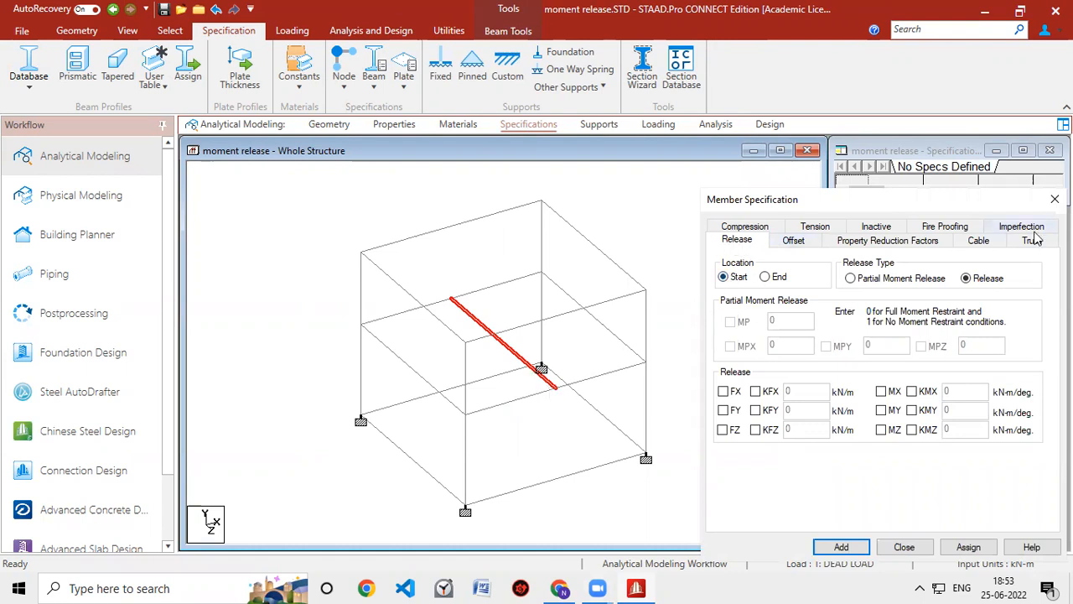
pyautogui.click(904, 547)
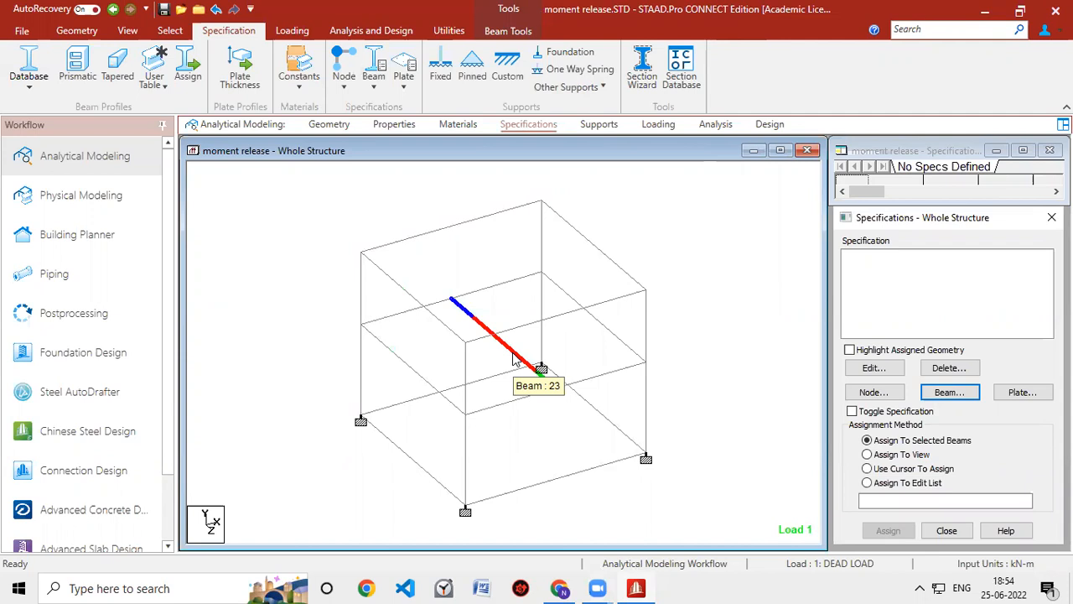
# - Add a full MZ moment release at the start of the intermediate floor beam, beam 23
pyautogui.click(515, 359)
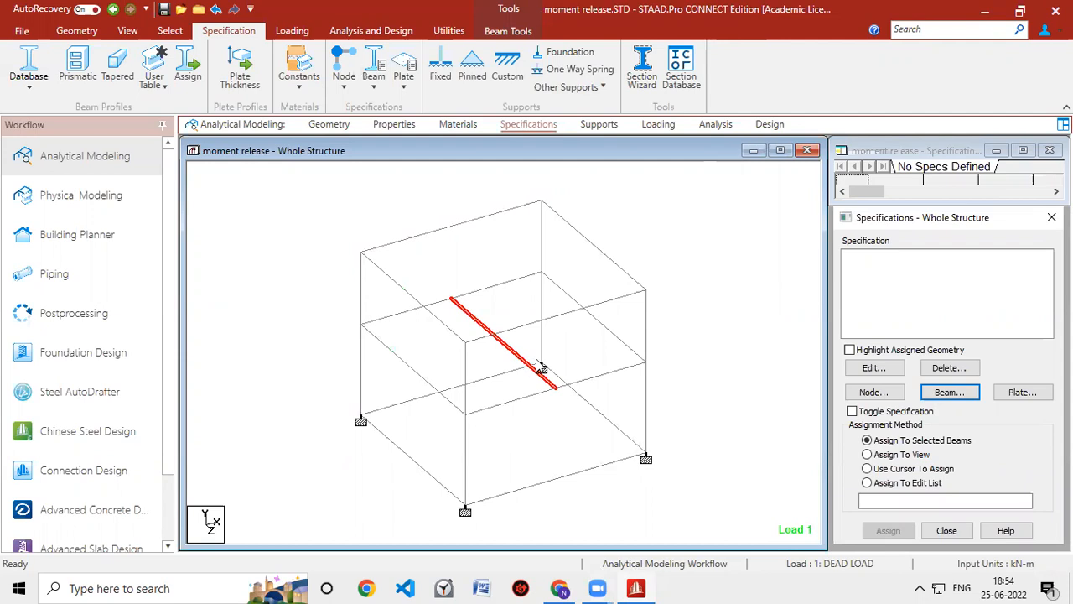
pyautogui.click(948, 394)
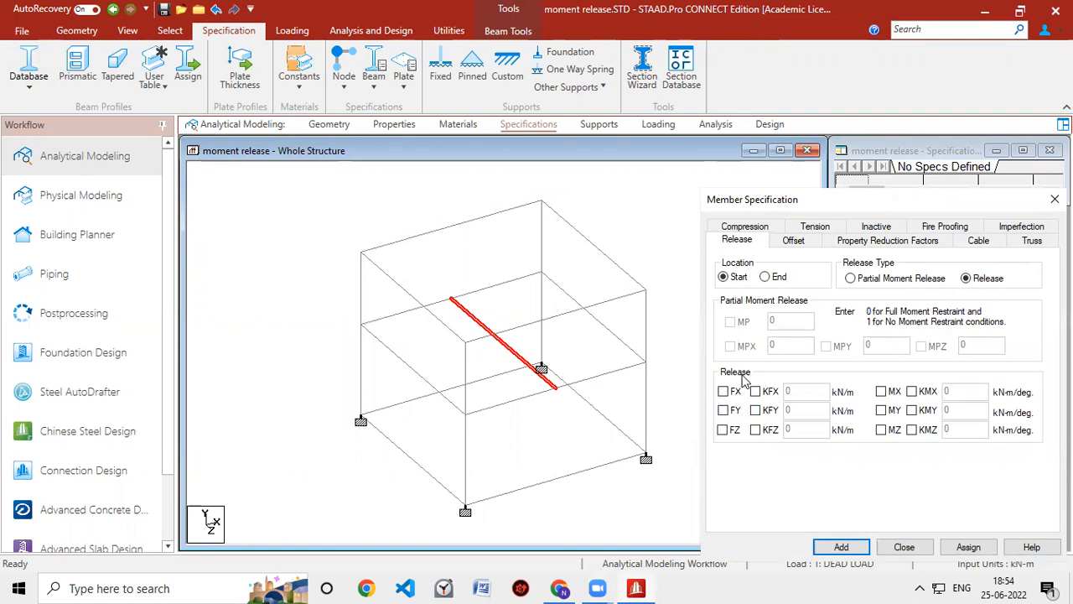
pyautogui.click(881, 429)
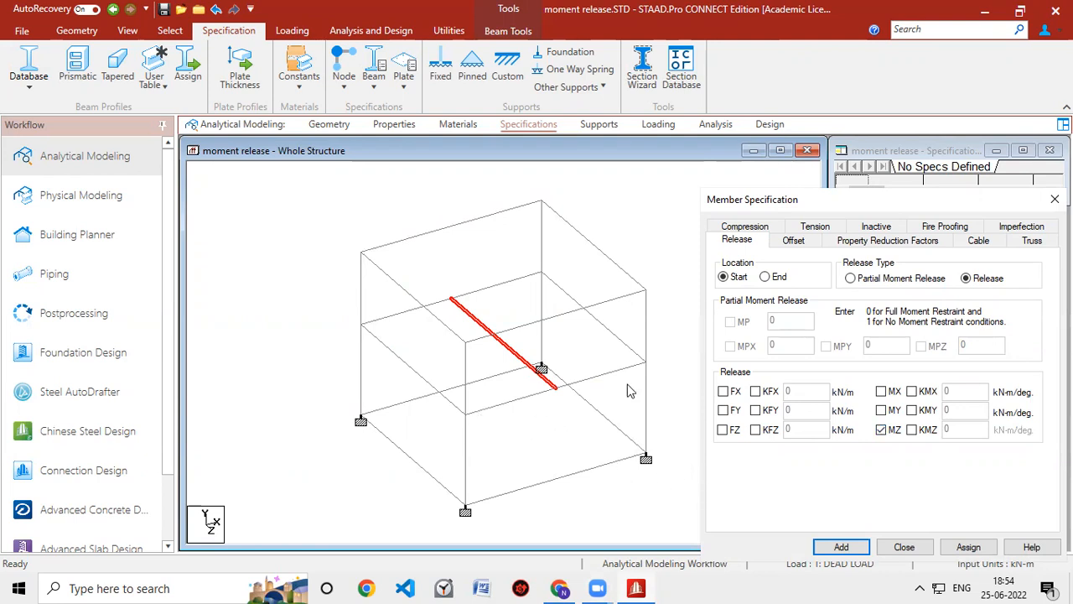
pyautogui.click(840, 546)
# - Add a second member release specification with full MZ moment release at the beam's end
pyautogui.click(950, 392)
pyautogui.click(765, 277)
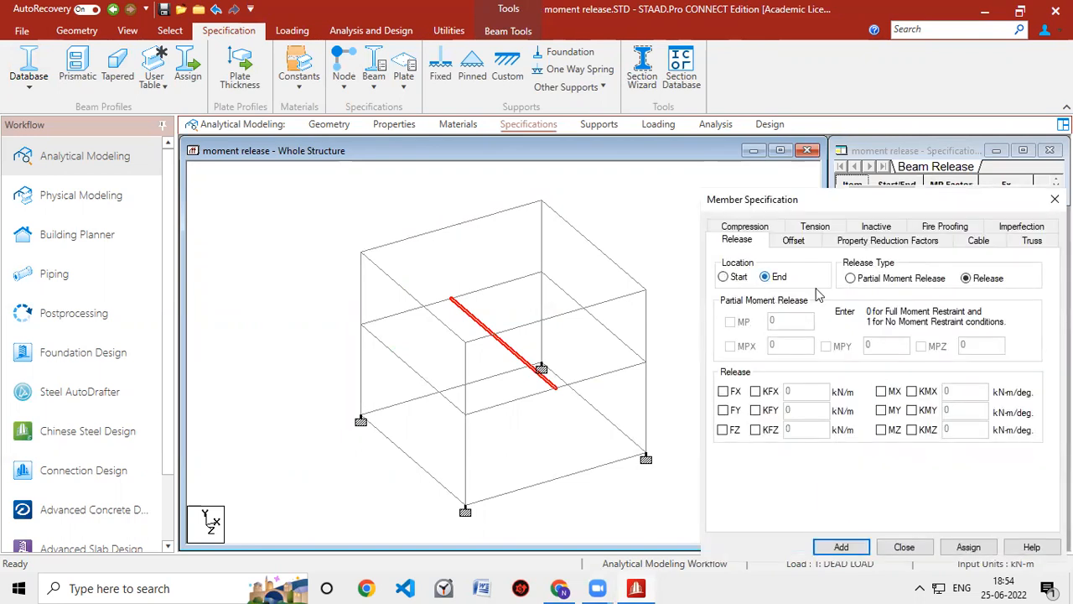
pyautogui.click(912, 430)
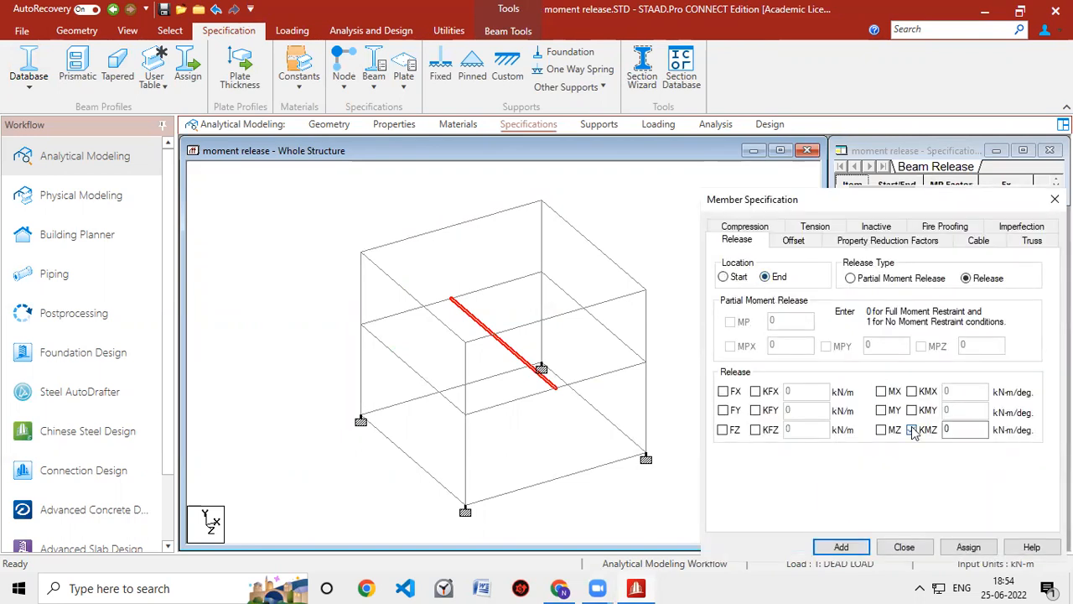
pyautogui.click(879, 431)
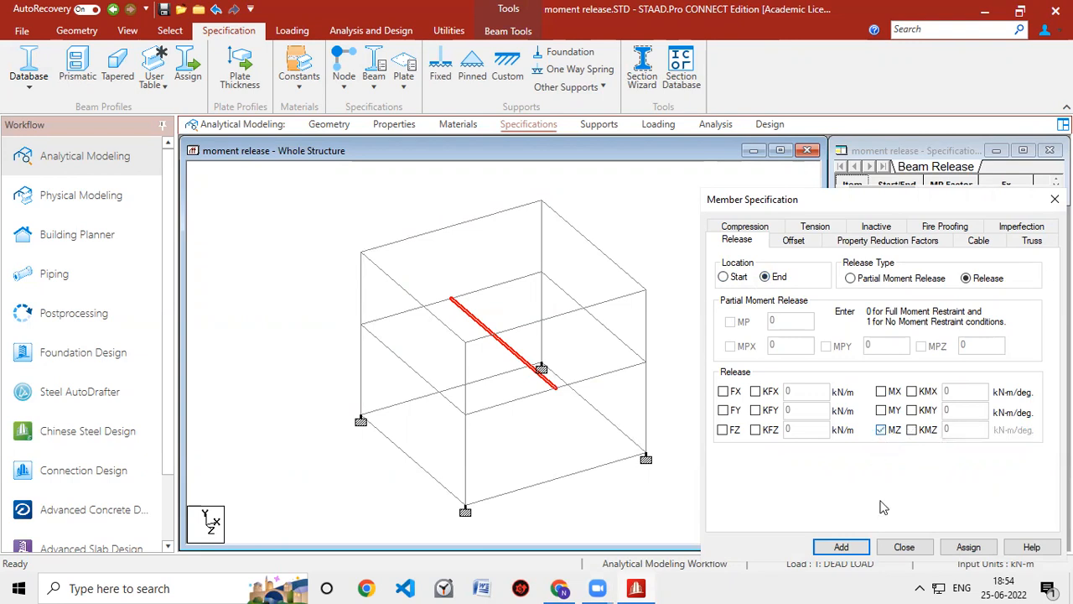
pyautogui.click(843, 547)
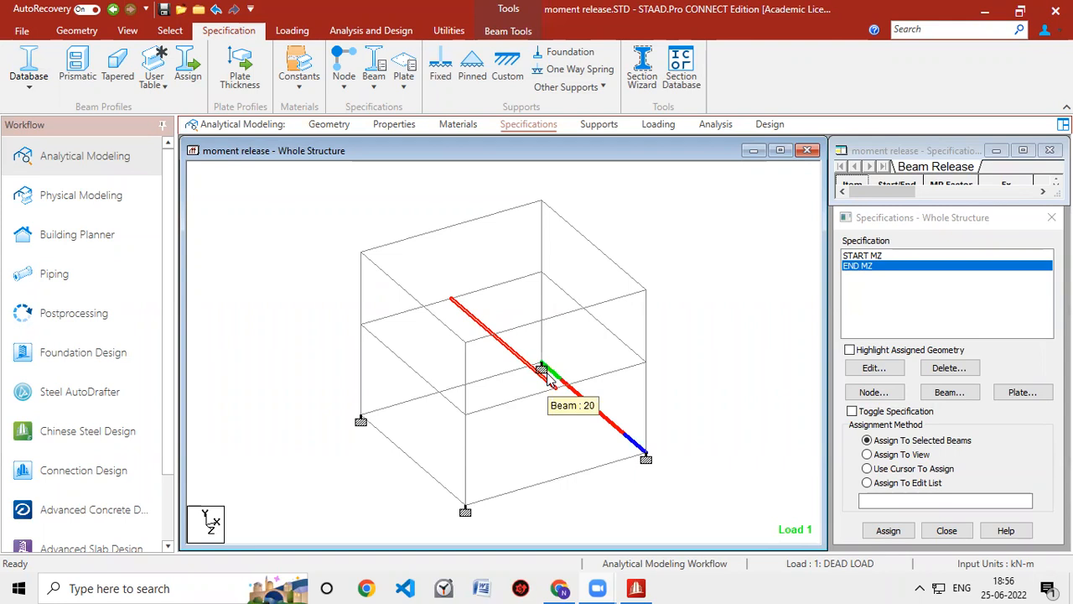
# - Add a Perform Analysis command with the No Print option to the analysis commands
pyautogui.click(373, 31)
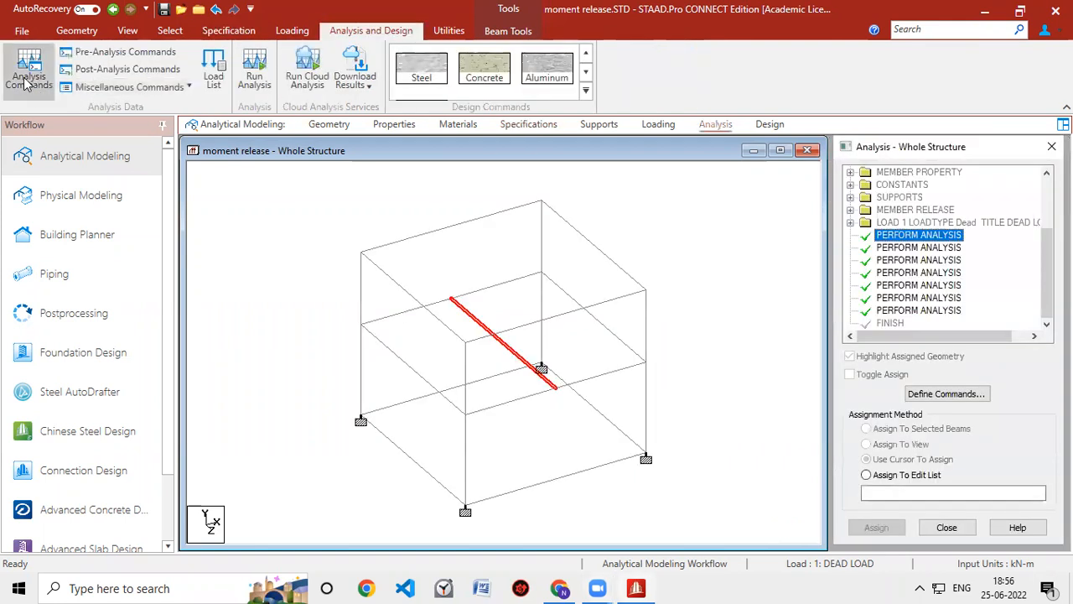
pyautogui.click(37, 87)
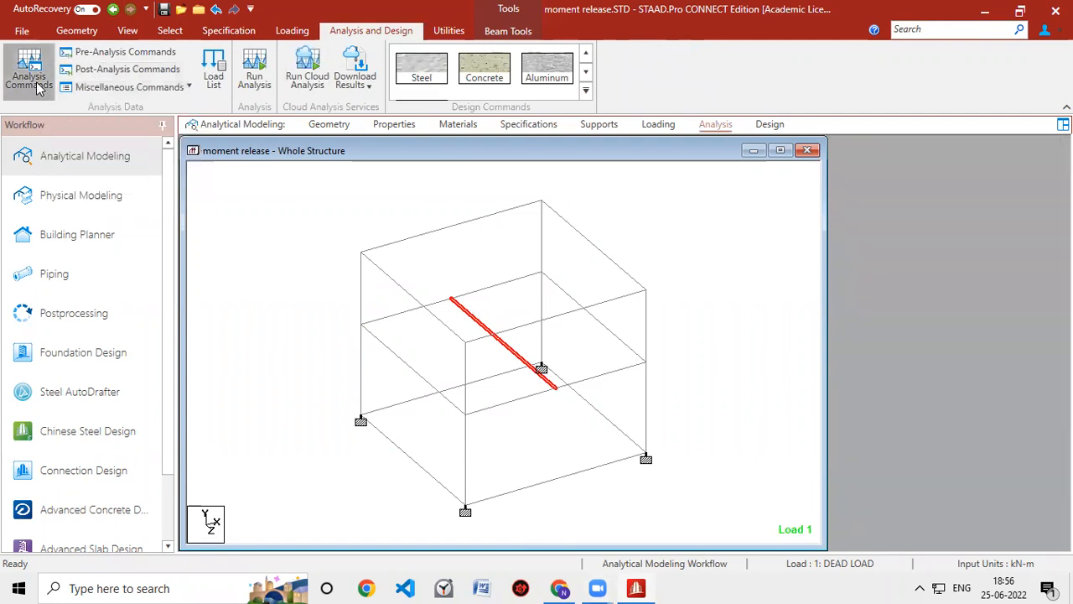
pyautogui.click(597, 518)
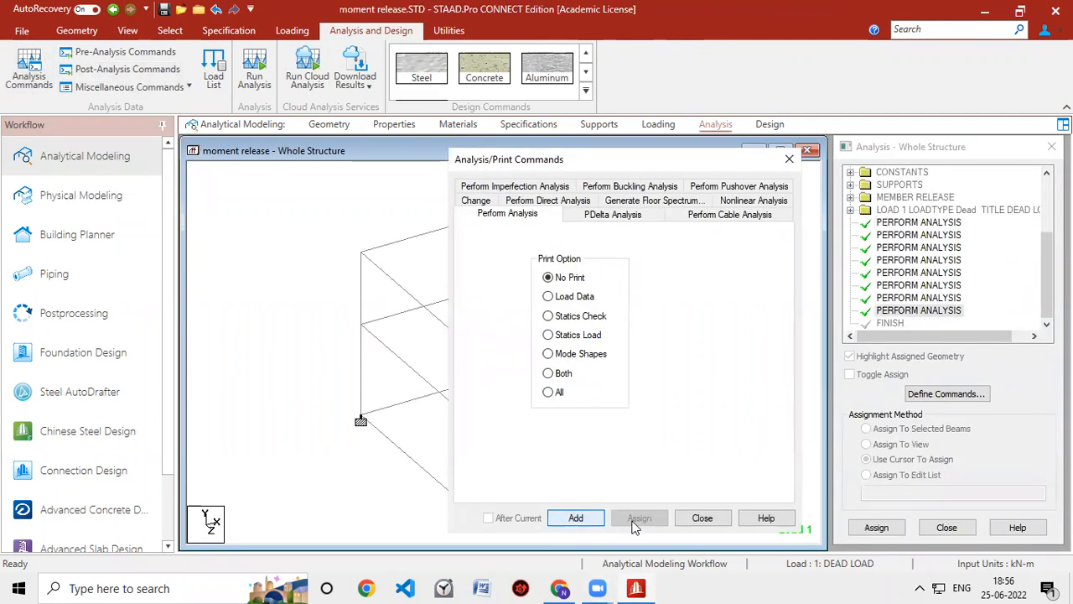
pyautogui.click(703, 518)
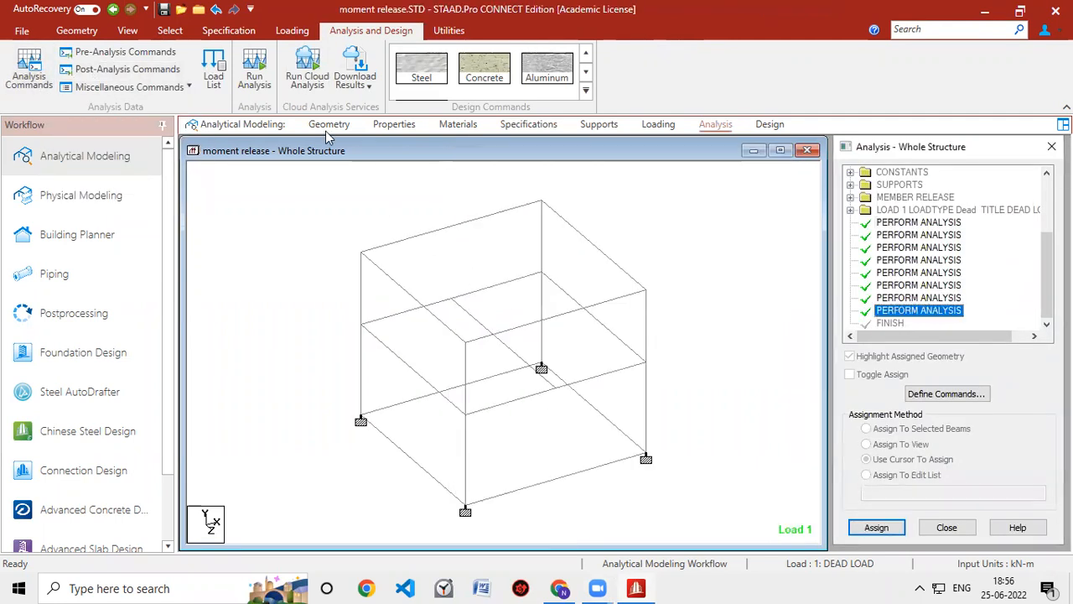
# - Run the structural analysis and continue to post-processing mode when it completes
pyautogui.click(257, 81)
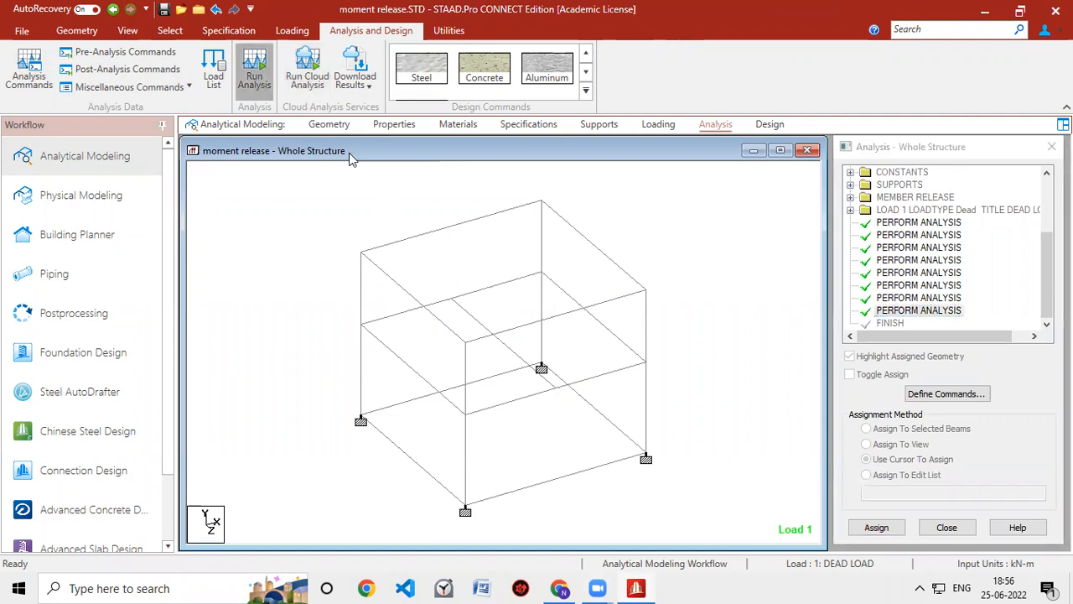
pyautogui.click(526, 373)
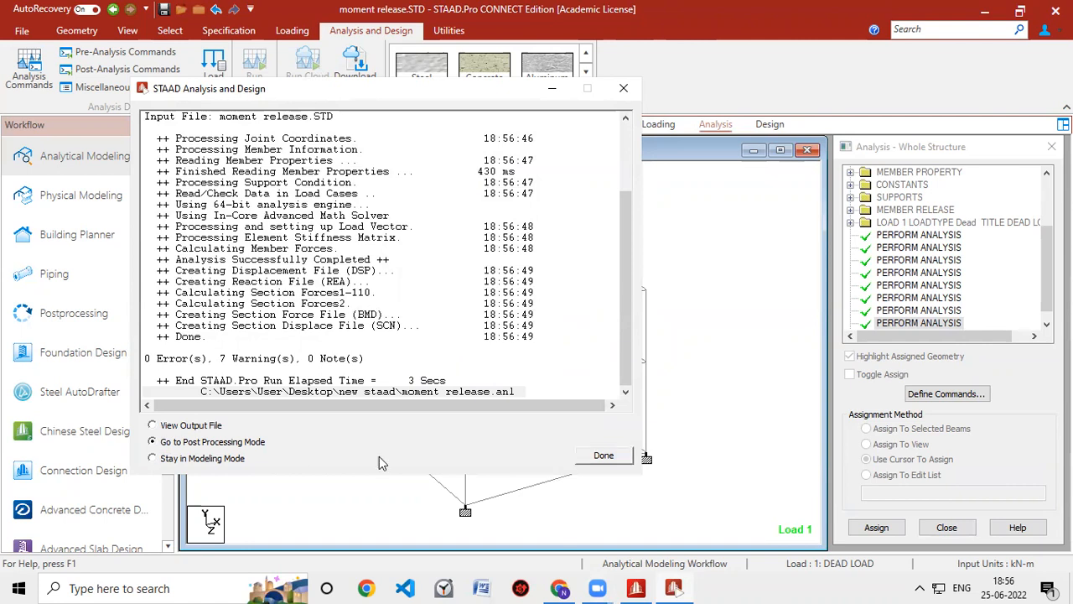
pyautogui.click(603, 456)
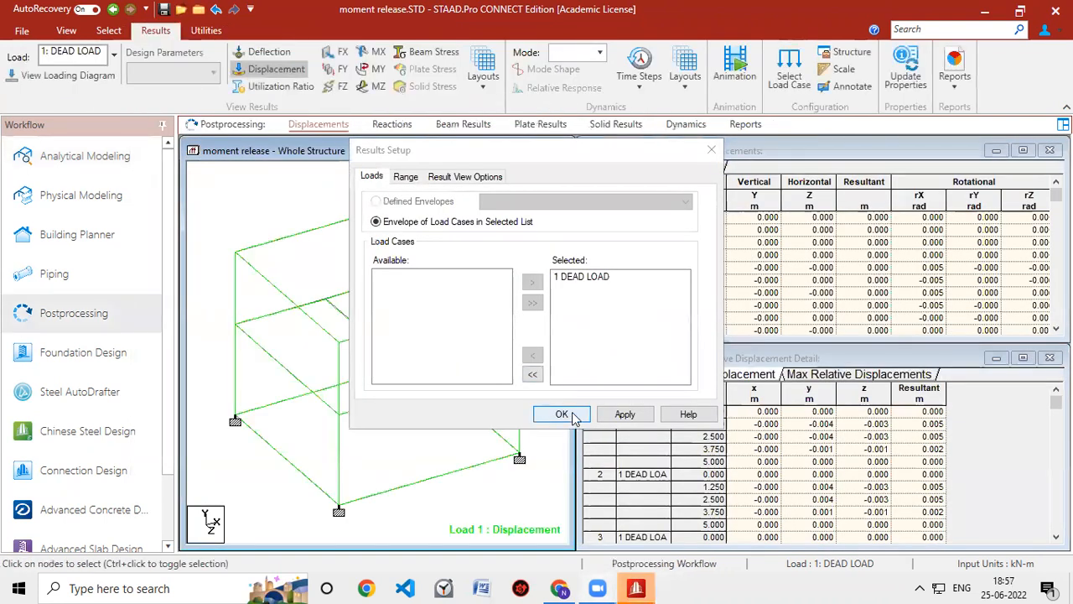
# - Accept the results setup for load case 1 DEAD LOAD and display the beam results with MZ bending moment diagrams
pyautogui.click(561, 413)
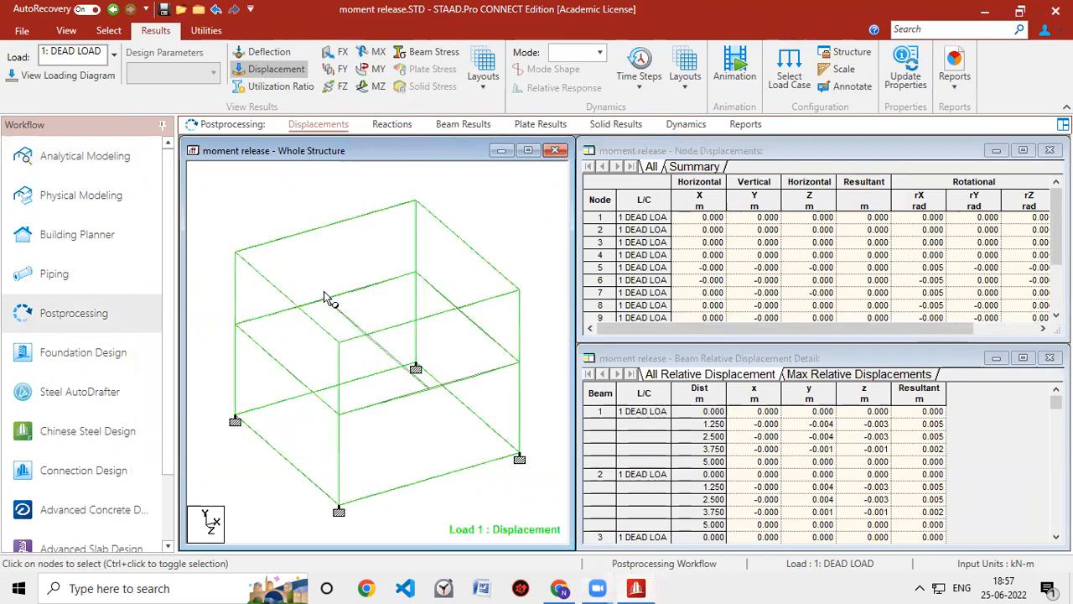
pyautogui.click(463, 124)
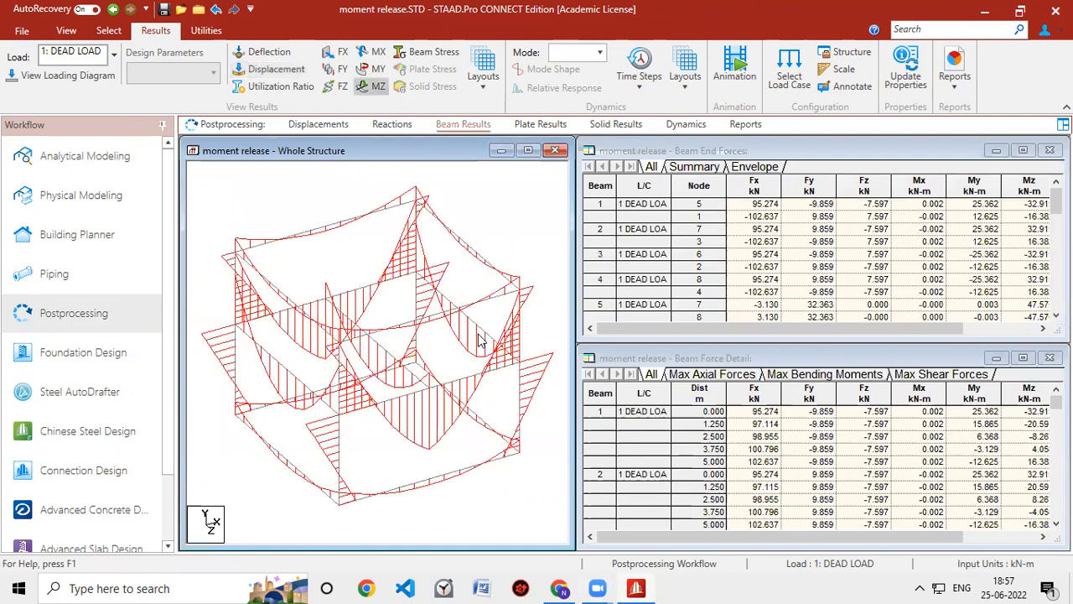
# - Enlarge the structure view and examine the MZ bending moment diagram at the ends of the intermediate beam
pyautogui.click(525, 150)
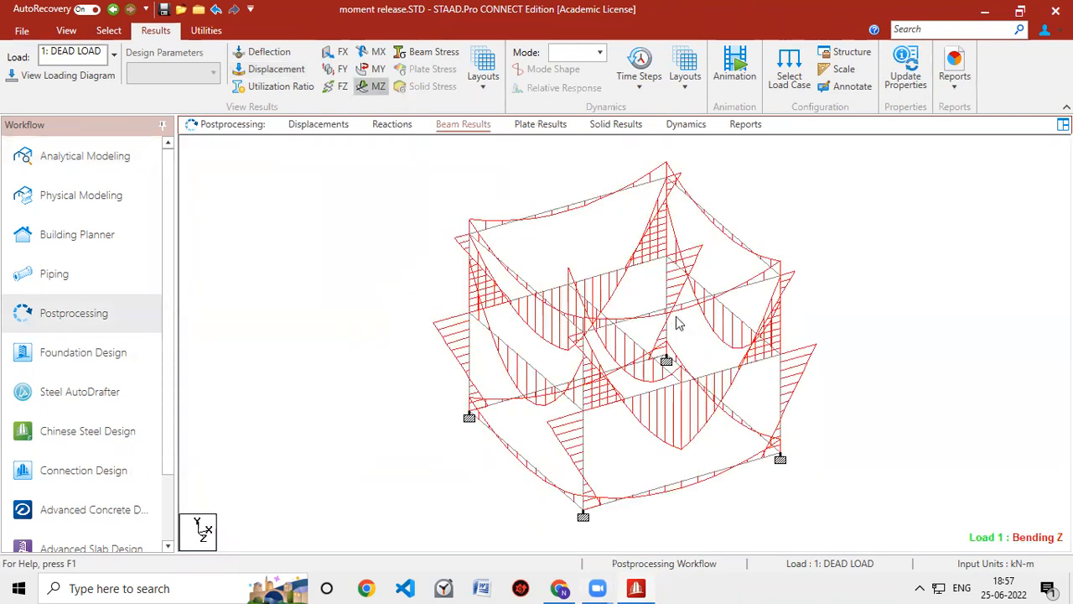
pyautogui.scroll(3, 676, 373)
pyautogui.scroll(2, 676, 369)
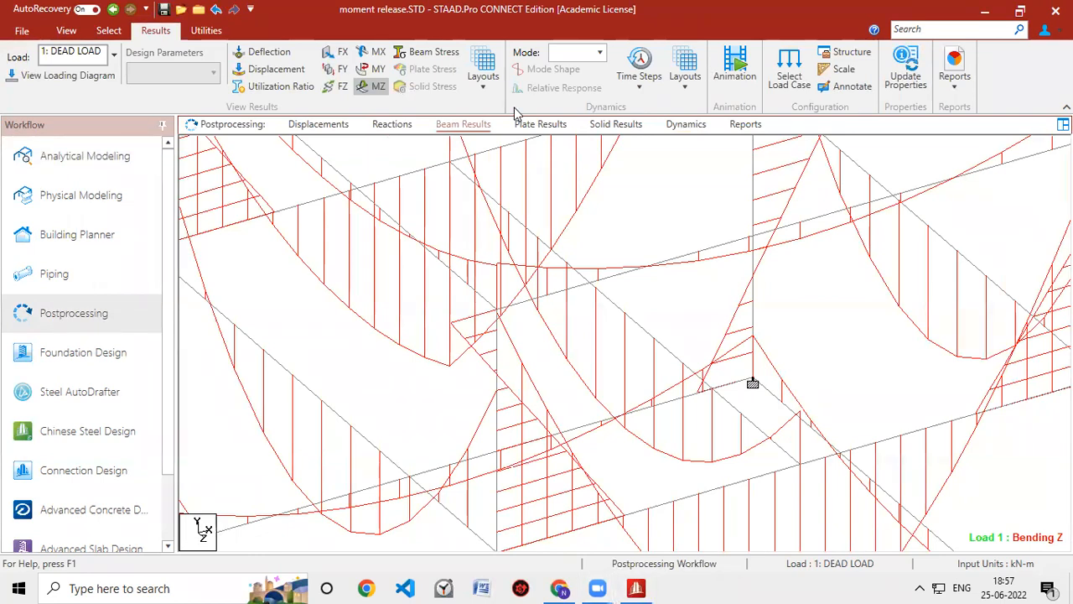
pyautogui.moveTo(769, 378)
pyautogui.mouseDown()
pyautogui.moveTo(805, 463)
pyautogui.moveTo(842, 488)
pyautogui.mouseUp()
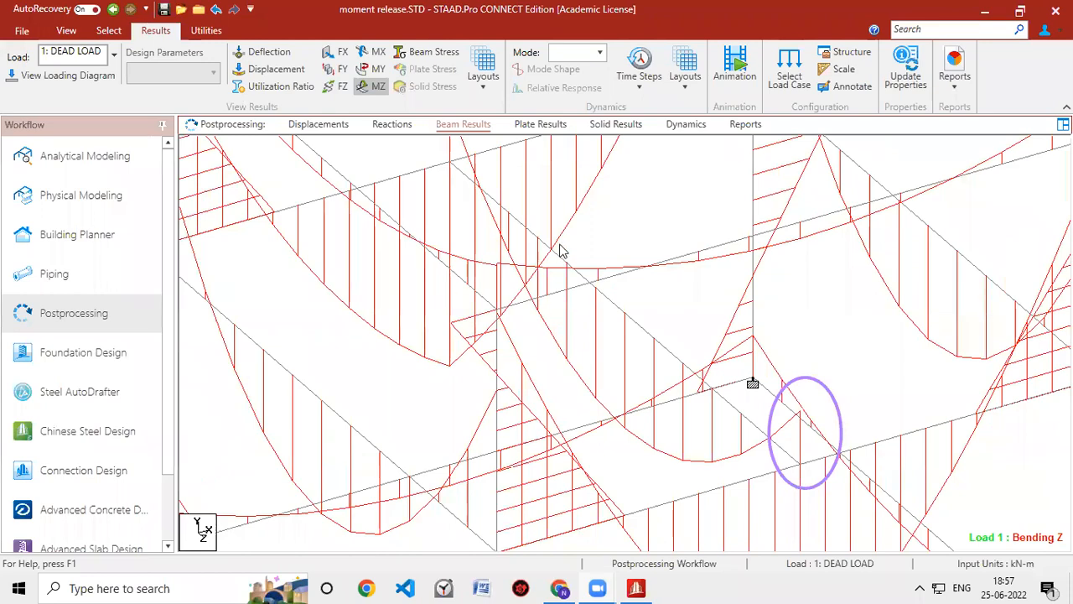
pyautogui.scroll(-1, 522, 293)
pyautogui.scroll(-4, 522, 299)
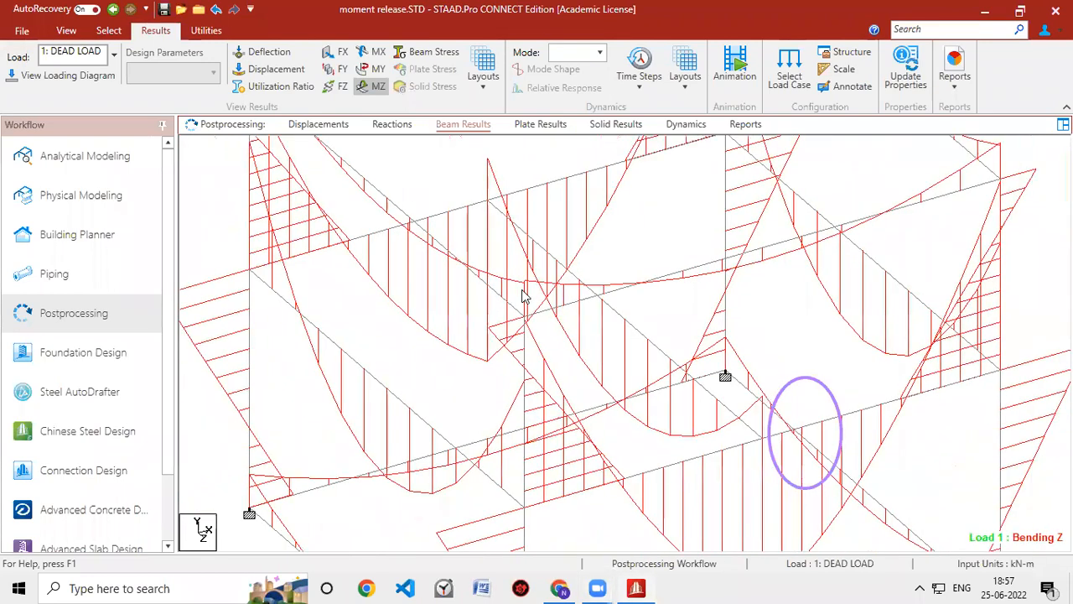
pyautogui.scroll(3, 496, 182)
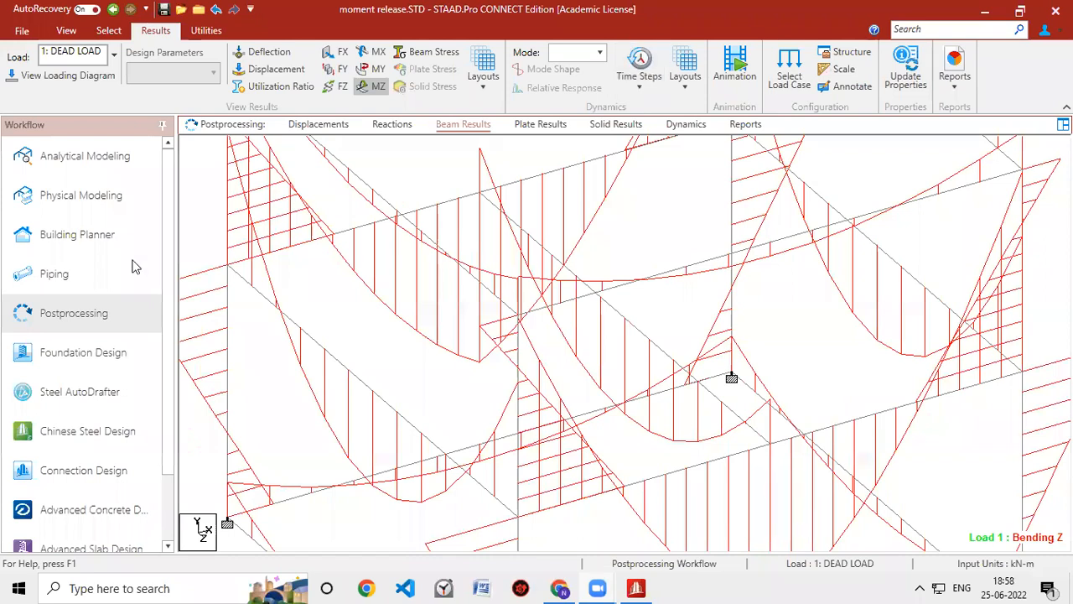
# - Return to analytical modeling and assign the START MZ release to the intermediate beam, agreeing to delete the existing result files
pyautogui.click(108, 157)
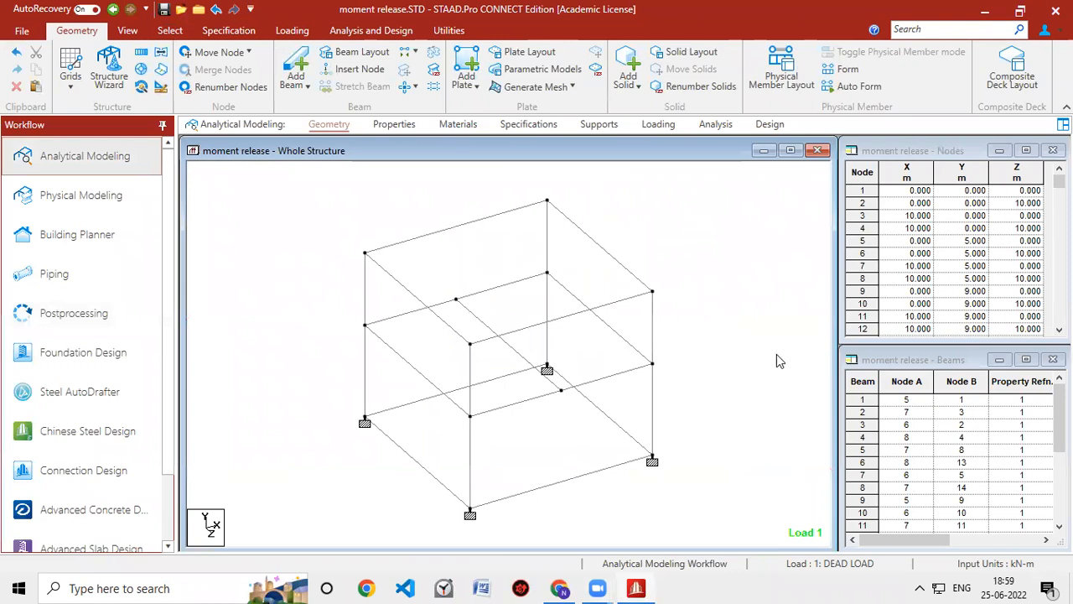
pyautogui.click(662, 126)
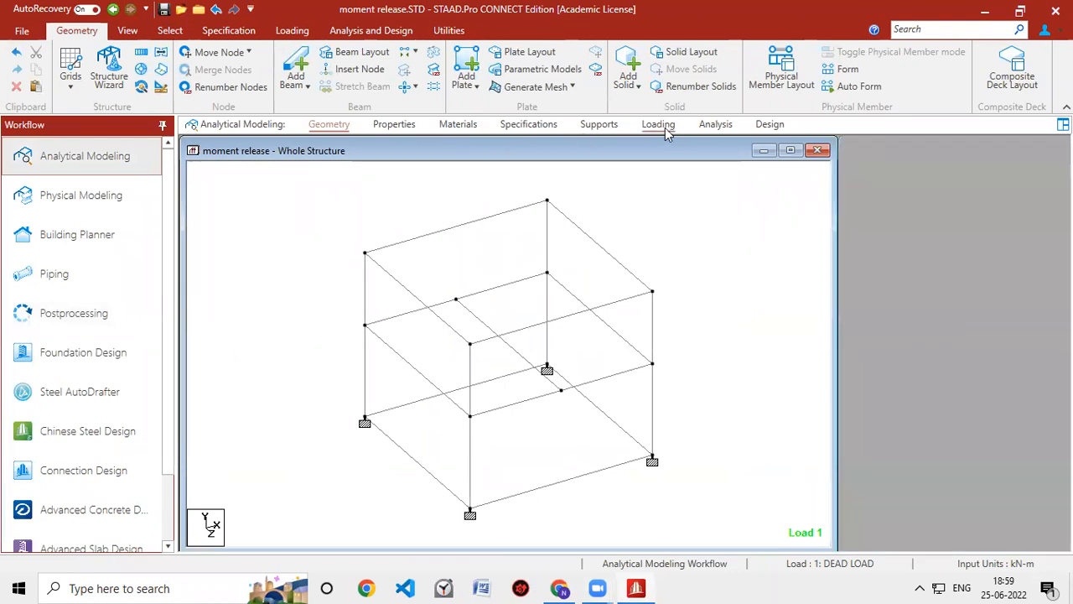
pyautogui.click(538, 124)
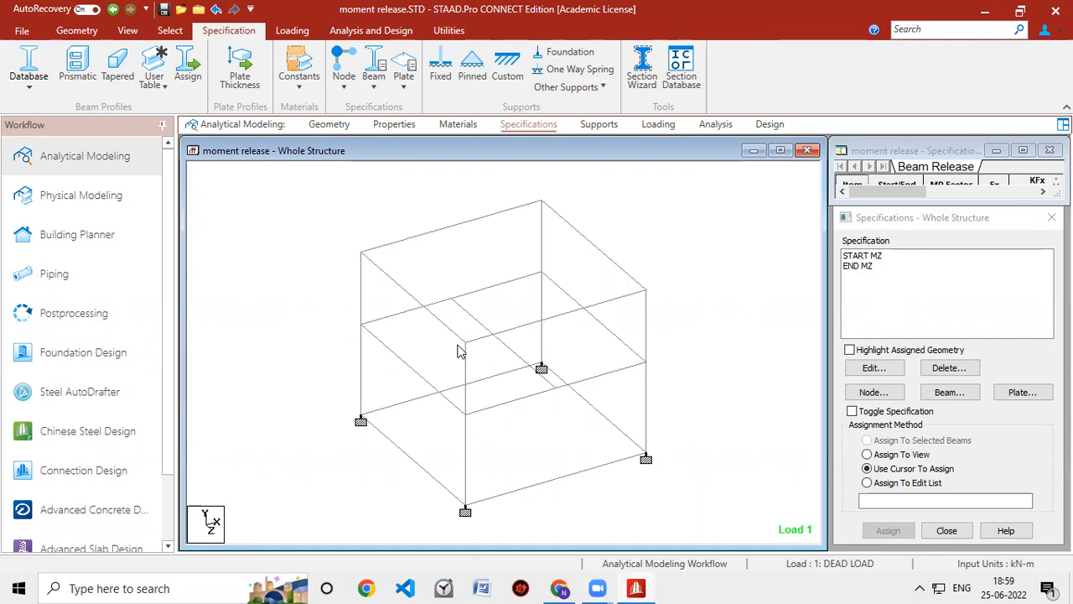
pyautogui.click(512, 352)
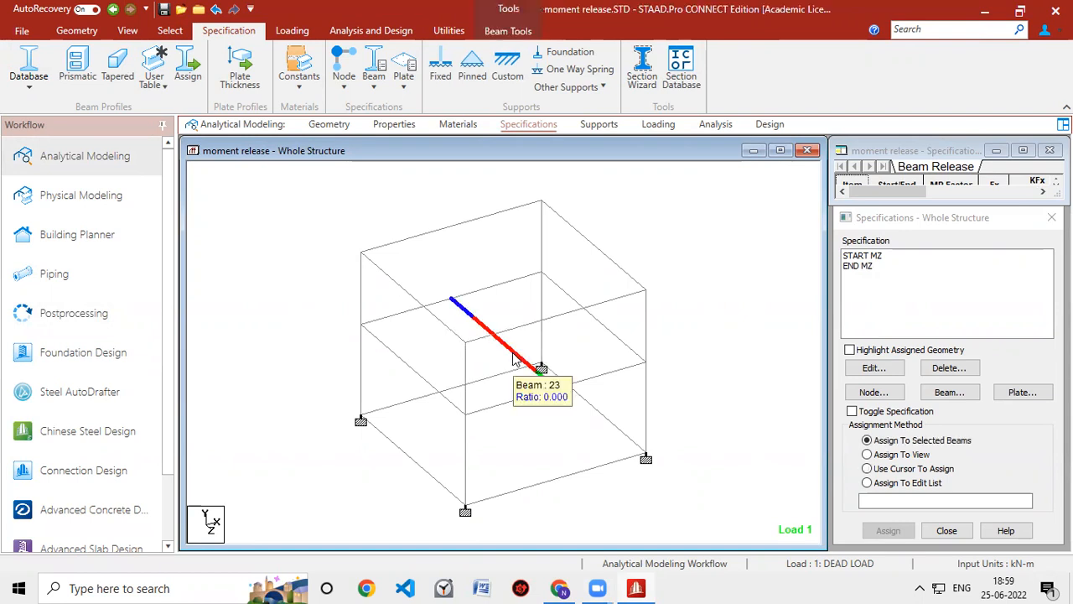
pyautogui.click(876, 257)
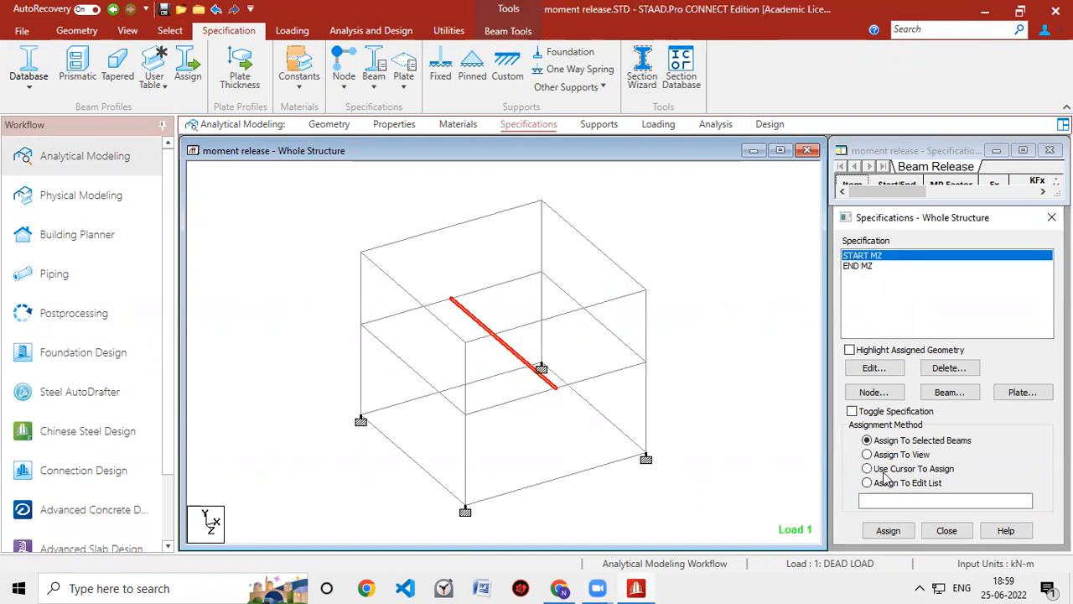
pyautogui.click(889, 530)
pyautogui.click(961, 424)
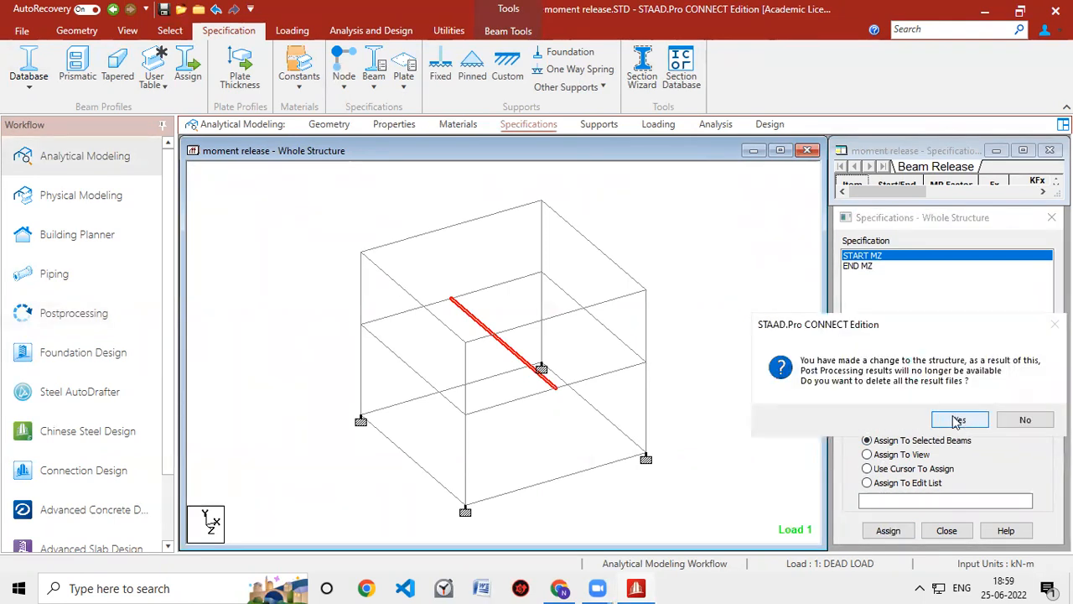
pyautogui.click(960, 422)
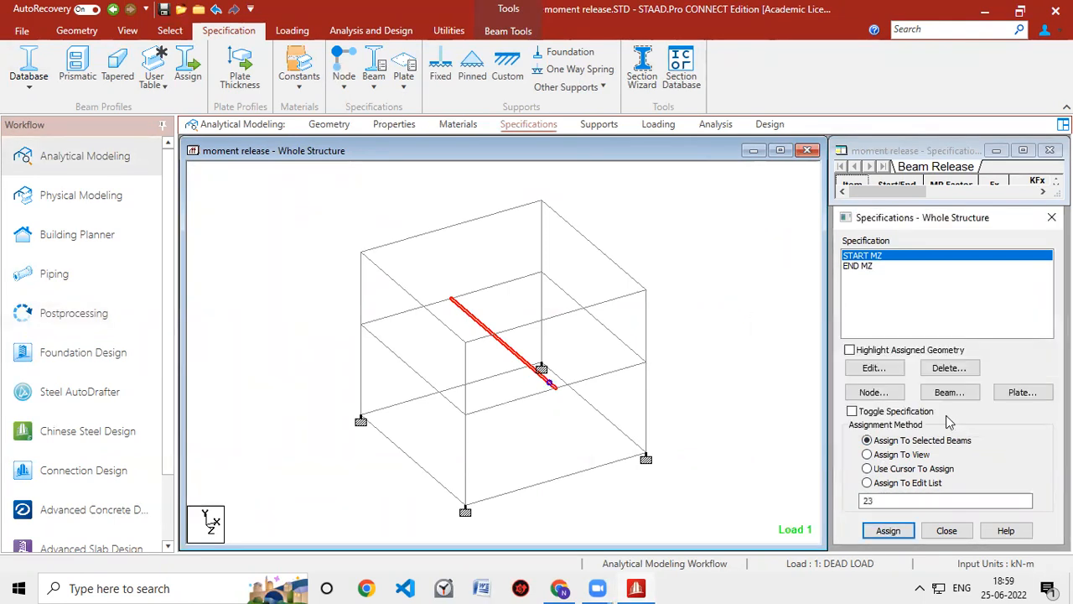
# - Assign the END MZ release to the same selected intermediate beam and clear the selection
pyautogui.click(865, 267)
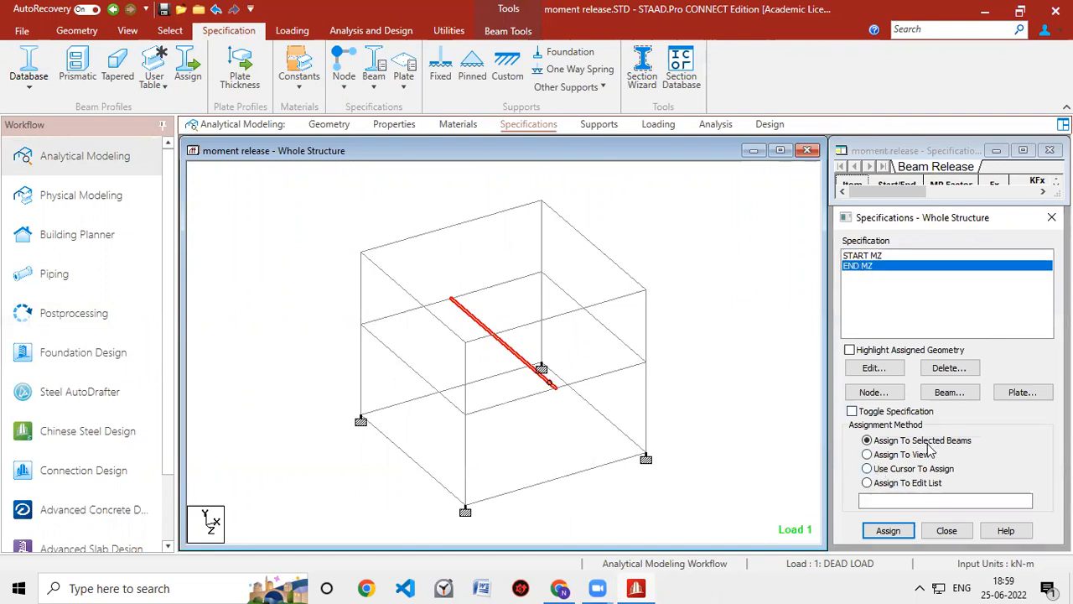
pyautogui.click(894, 537)
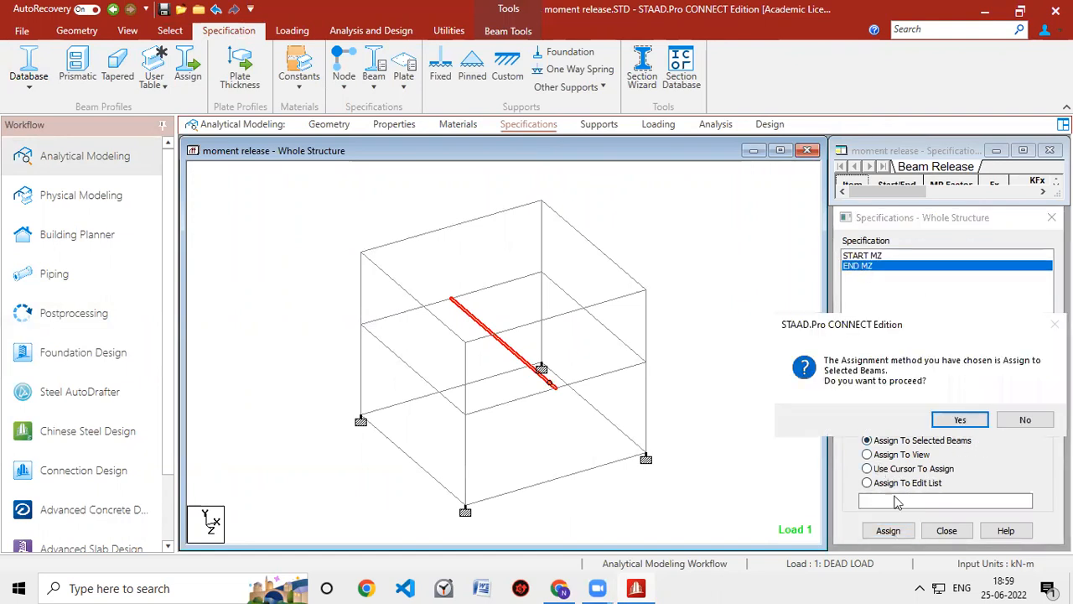
pyautogui.click(962, 422)
pyautogui.click(741, 344)
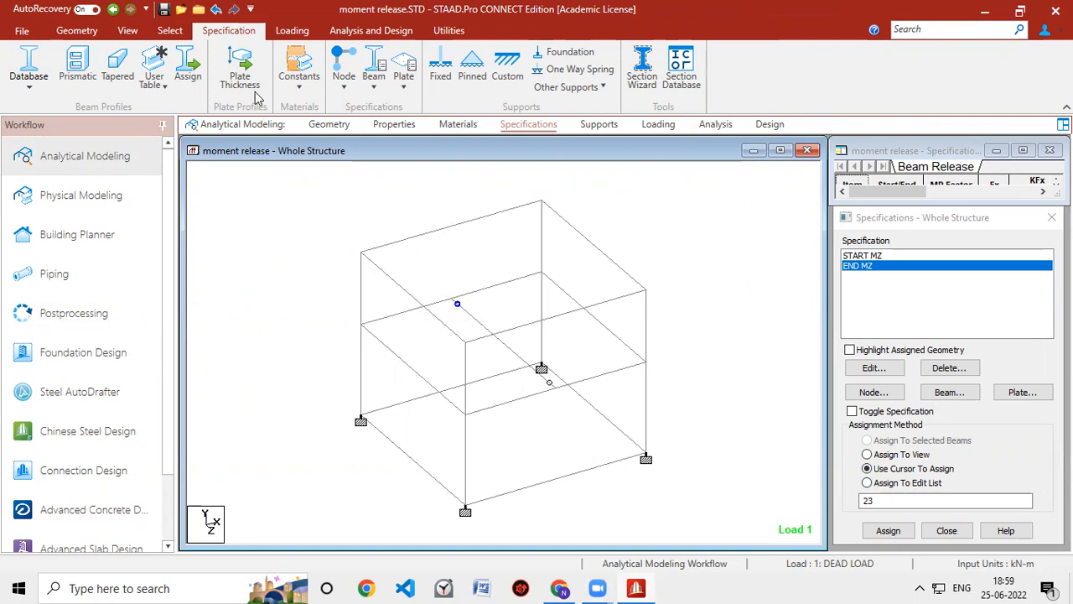
# - Add another Perform Analysis command with the No Print option to the analysis commands
pyautogui.click(363, 31)
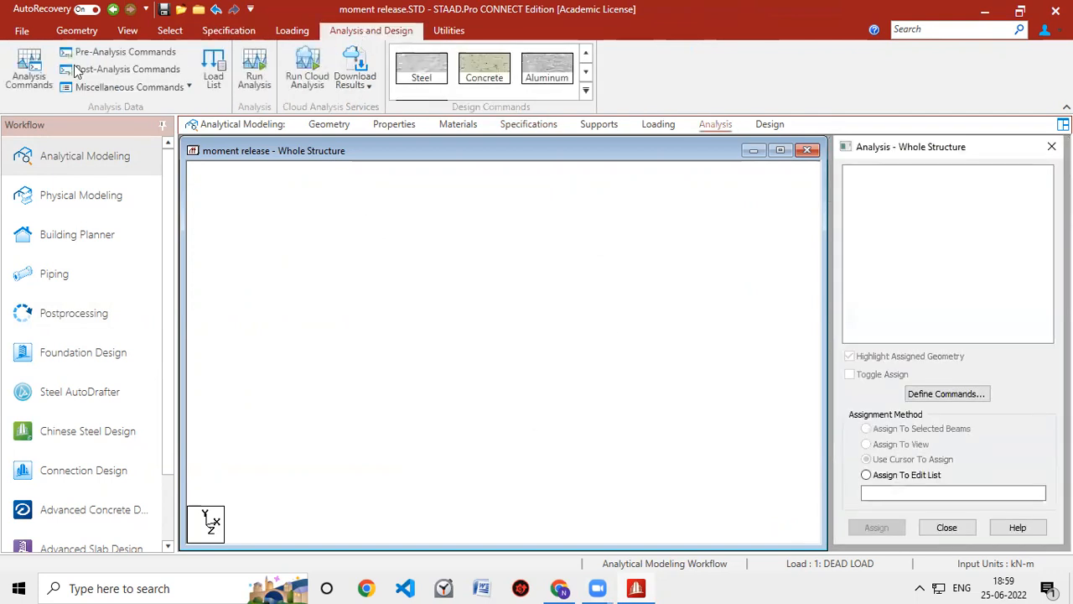
pyautogui.click(29, 71)
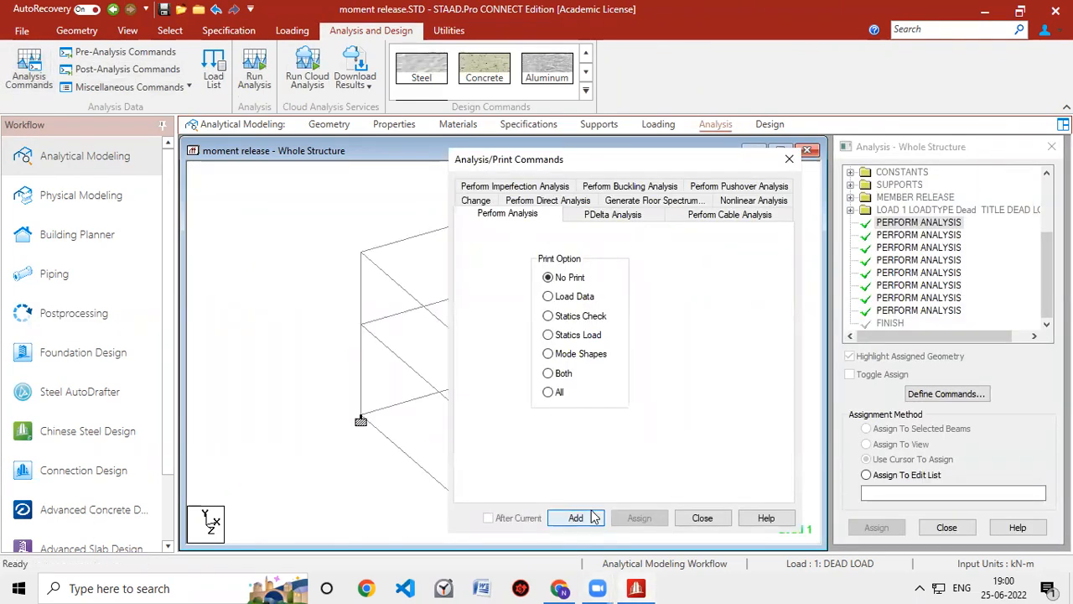
pyautogui.click(575, 518)
pyautogui.click(694, 516)
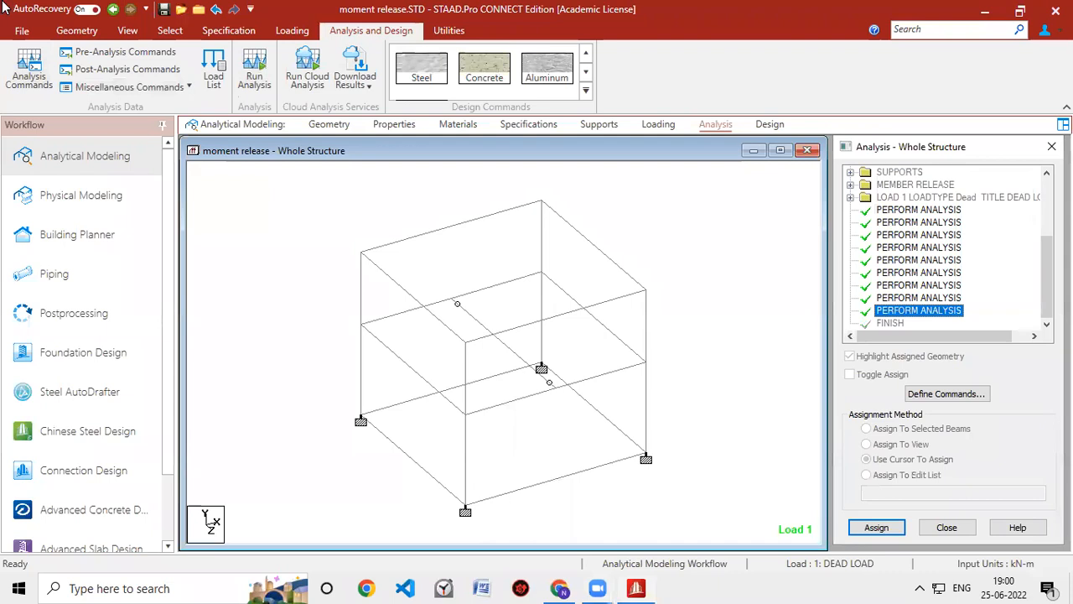
# - Save the modified structure, run the analysis and go to post-processing mode when it completes
pyautogui.click(256, 88)
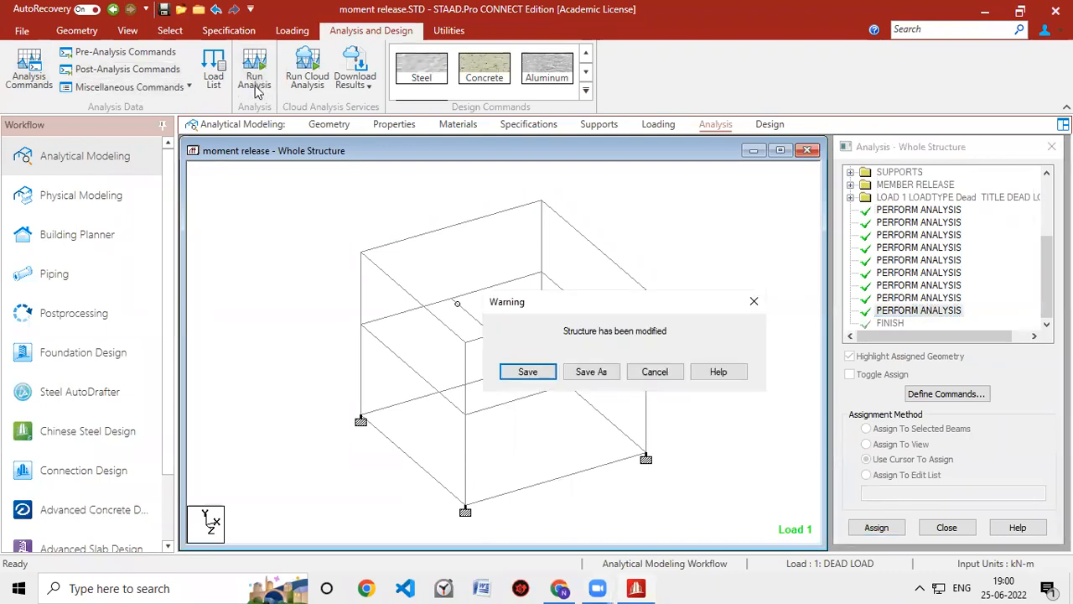
pyautogui.click(525, 372)
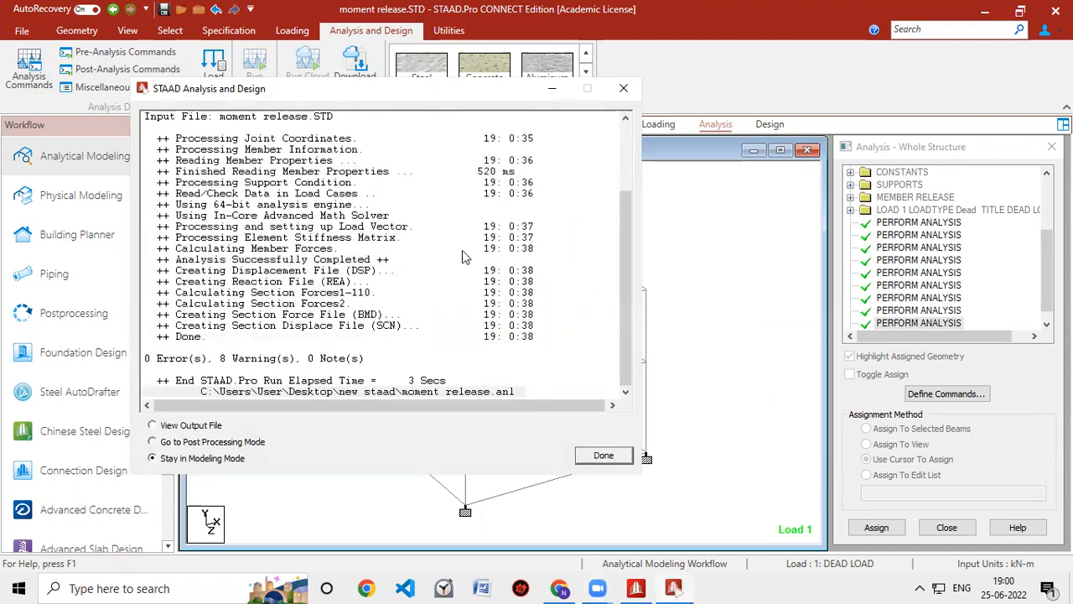
pyautogui.click(153, 443)
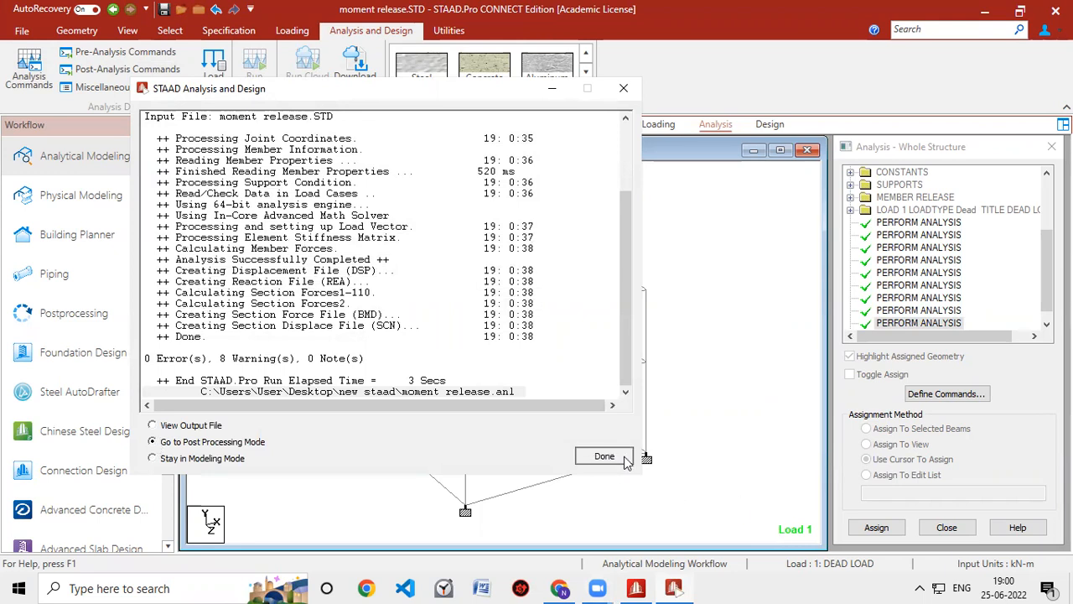
pyautogui.click(625, 463)
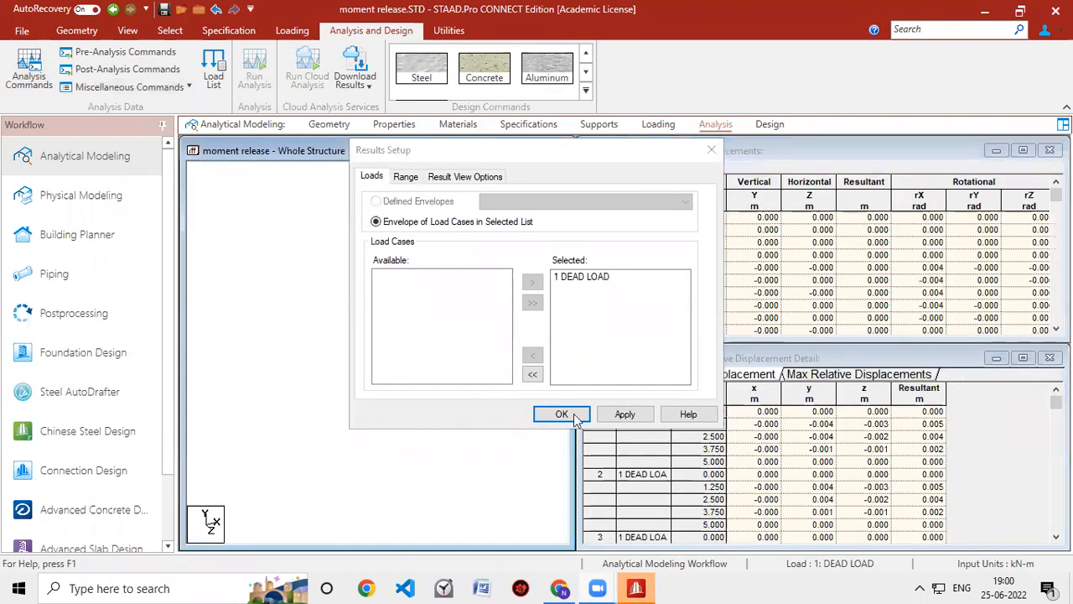
# - Accept the results setup for load case 1 DEAD LOAD and examine the MZ bending moment diagram at the intermediate beam's released ends
pyautogui.click(562, 414)
pyautogui.click(457, 126)
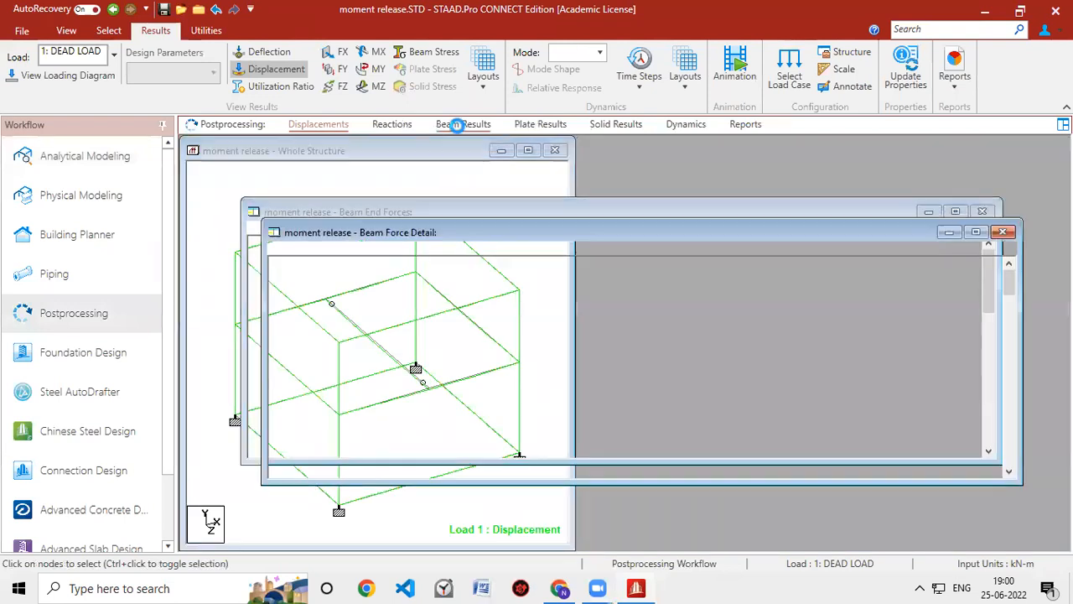
pyautogui.click(528, 151)
pyautogui.scroll(3, 701, 343)
pyautogui.scroll(4, 844, 441)
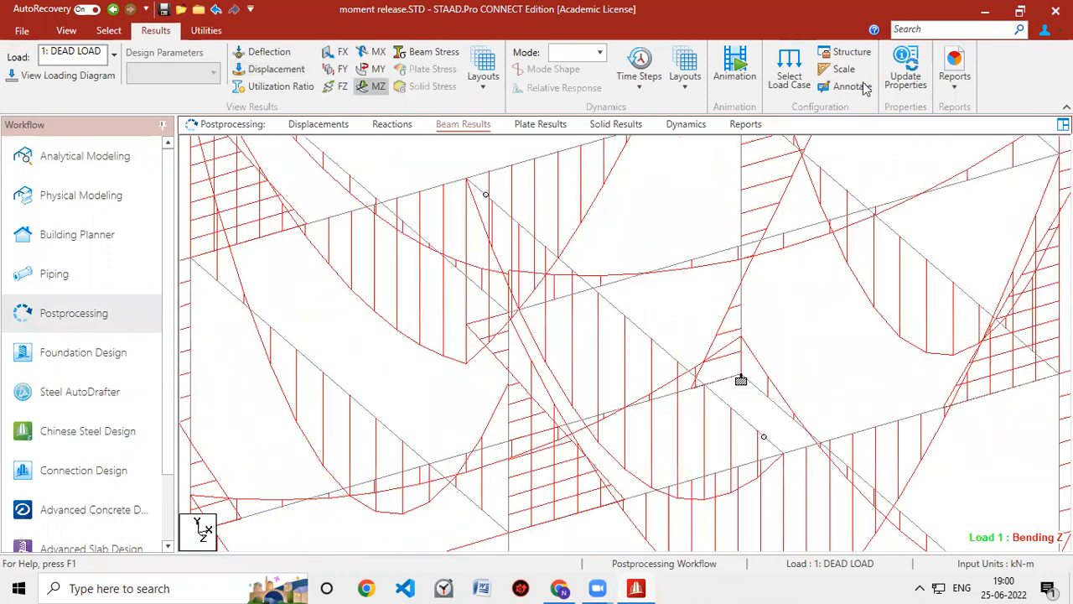
pyautogui.scroll(-1, 795, 445)
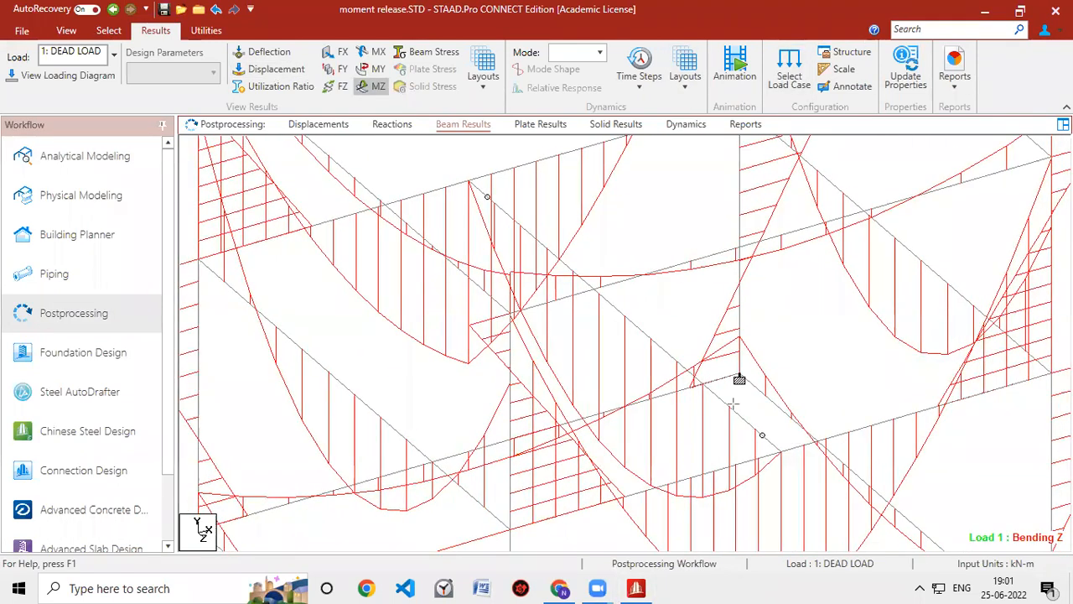
pyautogui.moveTo(451, 156); pyautogui.dragTo(526, 227)
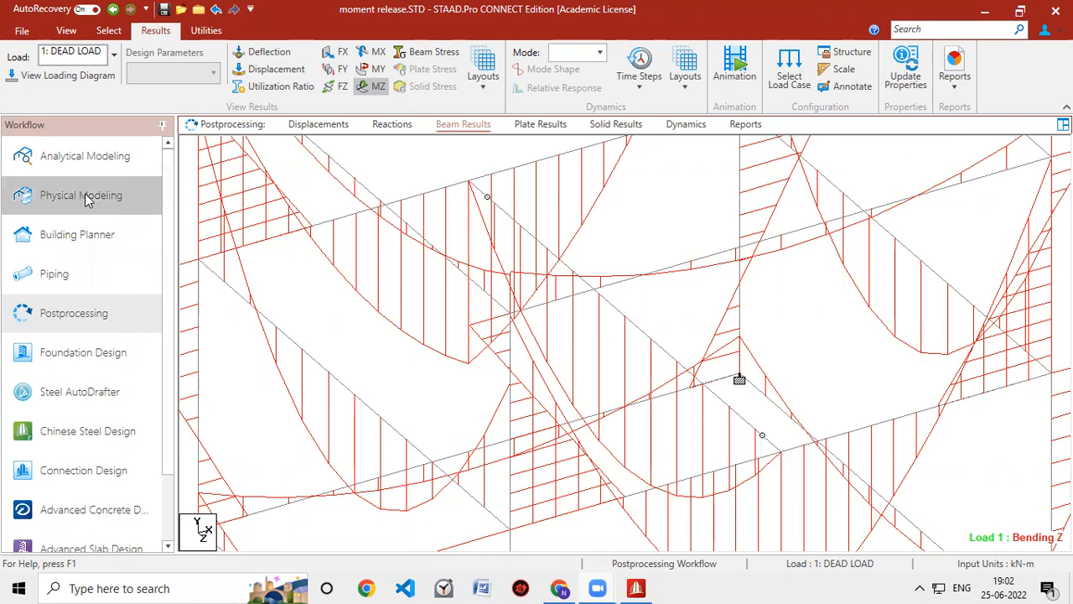
# - Return to the model's specifications and delete the START MZ release, discarding the existing result files
pyautogui.click(99, 168)
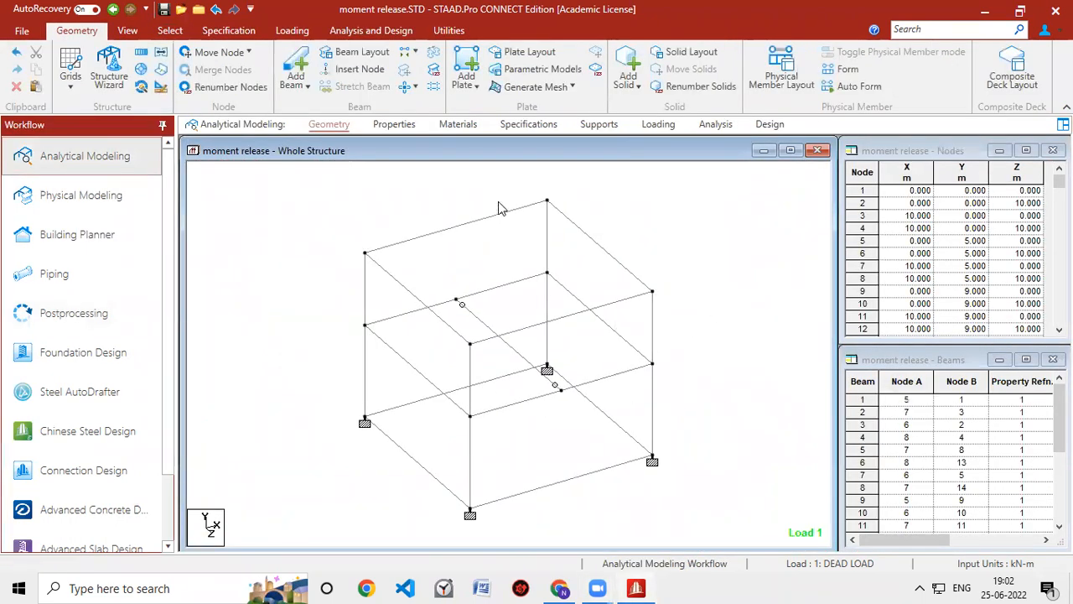
pyautogui.click(525, 124)
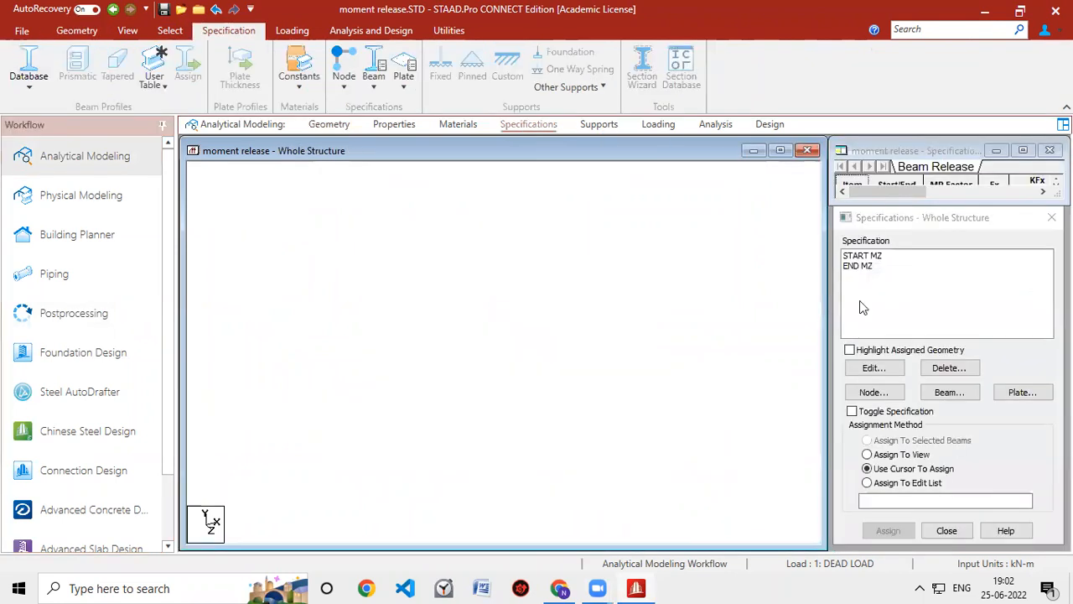
pyautogui.click(869, 256)
pyautogui.click(949, 367)
pyautogui.click(954, 419)
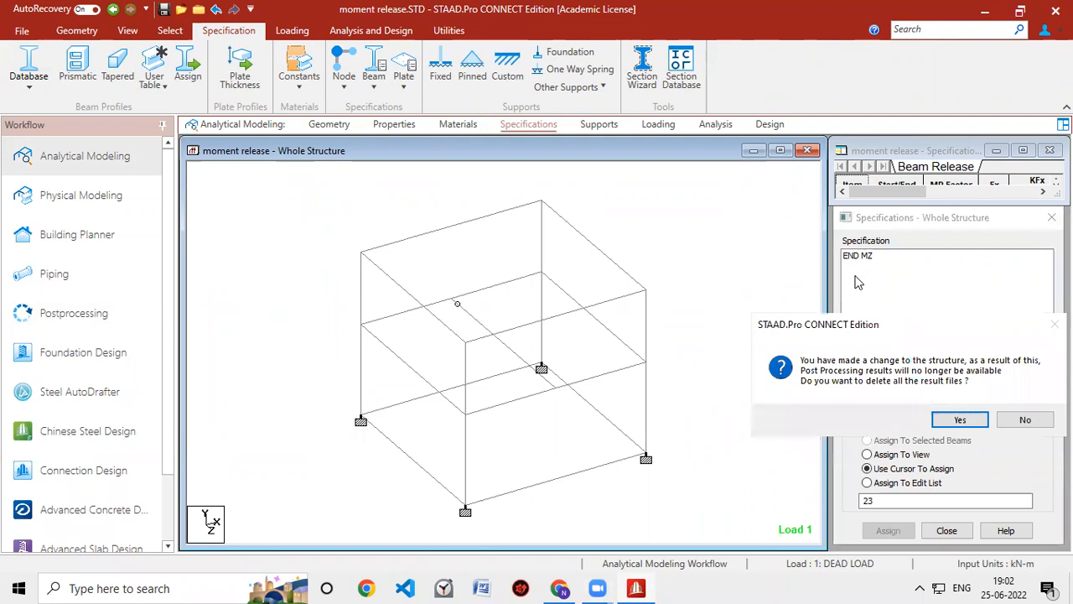
pyautogui.click(962, 415)
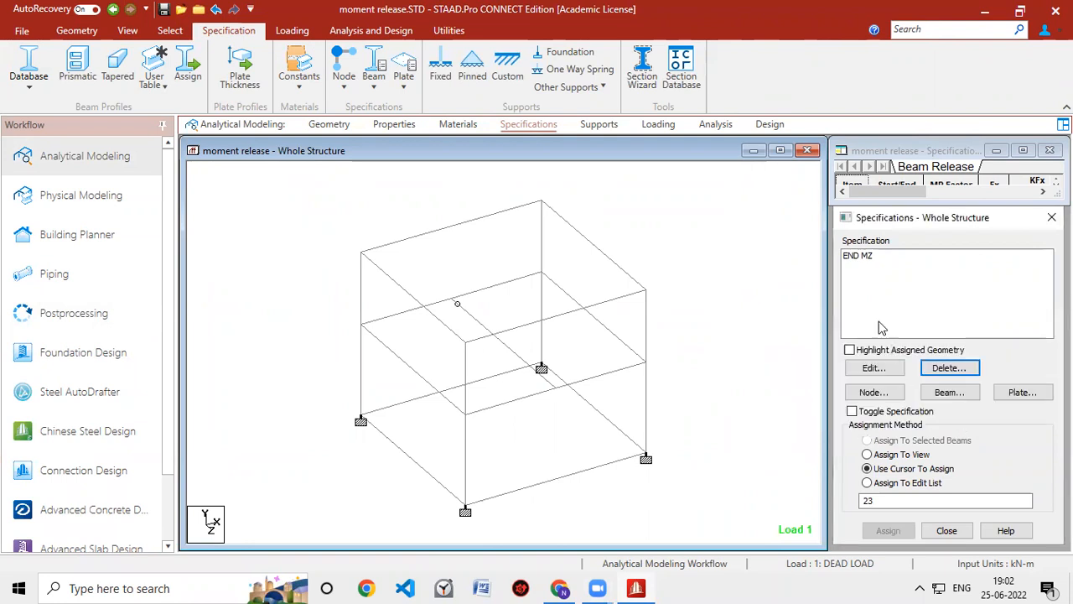
# - Delete the END MZ release from the specification list
pyautogui.click(869, 256)
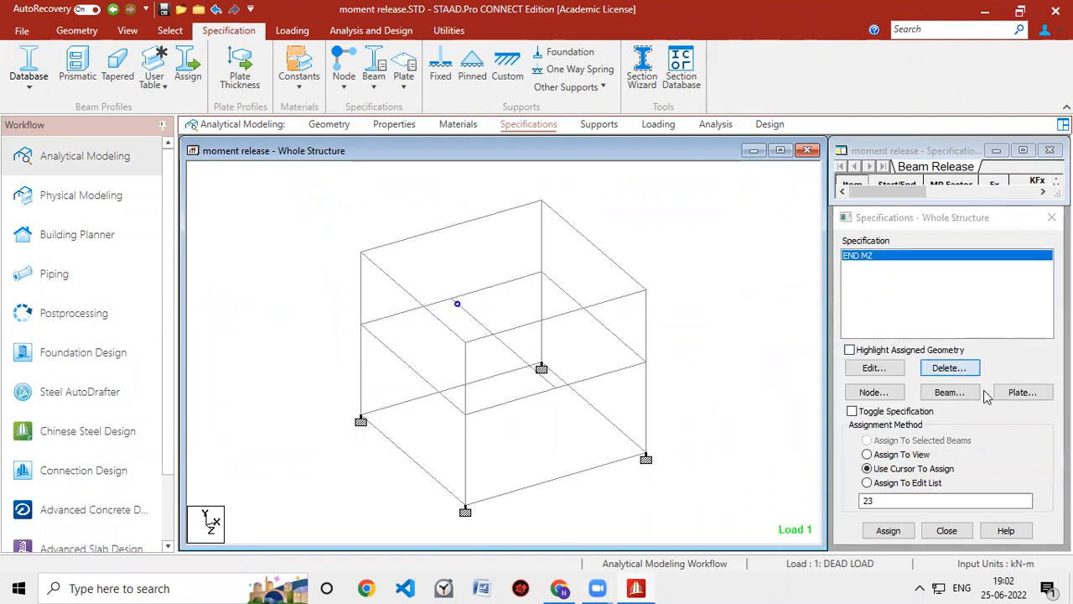
pyautogui.click(950, 368)
pyautogui.click(972, 425)
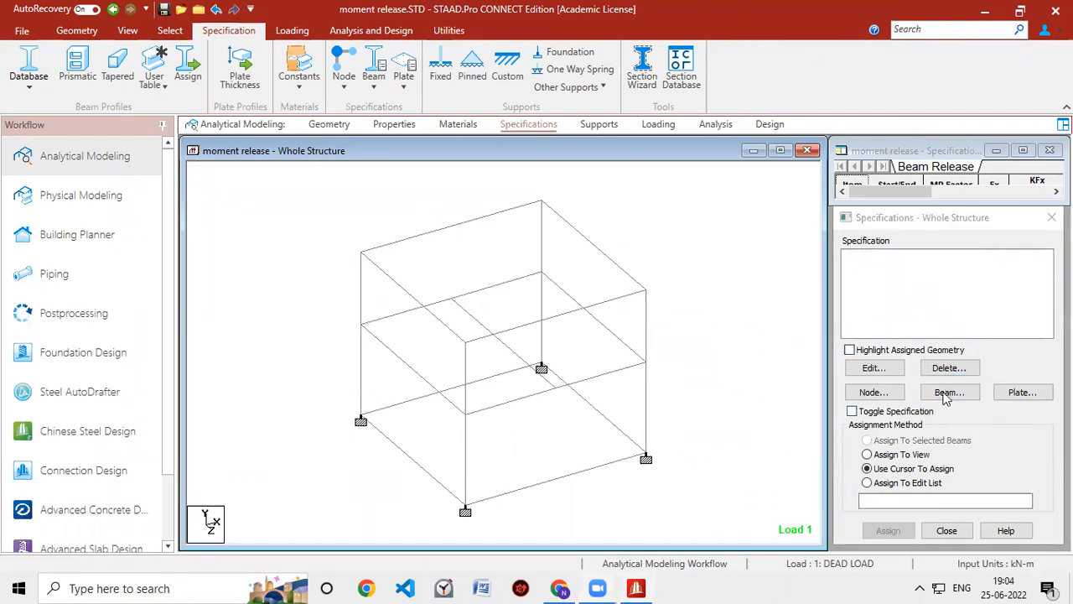
# - Create a beam partial moment release at the start with MPZ set to 0.4
pyautogui.click(948, 393)
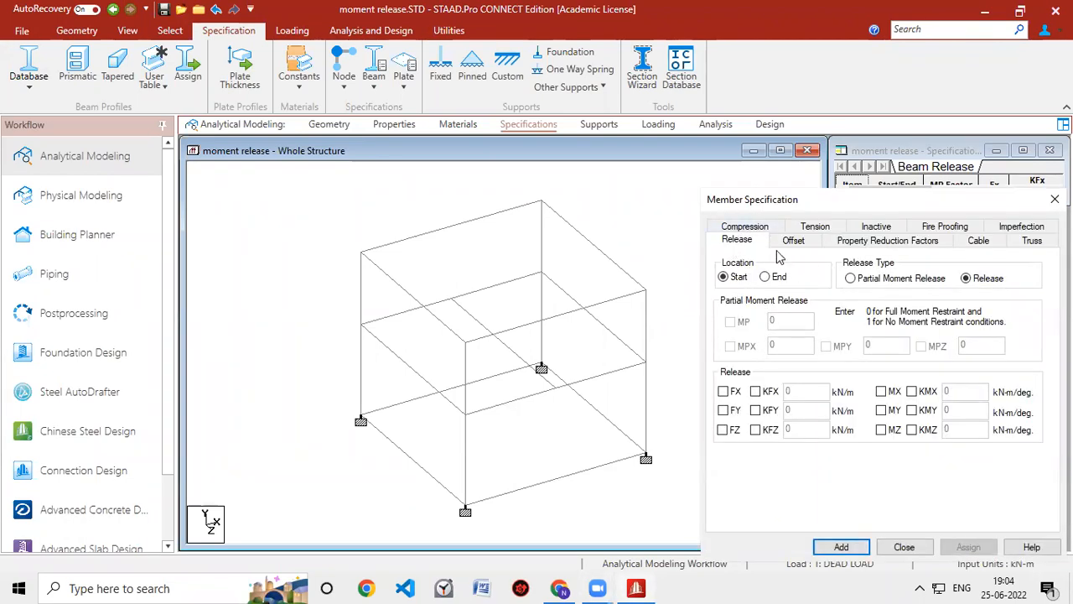
pyautogui.click(850, 279)
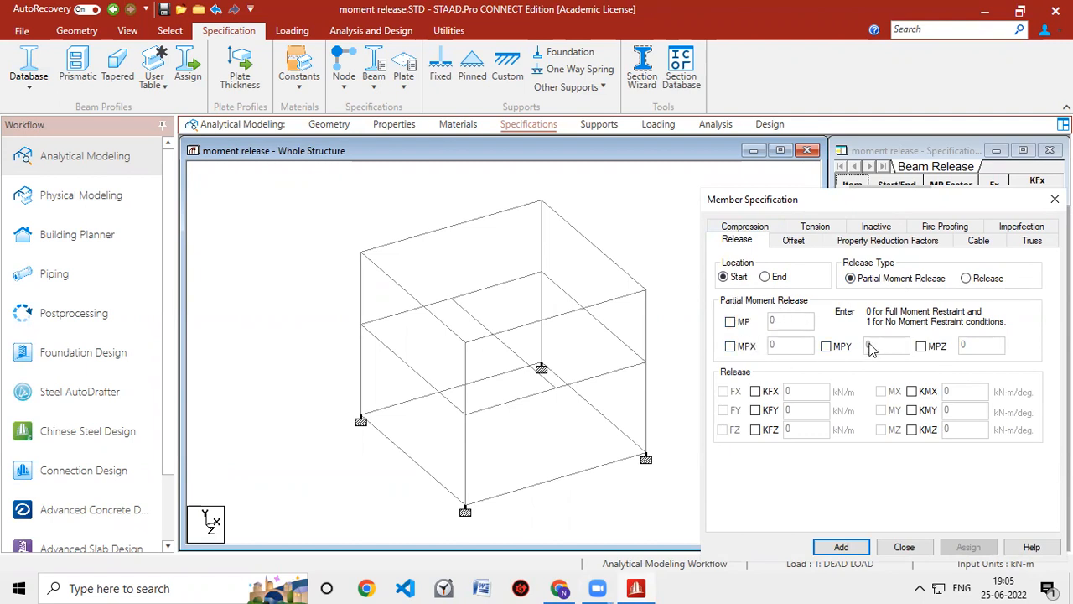
pyautogui.click(924, 349)
pyautogui.doubleClick(986, 349)
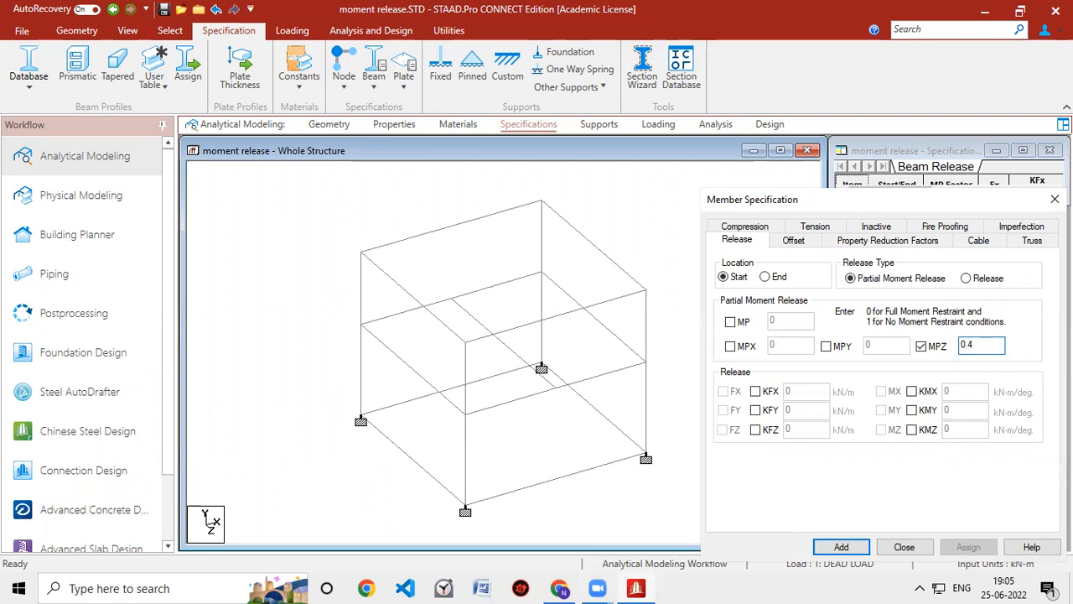
pyautogui.write('0.4')
pyautogui.click(841, 546)
# - Add a matching partial moment release at the beam end with an MPZ factor of 0.4
pyautogui.click(950, 392)
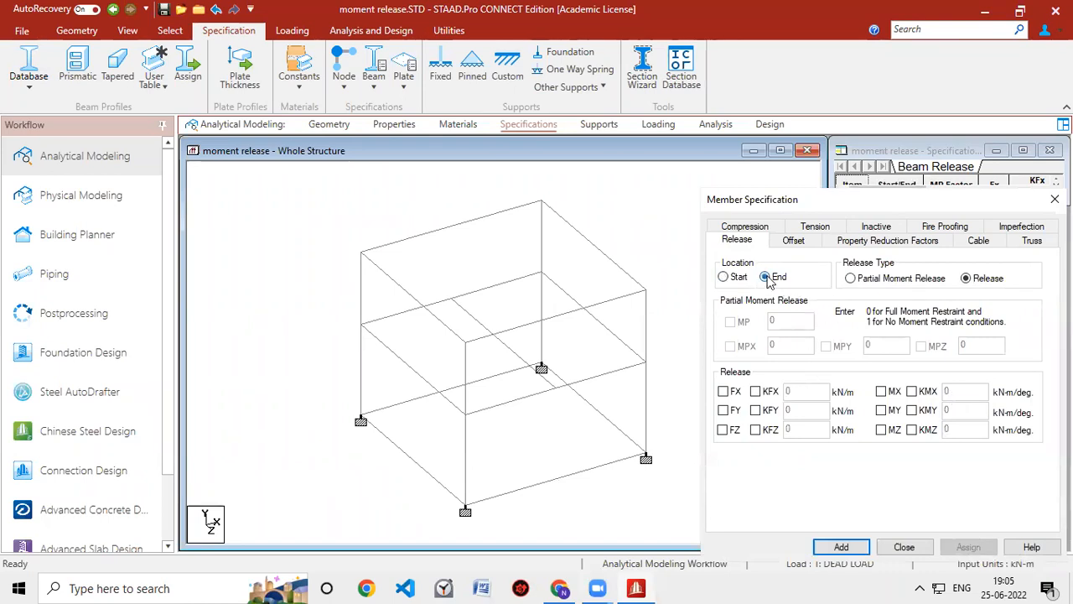
pyautogui.click(852, 278)
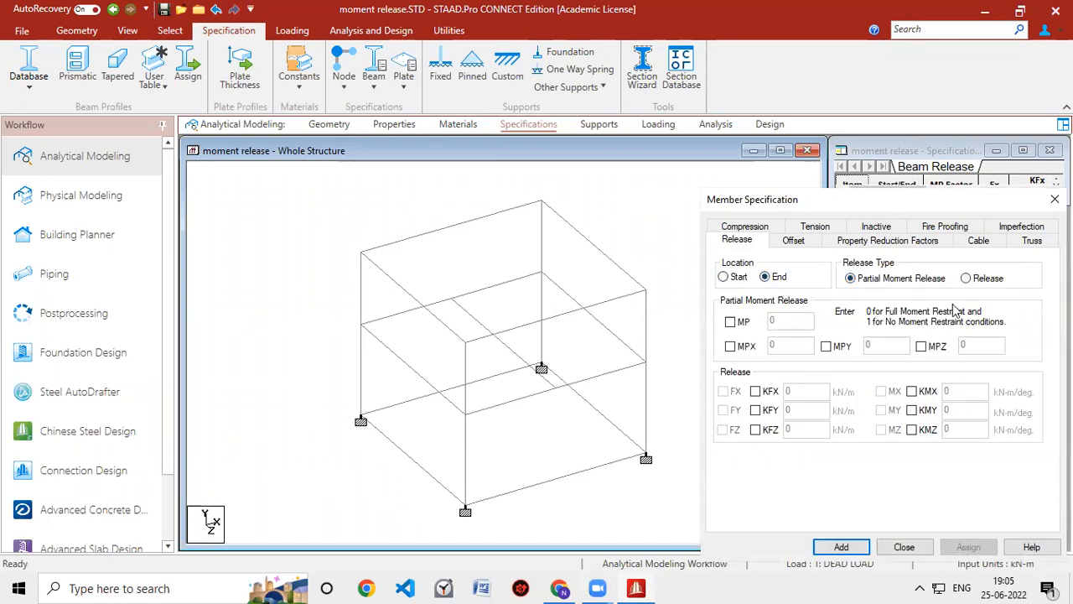
pyautogui.click(921, 346)
pyautogui.click(988, 350)
pyautogui.click(842, 547)
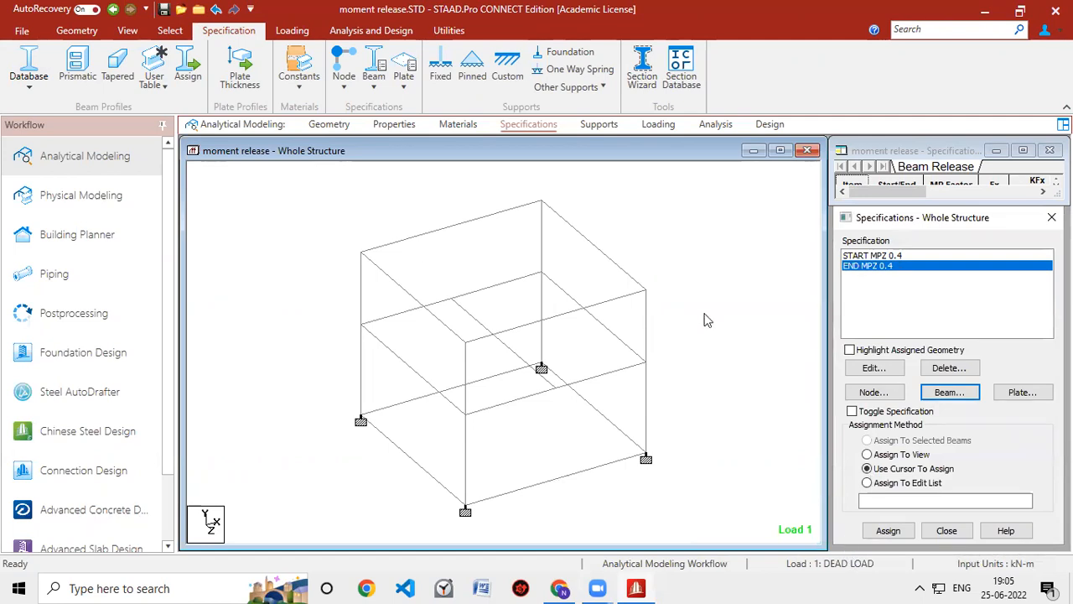
# - Assign the START MPZ 0.4 release to the intermediate beam using the selected-beams assignment method
pyautogui.click(514, 353)
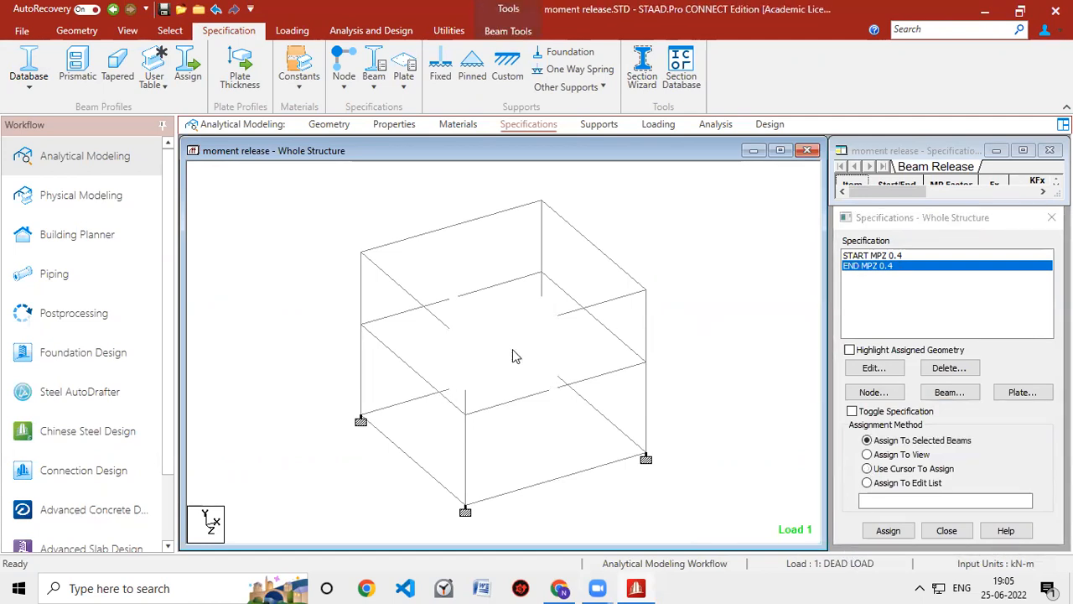
pyautogui.click(973, 256)
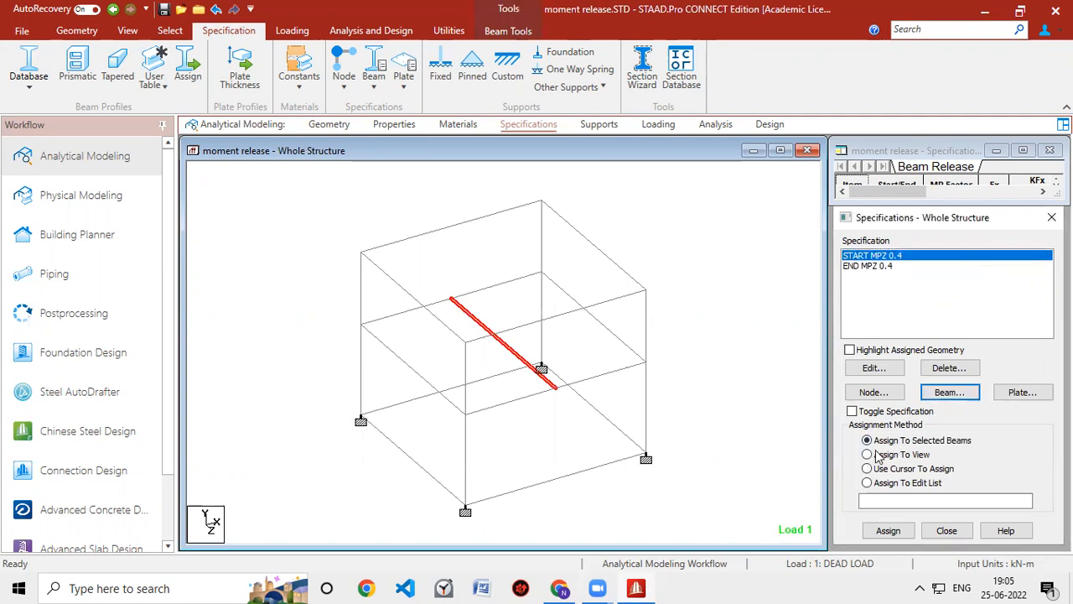
pyautogui.click(888, 530)
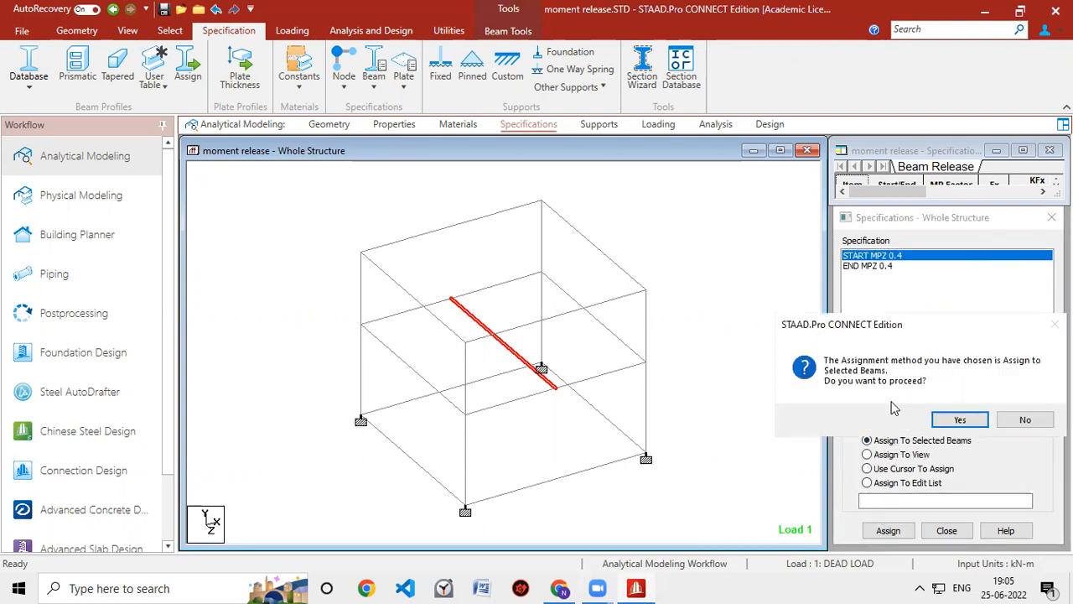
pyautogui.click(960, 422)
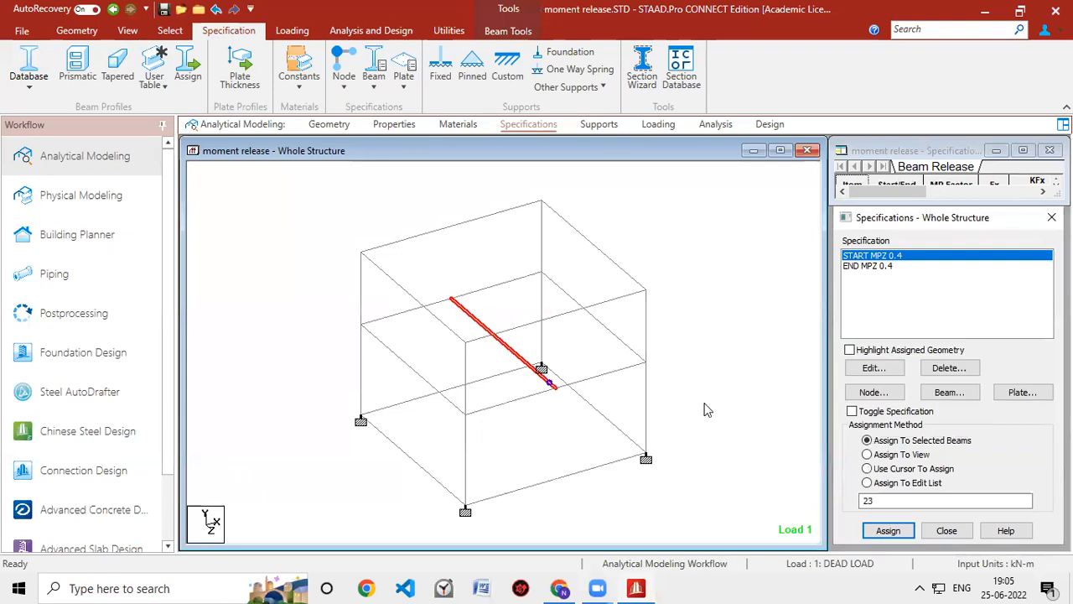
# - Assign the END MPZ 0.4 release to the same selected intermediate beam, then clear the selection
pyautogui.click(864, 266)
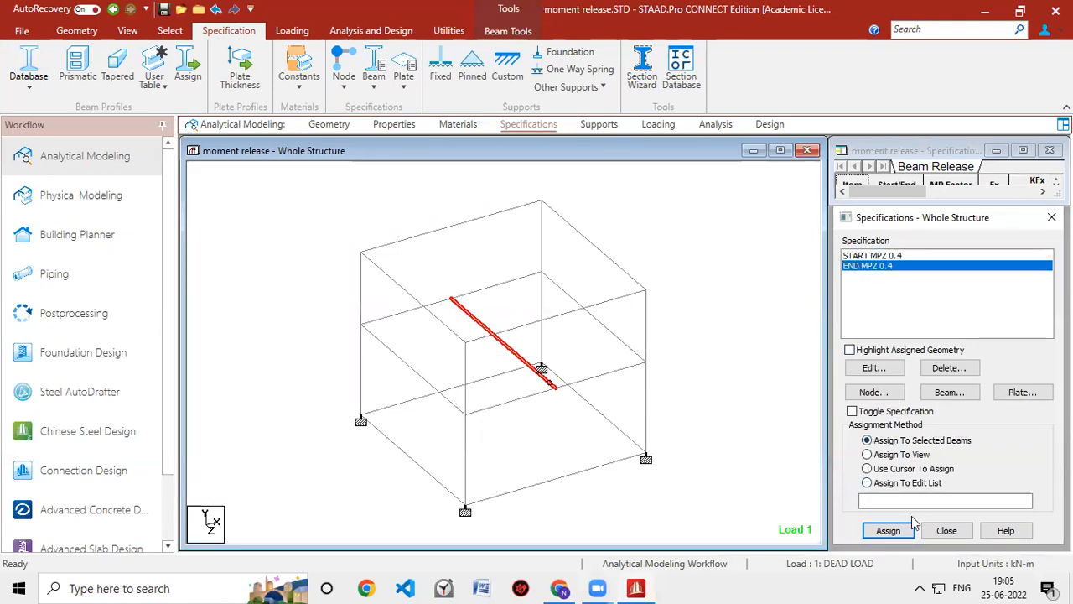
pyautogui.click(889, 531)
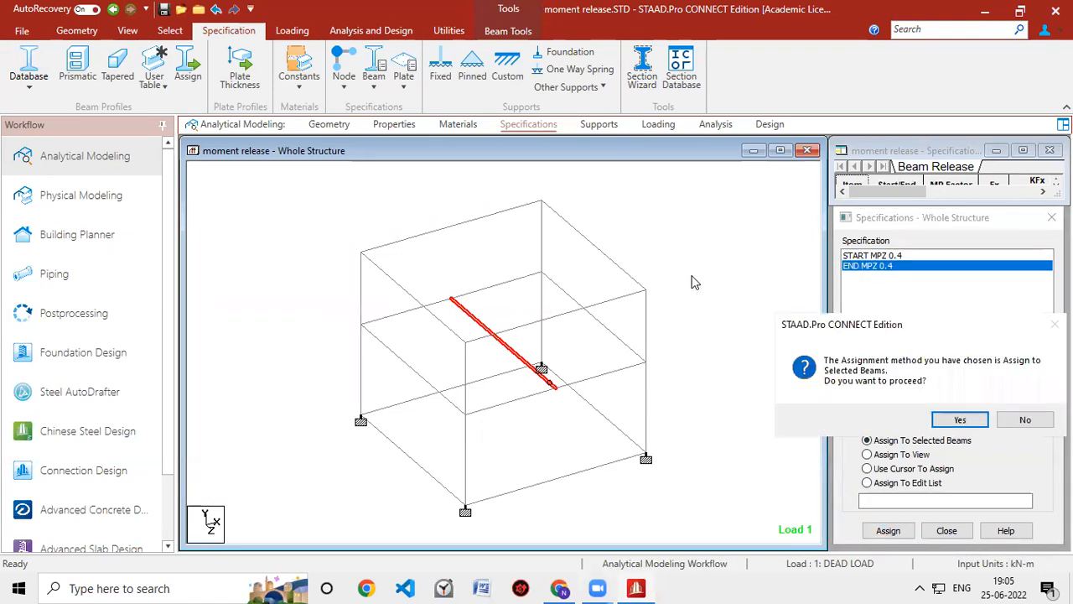
pyautogui.click(959, 423)
pyautogui.click(734, 377)
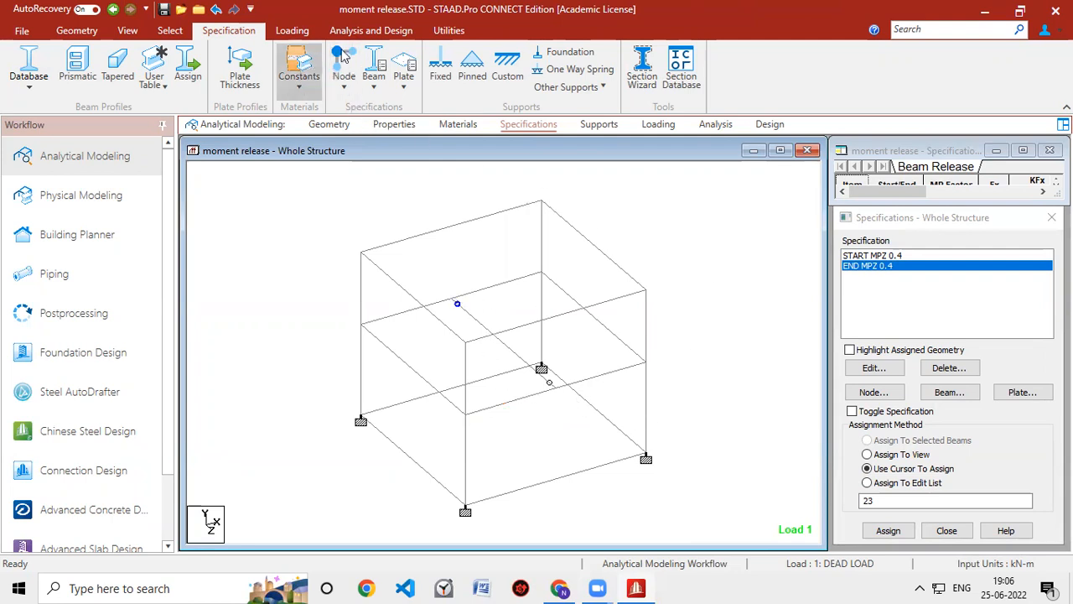
# - Add a Perform Analysis command with the No Print option
pyautogui.click(371, 30)
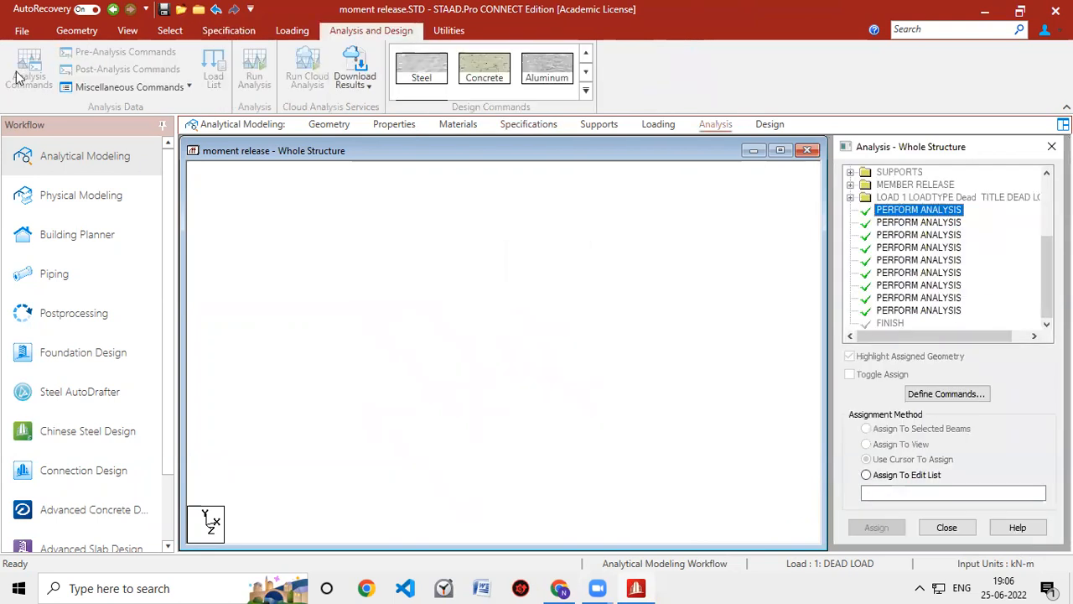
pyautogui.click(31, 68)
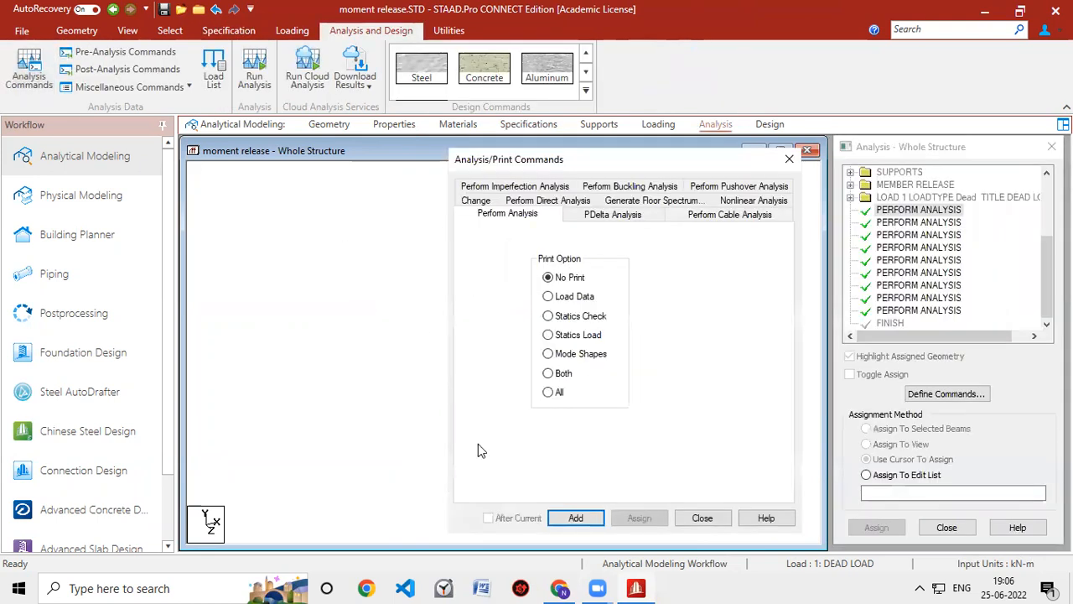
pyautogui.click(575, 518)
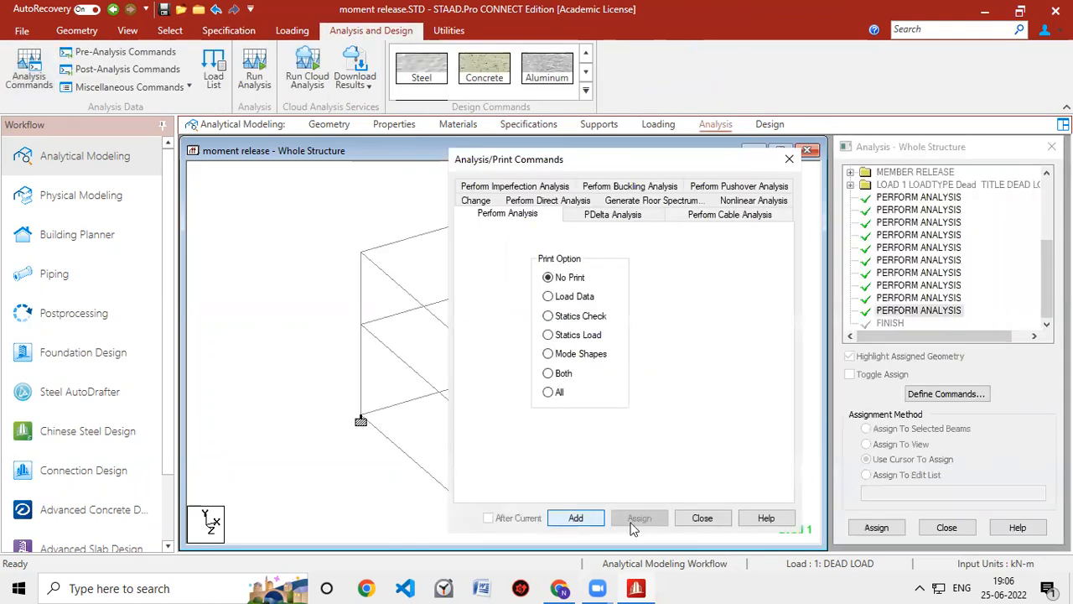
pyautogui.click(702, 517)
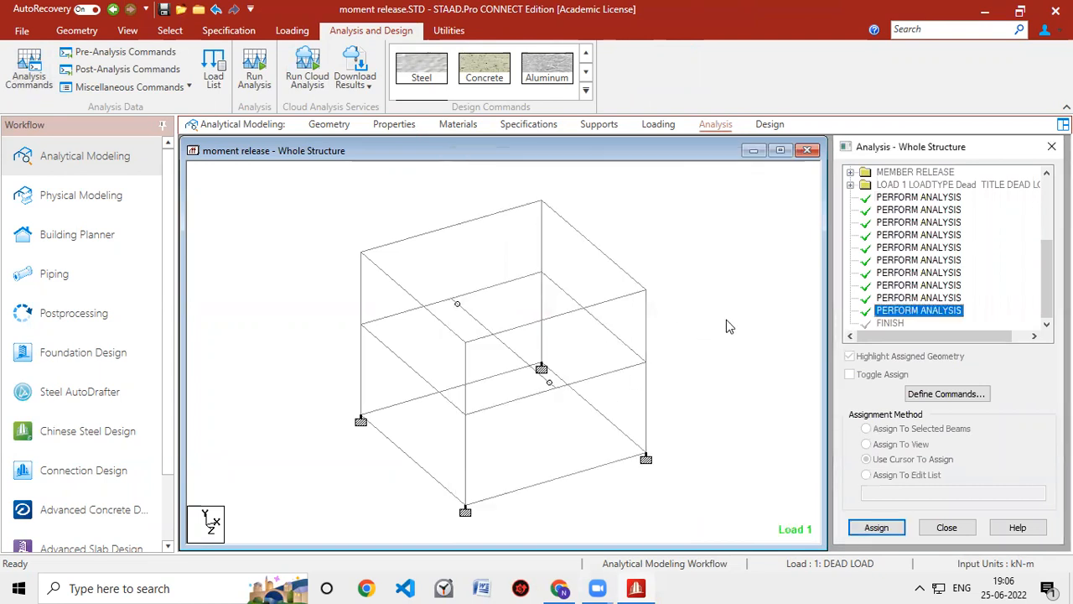
# - Save the structure with partial releases, run the analysis and continue to post-processing mode
pyautogui.click(254, 74)
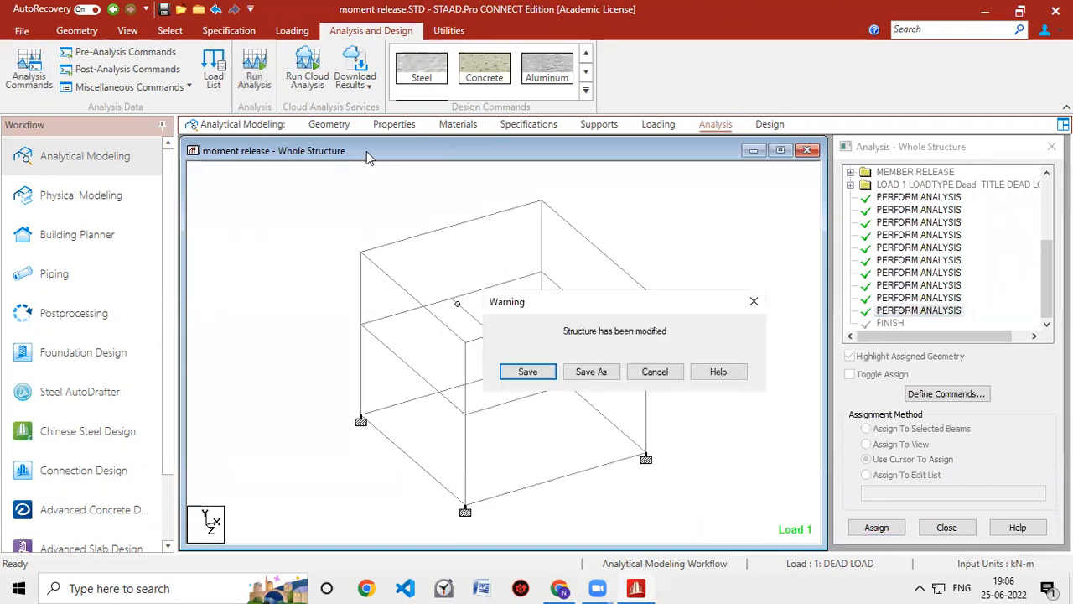
pyautogui.click(528, 371)
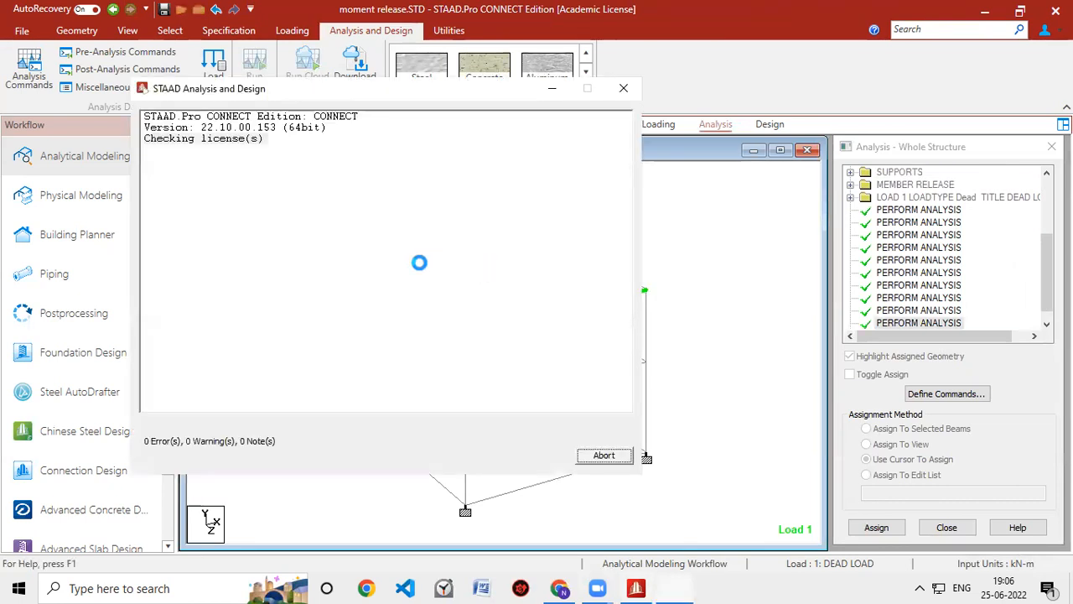
pyautogui.click(210, 443)
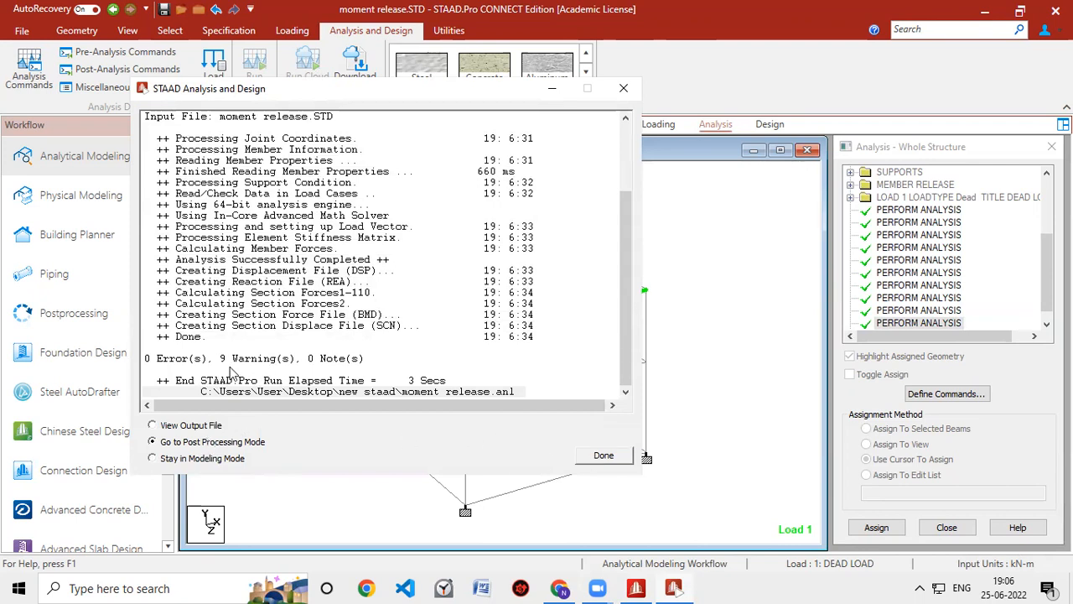
pyautogui.click(618, 458)
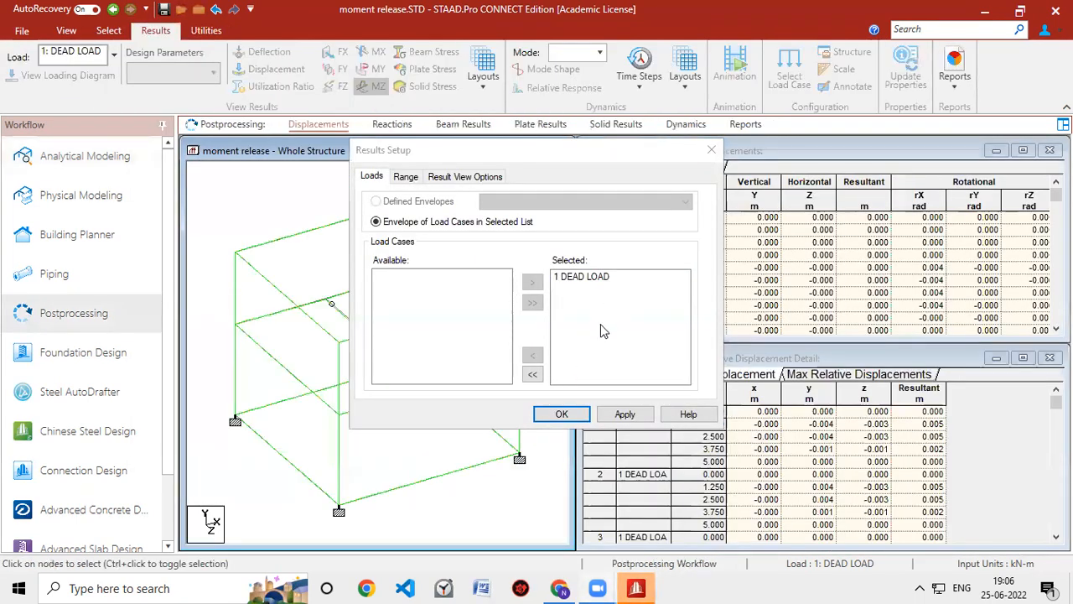
# - Accept the DEAD LOAD results setup and examine the enlarged MZ bending diagram at the intermediate beam's partially released ends
pyautogui.click(562, 414)
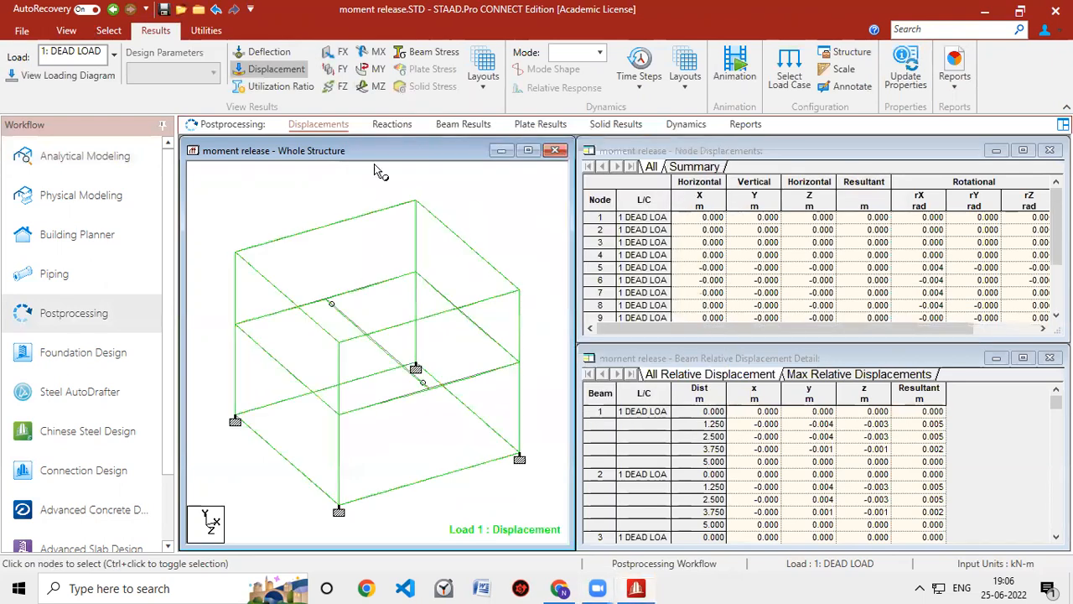
pyautogui.click(467, 128)
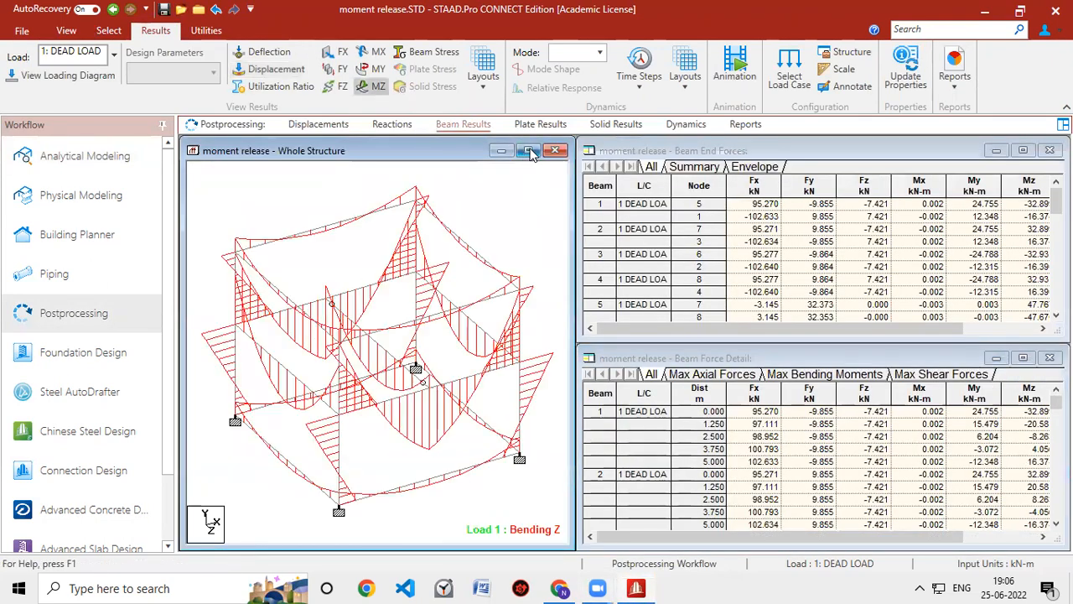
pyautogui.click(528, 150)
pyautogui.scroll(6, 720, 381)
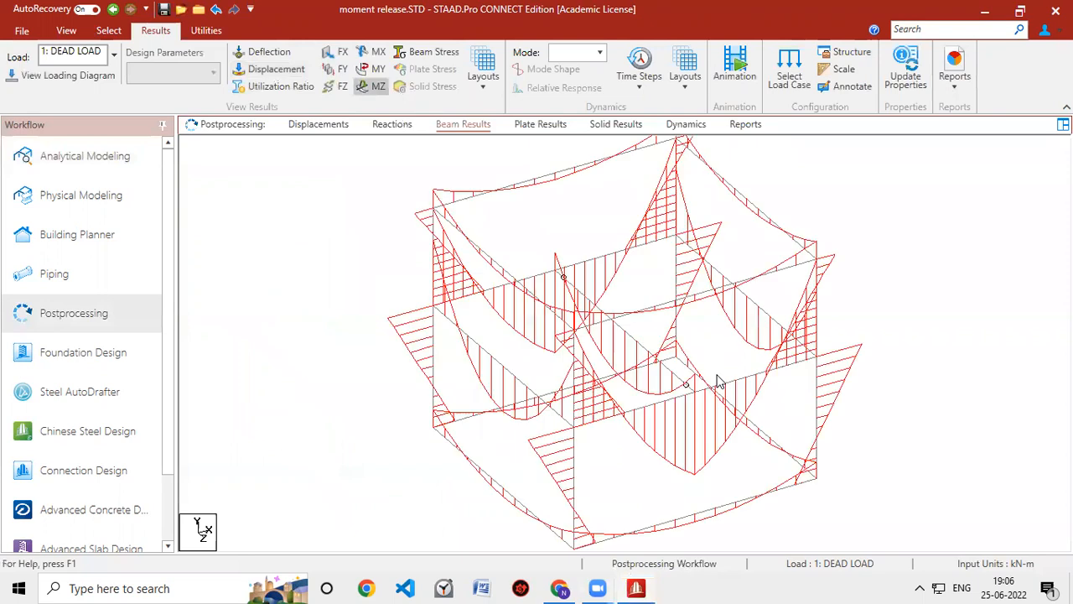
pyautogui.scroll(2, 884, 477)
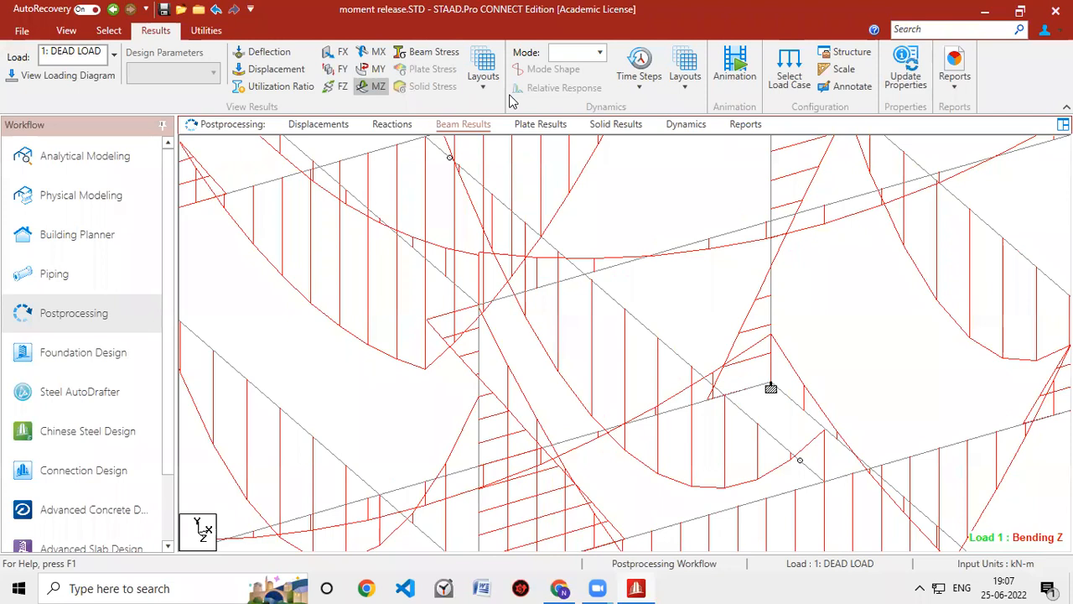
pyautogui.moveTo(826, 415)
pyautogui.mouseDown()
pyautogui.moveTo(793, 461)
pyautogui.moveTo(826, 486)
pyautogui.moveTo(851, 466)
pyautogui.moveTo(853, 434)
pyautogui.moveTo(838, 415)
pyautogui.mouseUp()
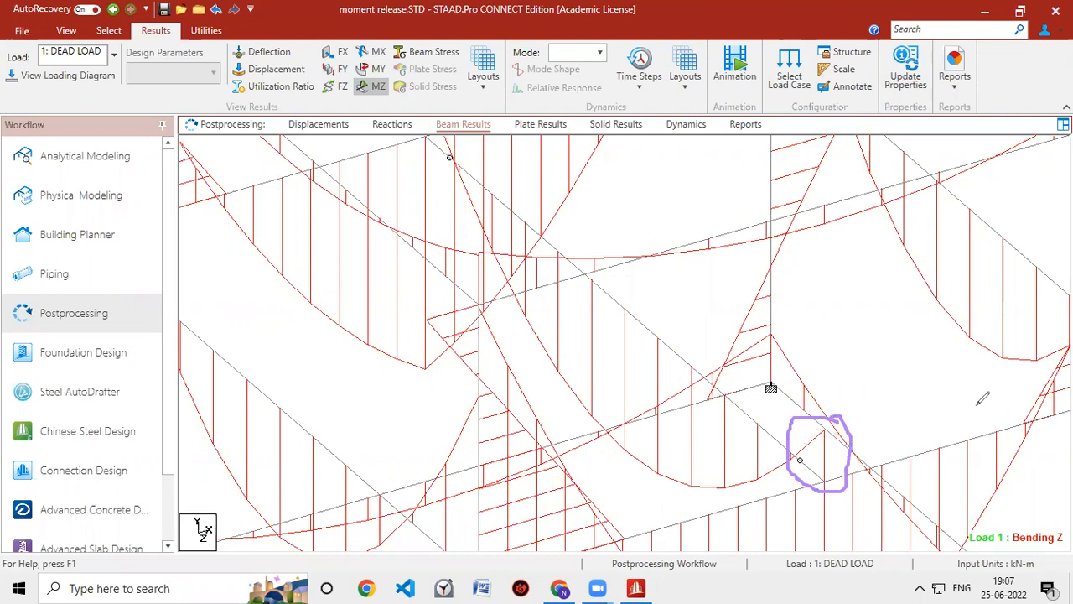
pyautogui.click(607, 138)
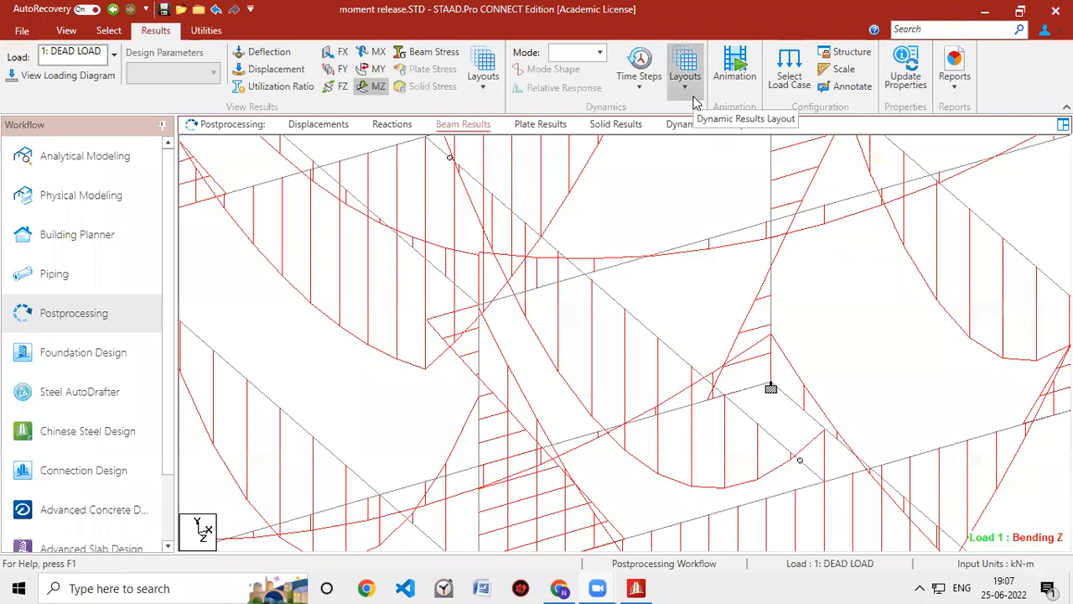
# - Annotate the beam results with bending values at the ends and note the moment at the intermediate beam's partially released end
pyautogui.click(847, 87)
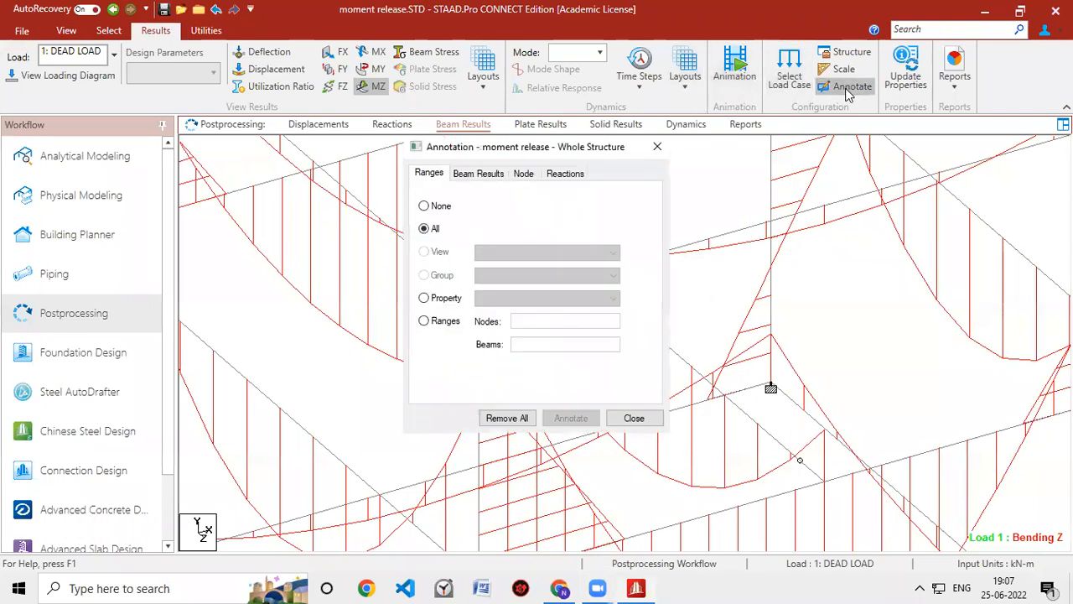
pyautogui.click(495, 173)
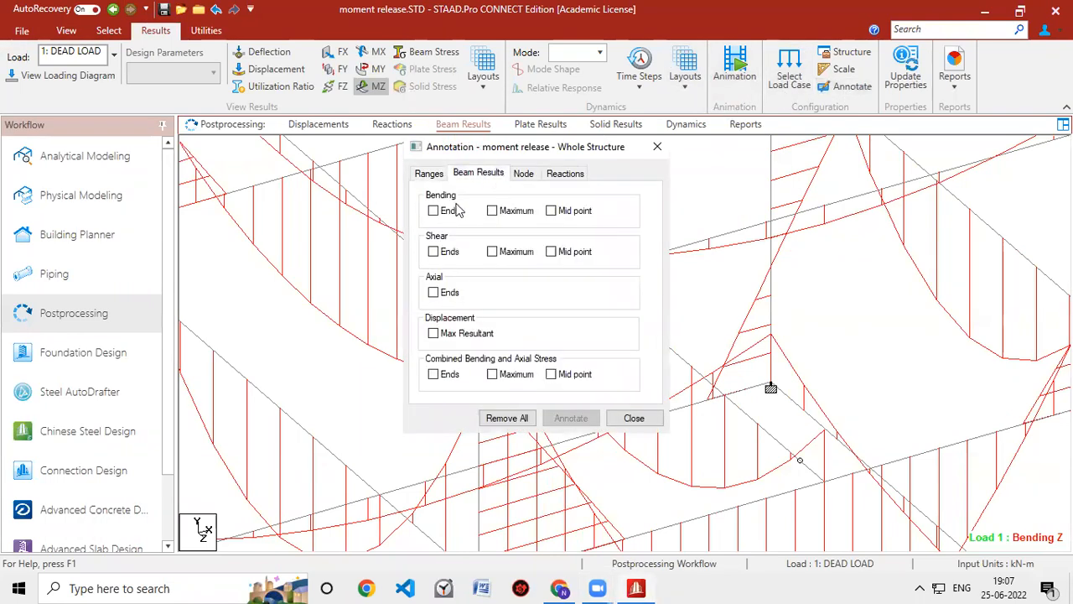
pyautogui.click(433, 211)
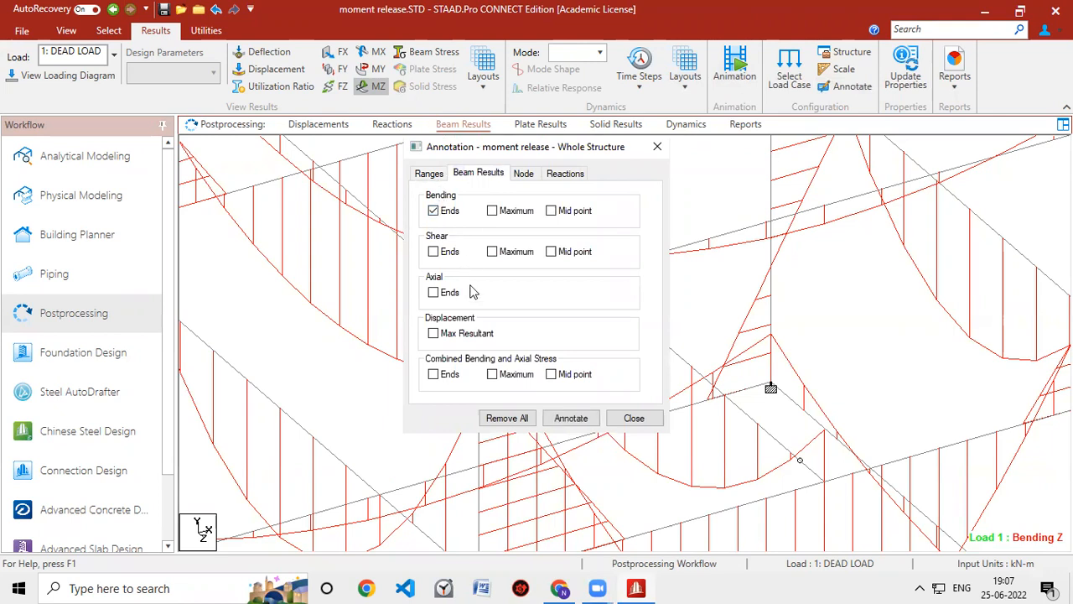
pyautogui.click(570, 421)
pyautogui.click(655, 147)
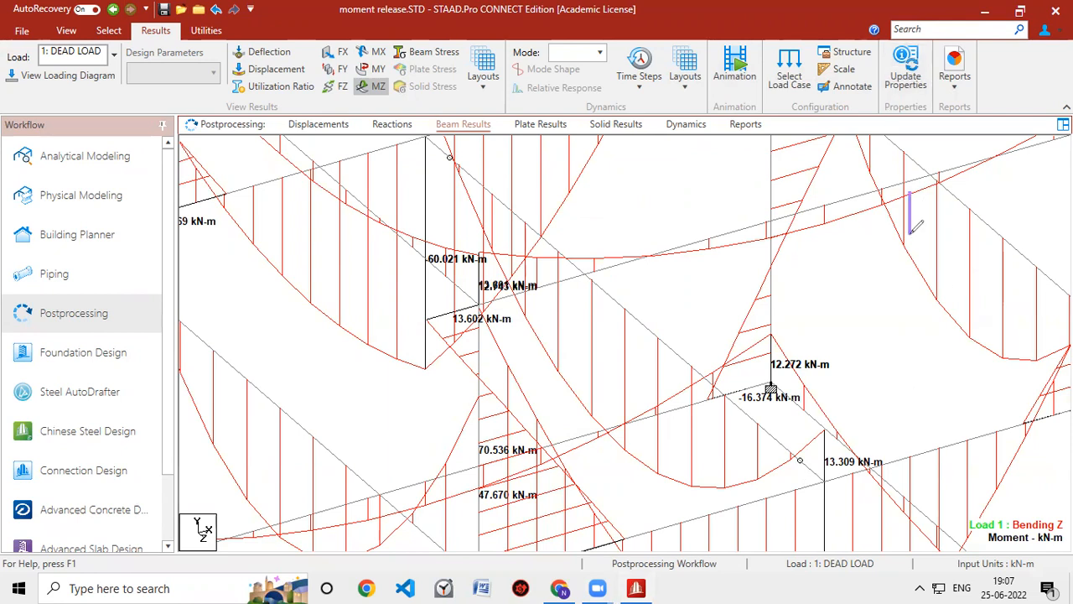
pyautogui.moveTo(930, 206)
pyautogui.mouseDown()
pyautogui.moveTo(942, 220)
pyautogui.moveTo(914, 232)
pyautogui.mouseUp()
pyautogui.moveTo(953, 193)
pyautogui.mouseDown()
pyautogui.moveTo(972, 200)
pyautogui.moveTo(960, 235)
pyautogui.mouseUp()
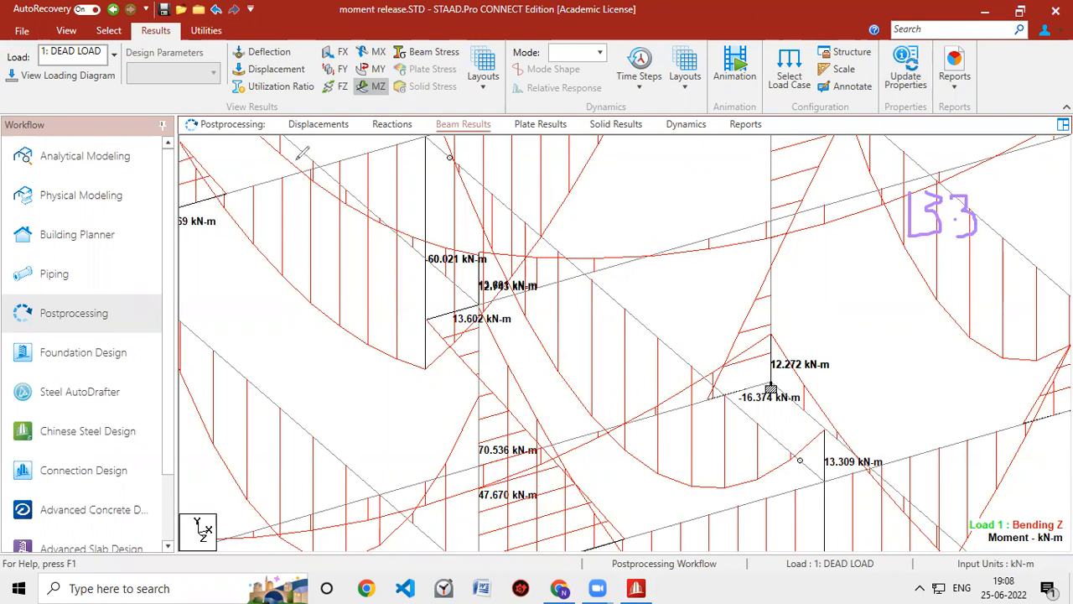
# - Return to the analytical model and delete the START MPZ 0.4 and END MPZ 0.4 release specifications, discarding the existing result files
pyautogui.click(88, 157)
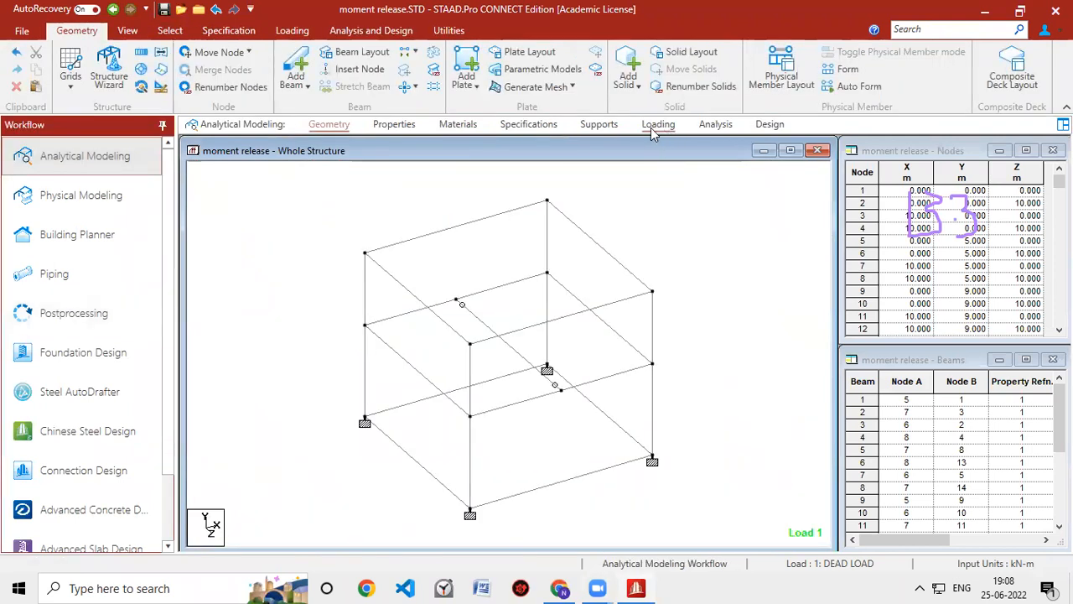
pyautogui.click(530, 126)
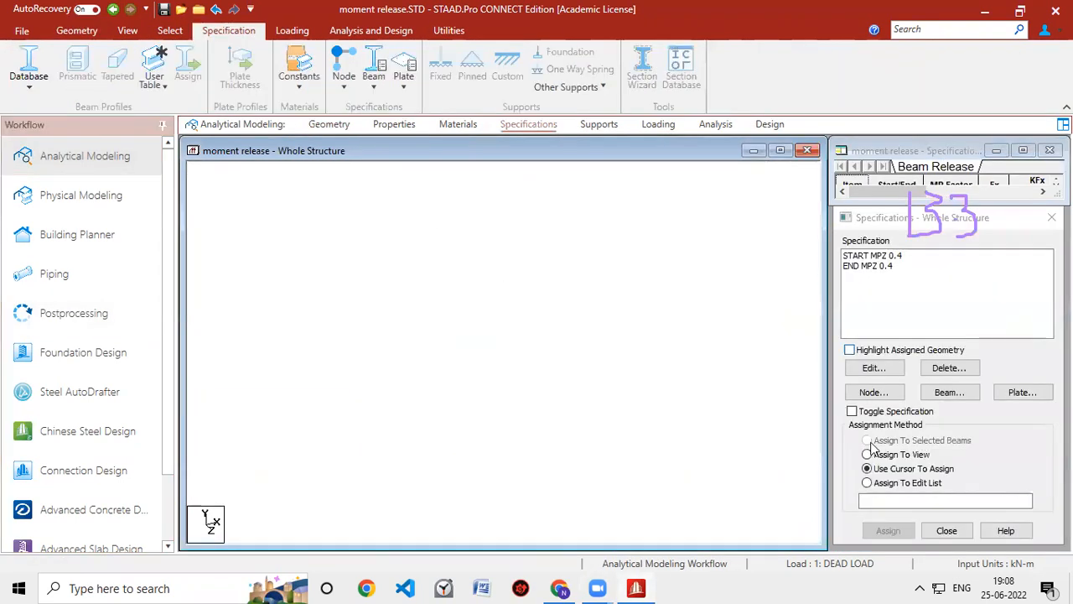
pyautogui.click(950, 368)
pyautogui.click(943, 425)
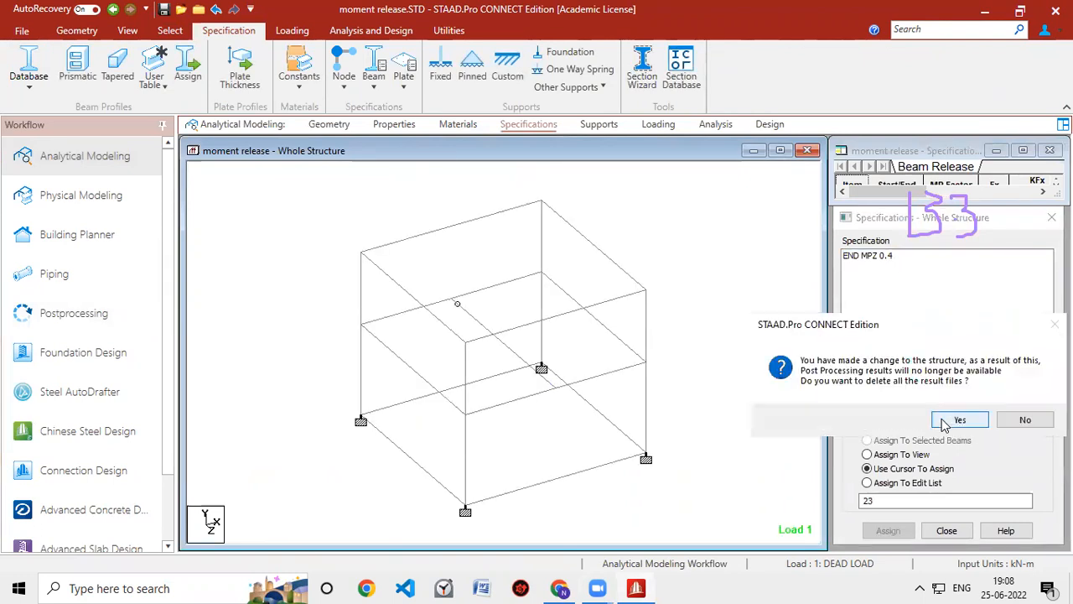
pyautogui.click(954, 419)
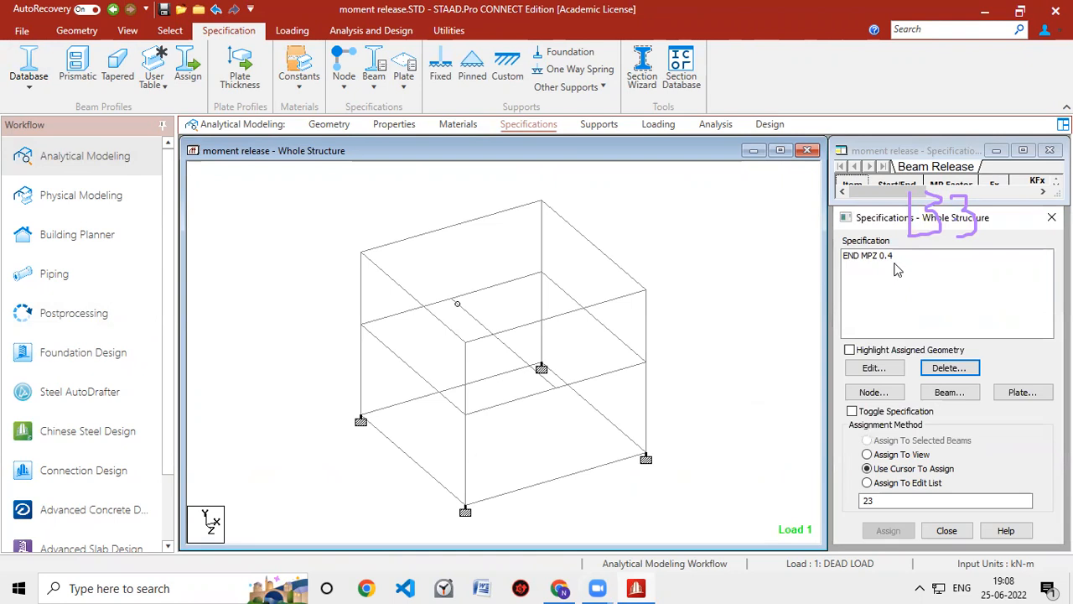
pyautogui.click(897, 265)
pyautogui.click(956, 368)
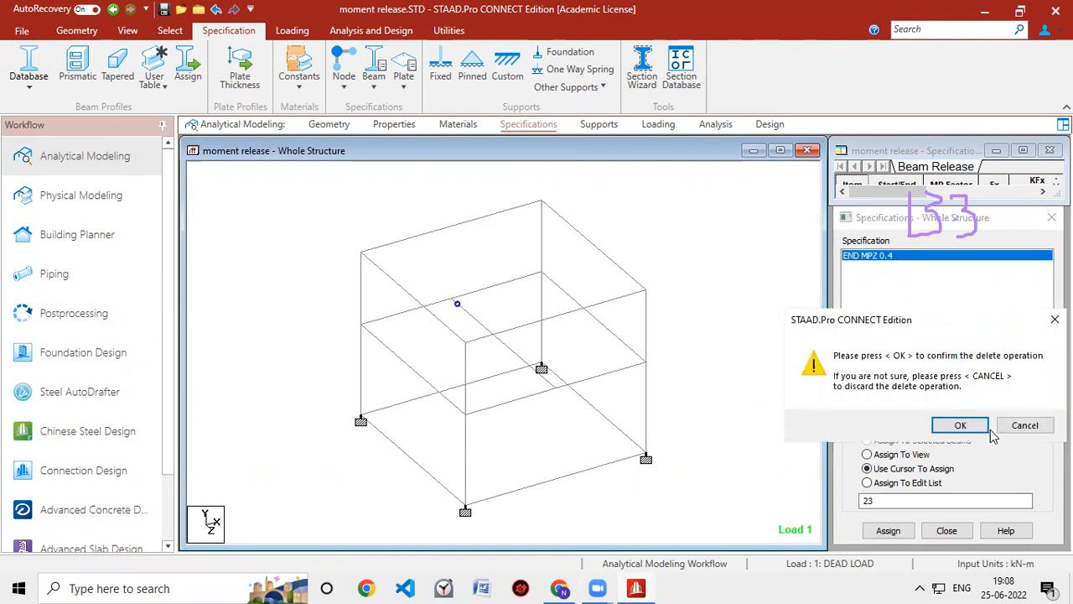
pyautogui.click(960, 425)
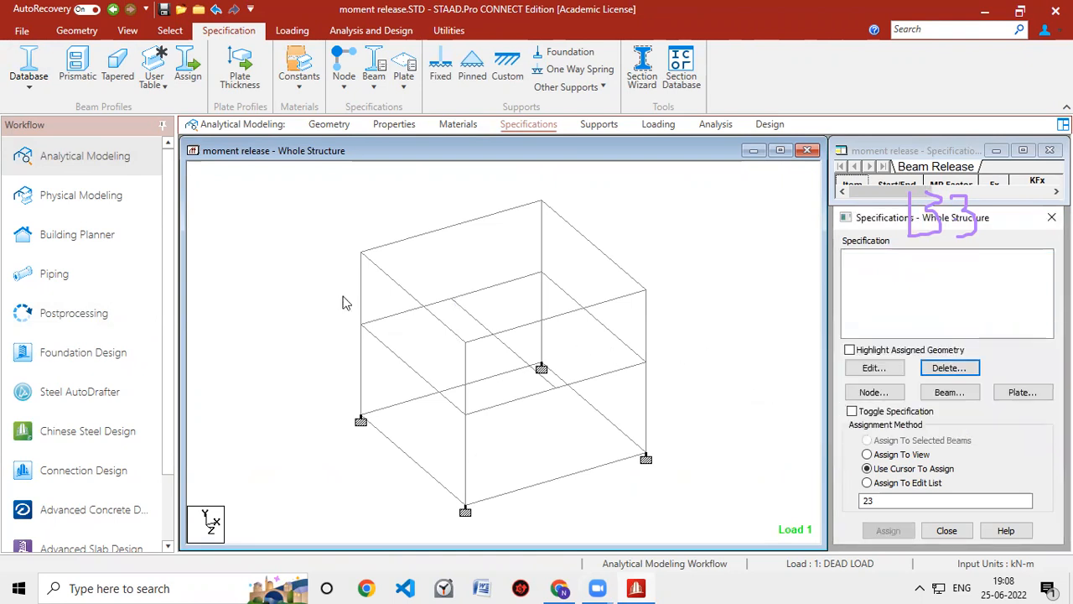
# - Add a Perform Analysis command with the No Print option to the model without releases
pyautogui.click(359, 30)
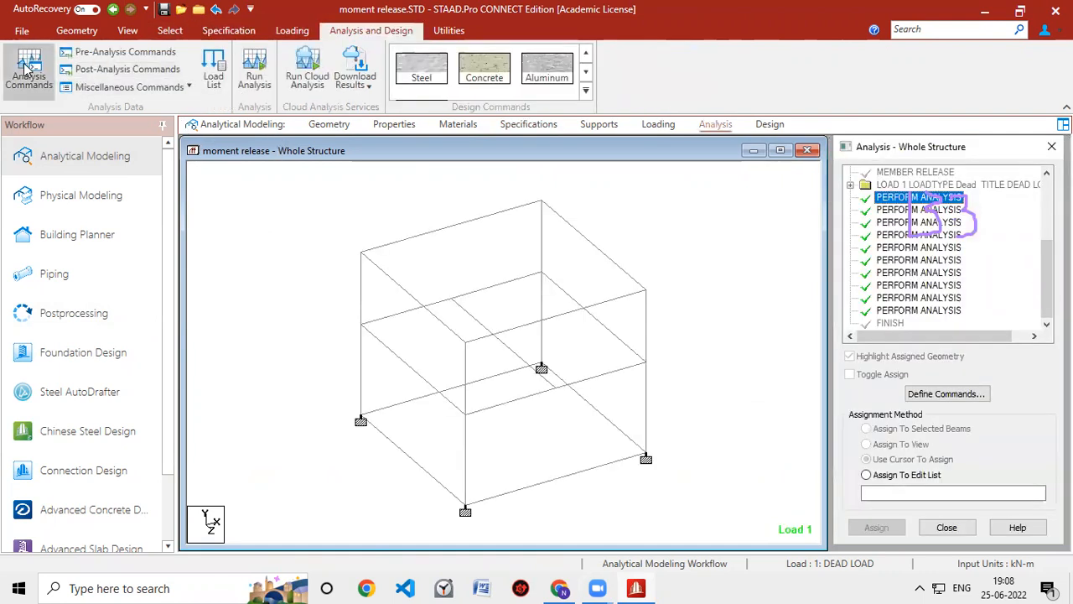
pyautogui.click(57, 84)
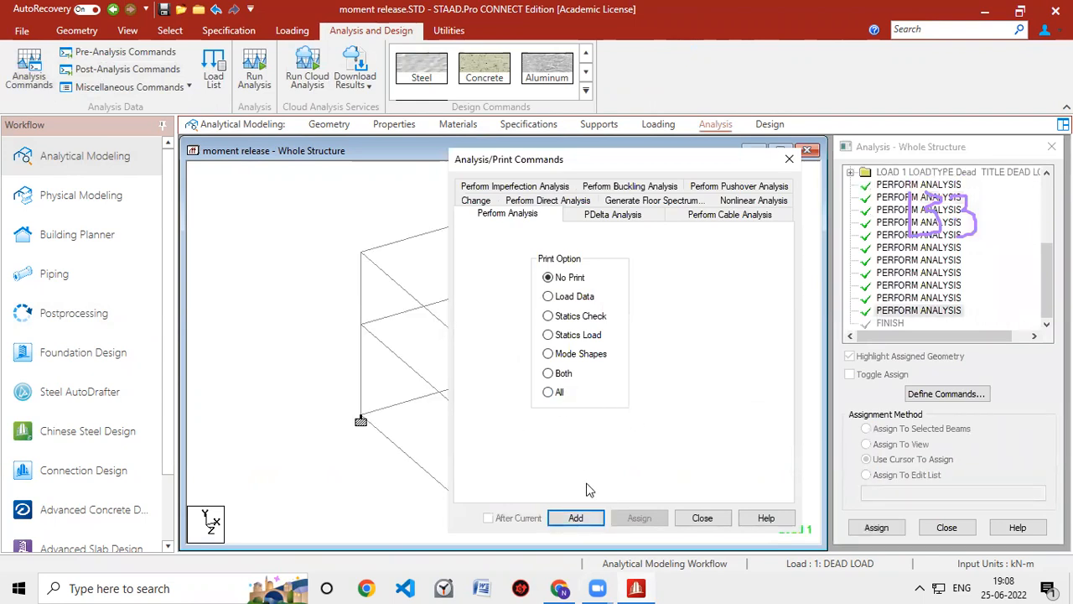
pyautogui.click(703, 519)
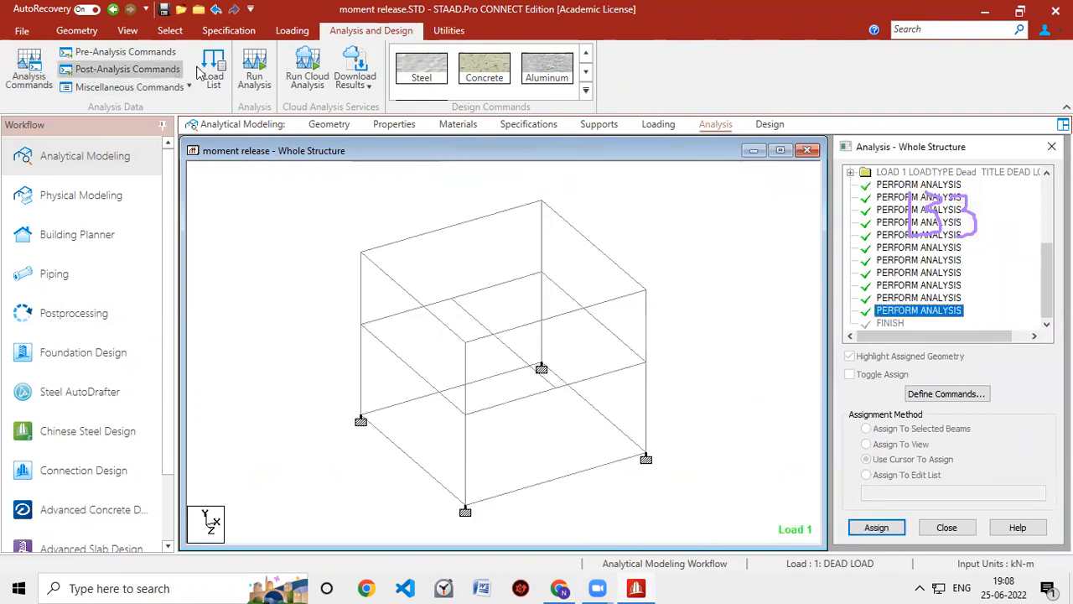
# - Save the structure without releases, run the analysis and continue to post-processing mode with the DEAD LOAD results
pyautogui.click(254, 65)
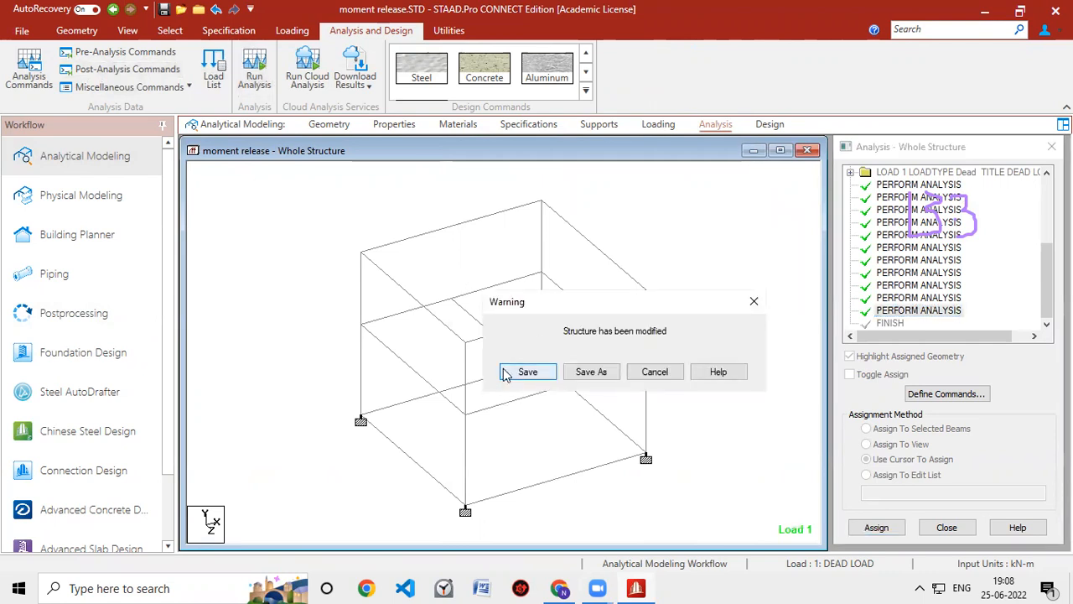
pyautogui.click(523, 371)
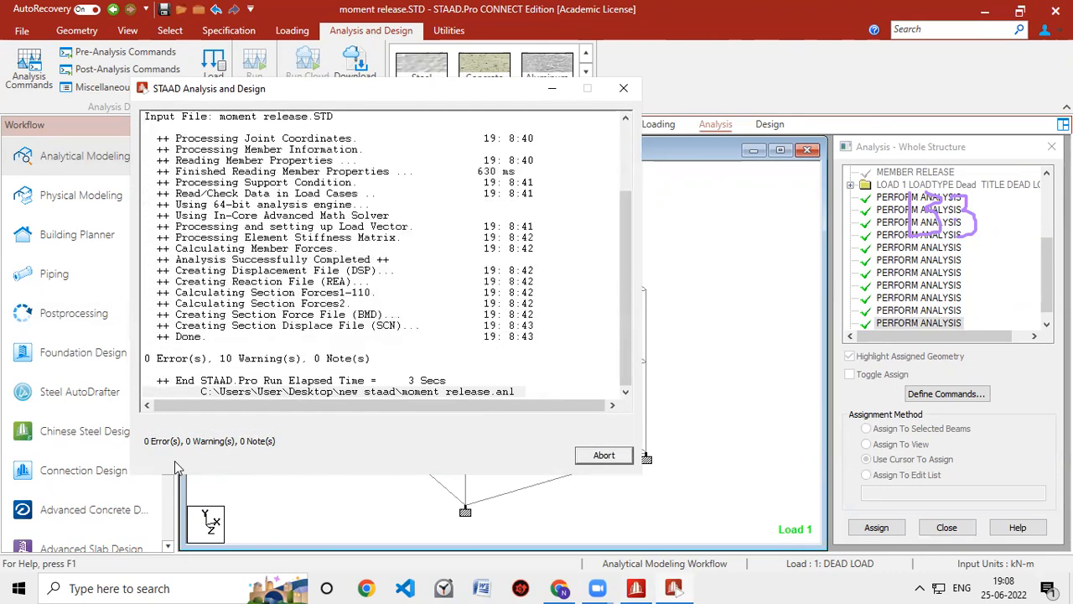
pyautogui.click(149, 441)
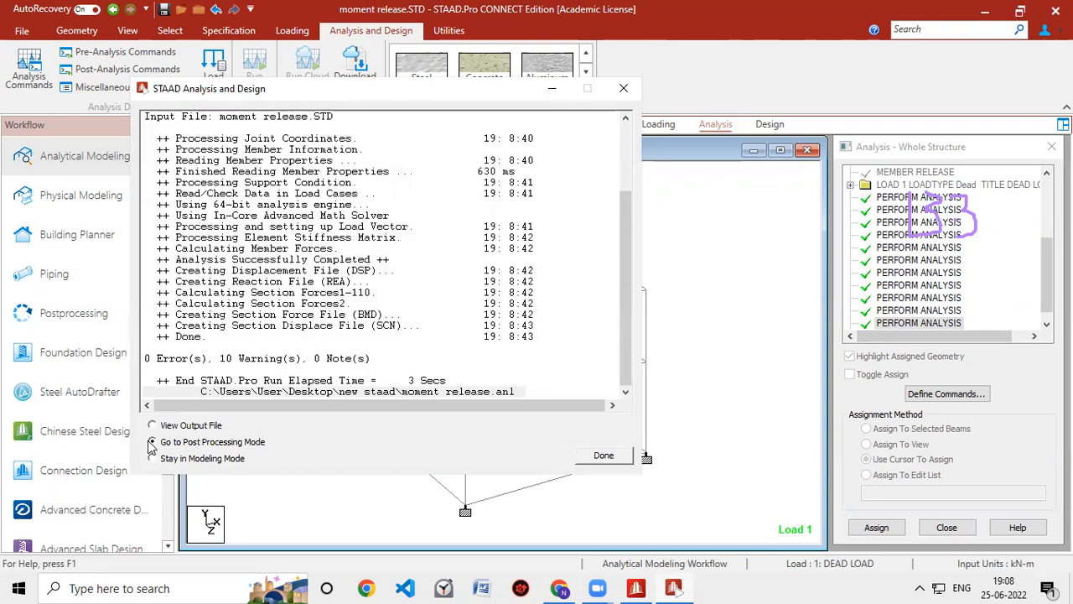
pyautogui.click(612, 456)
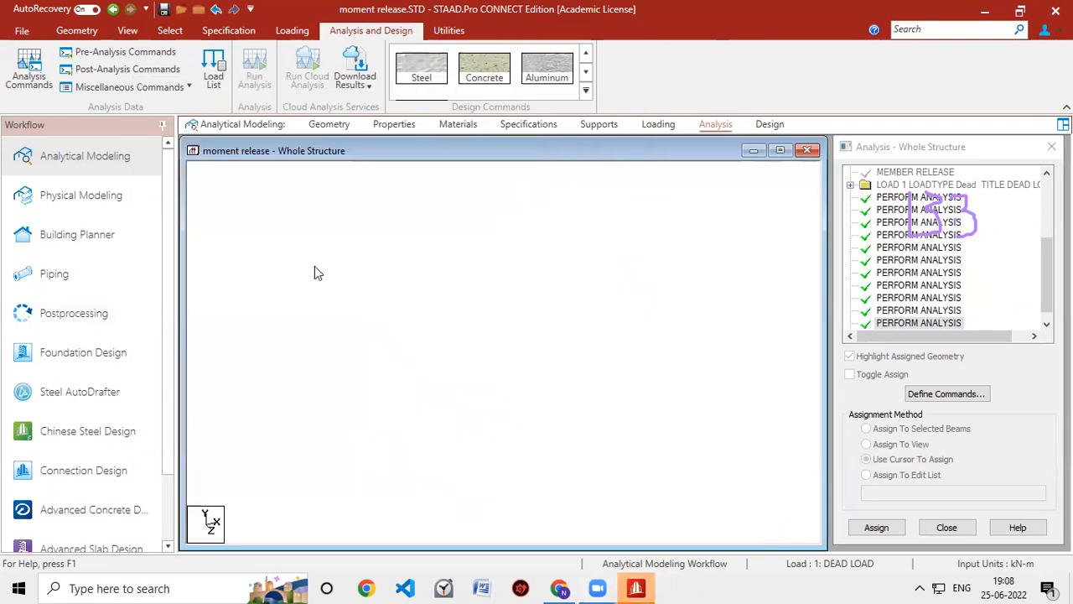
pyautogui.click(544, 414)
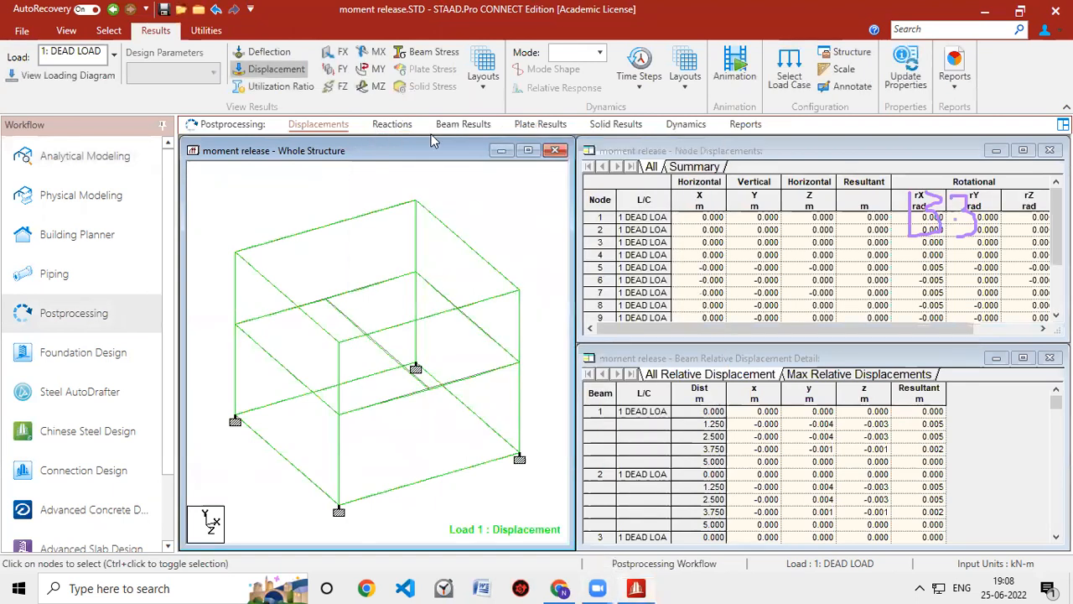
# - Maximize the MZ beam results, annotate all beams with bending values at the ends and examine the values at the intermediate beam's ends
pyautogui.click(459, 126)
pyautogui.click(527, 150)
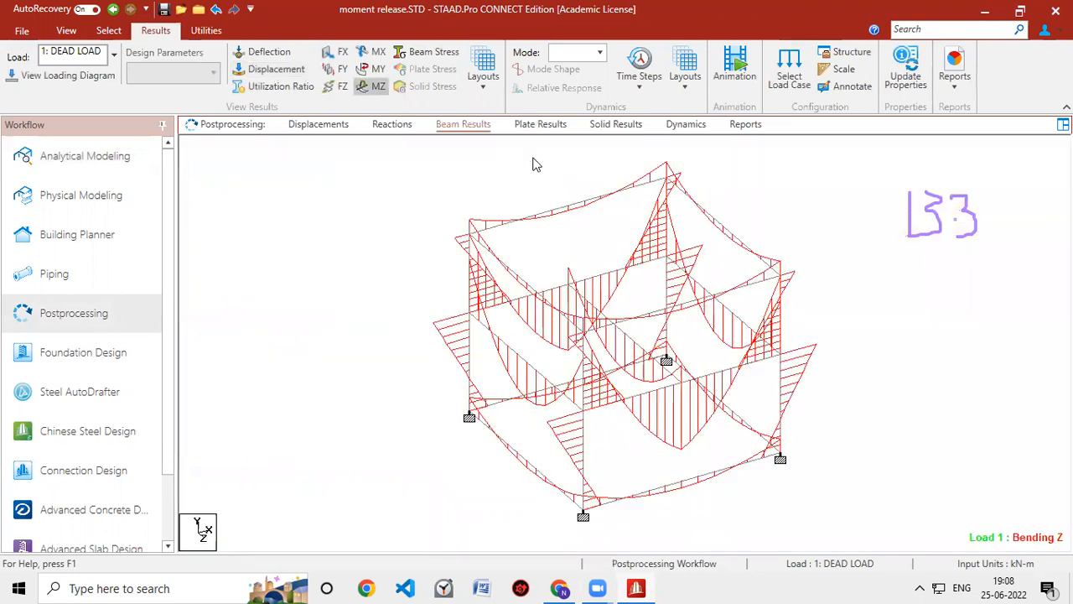
pyautogui.click(848, 88)
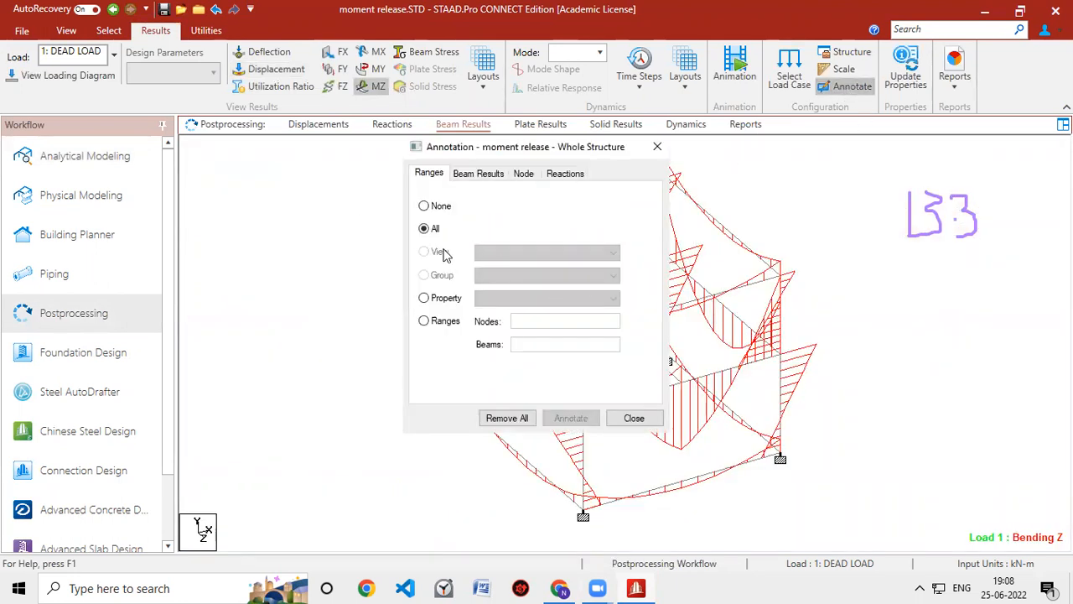
pyautogui.click(496, 179)
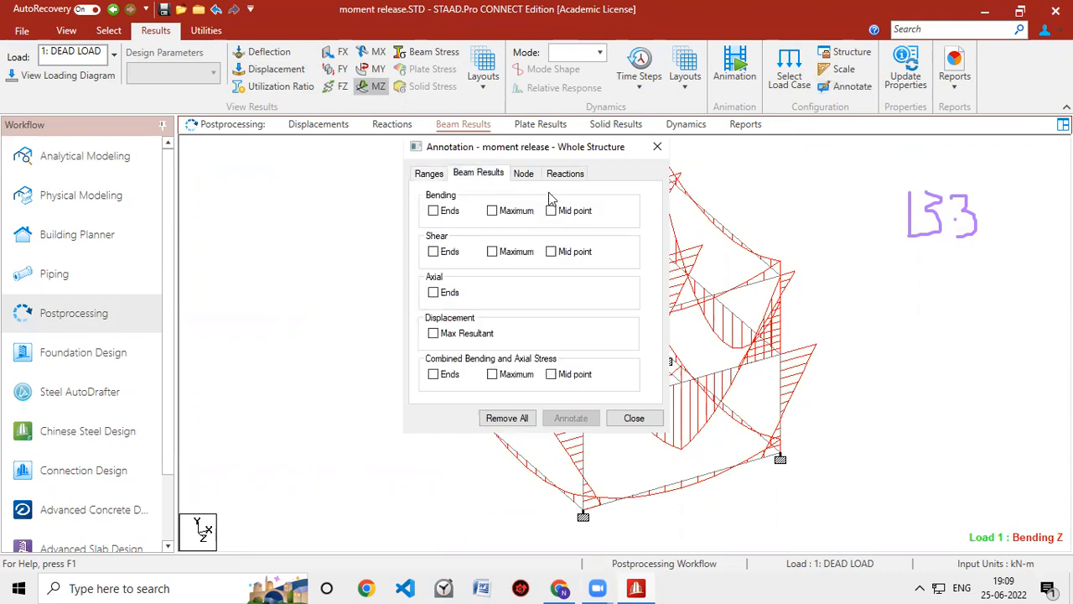
pyautogui.click(434, 212)
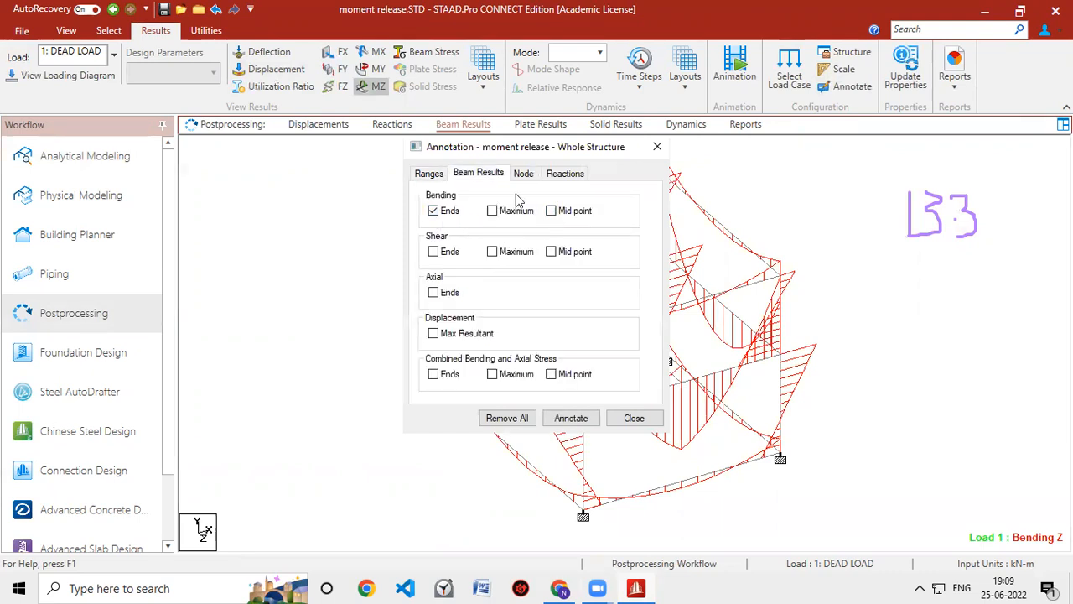
pyautogui.click(558, 420)
pyautogui.click(657, 147)
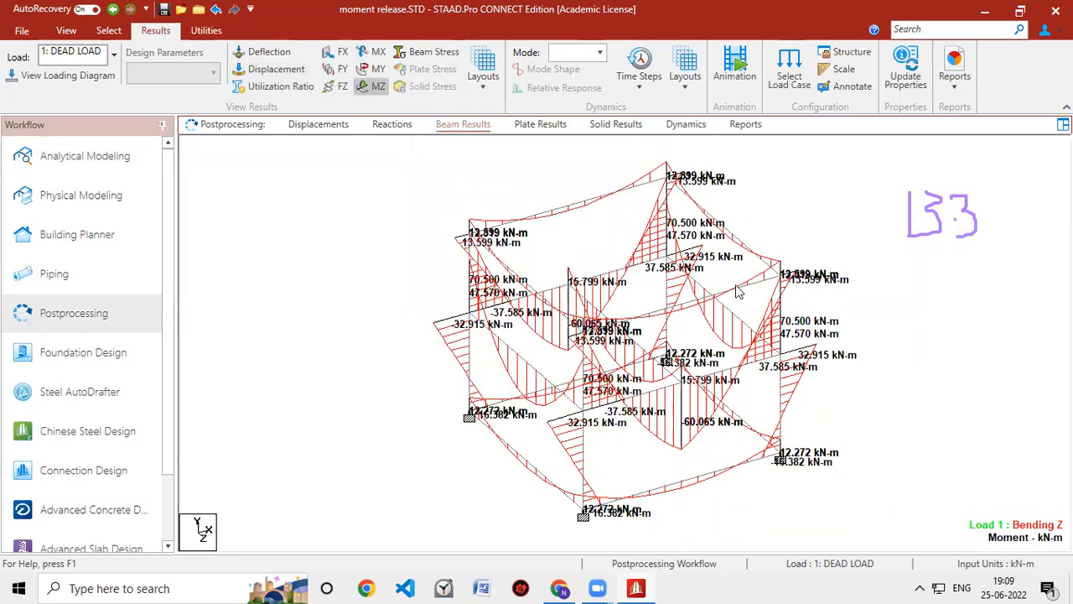
pyautogui.scroll(1, 714, 349)
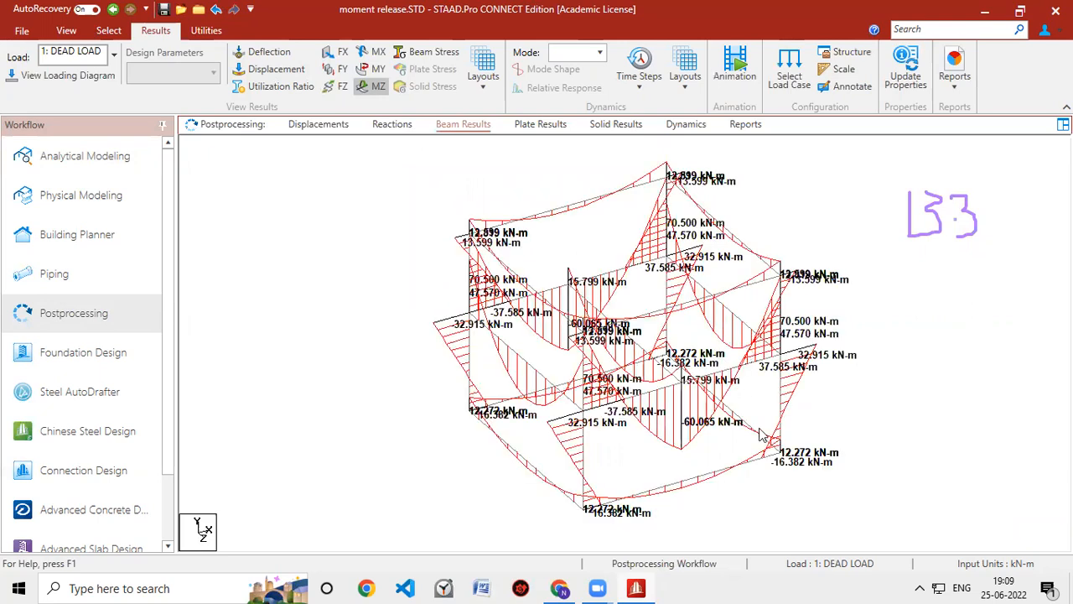
pyautogui.scroll(4, 759, 434)
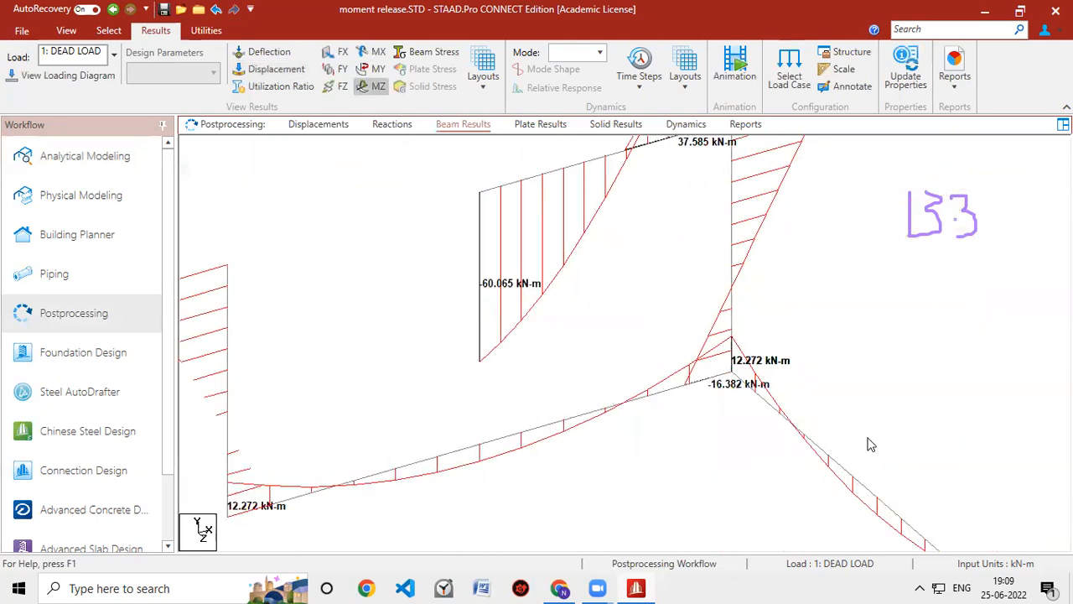
pyautogui.scroll(2, 869, 450)
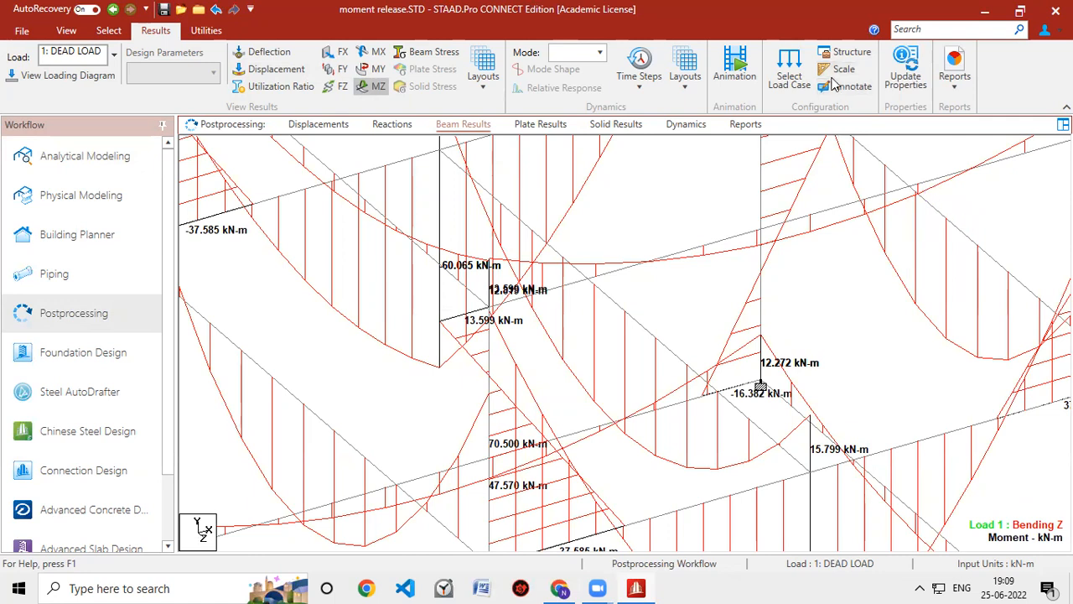
# - Return to the analytical model and open a 3D rendering of the whole frame
pyautogui.click(92, 168)
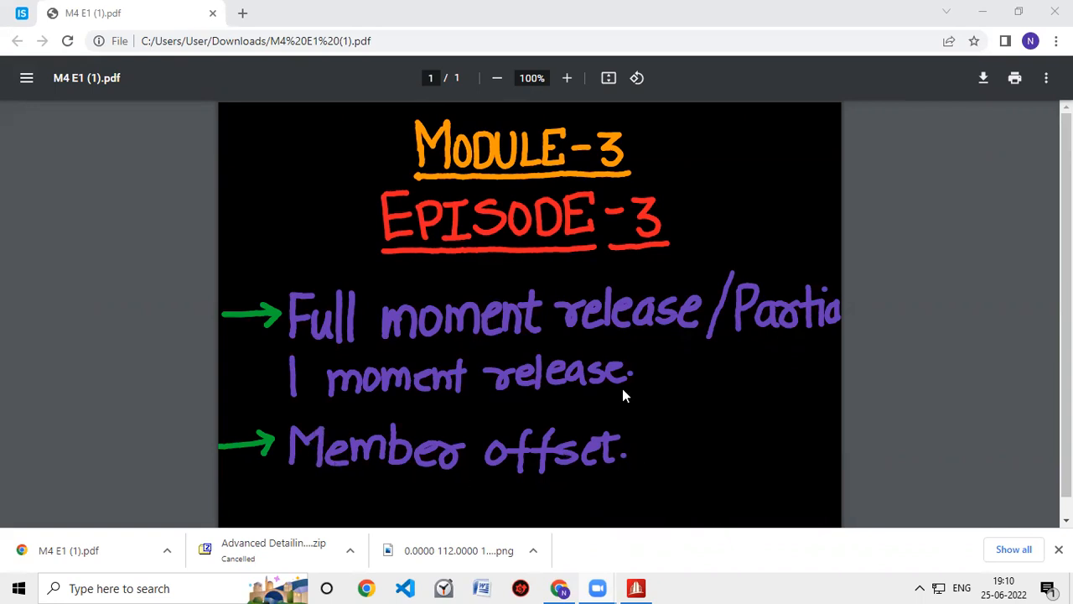
pyautogui.click(636, 588)
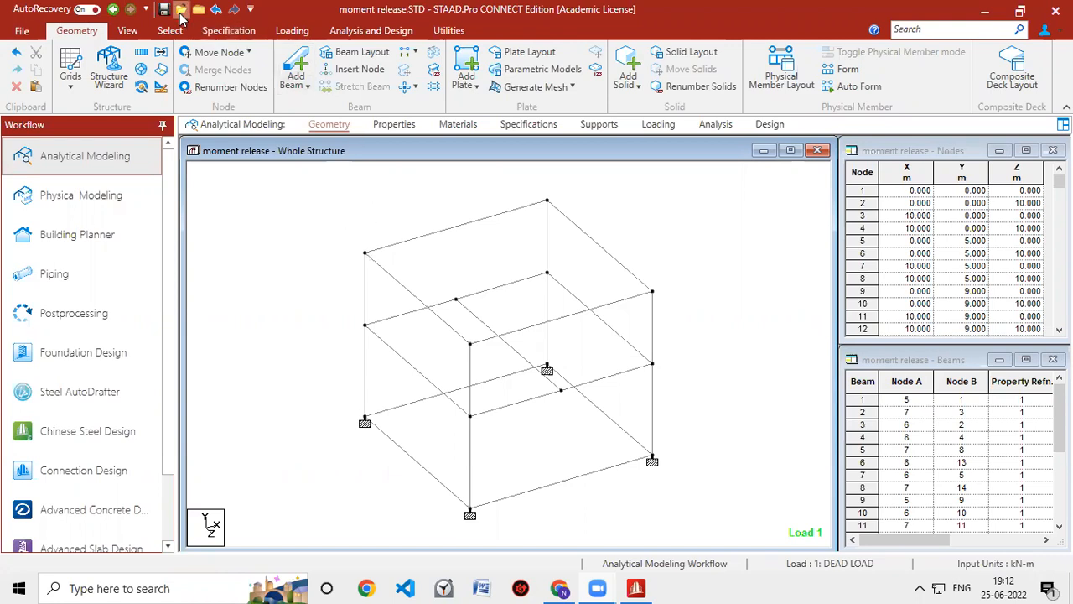
pyautogui.click(128, 32)
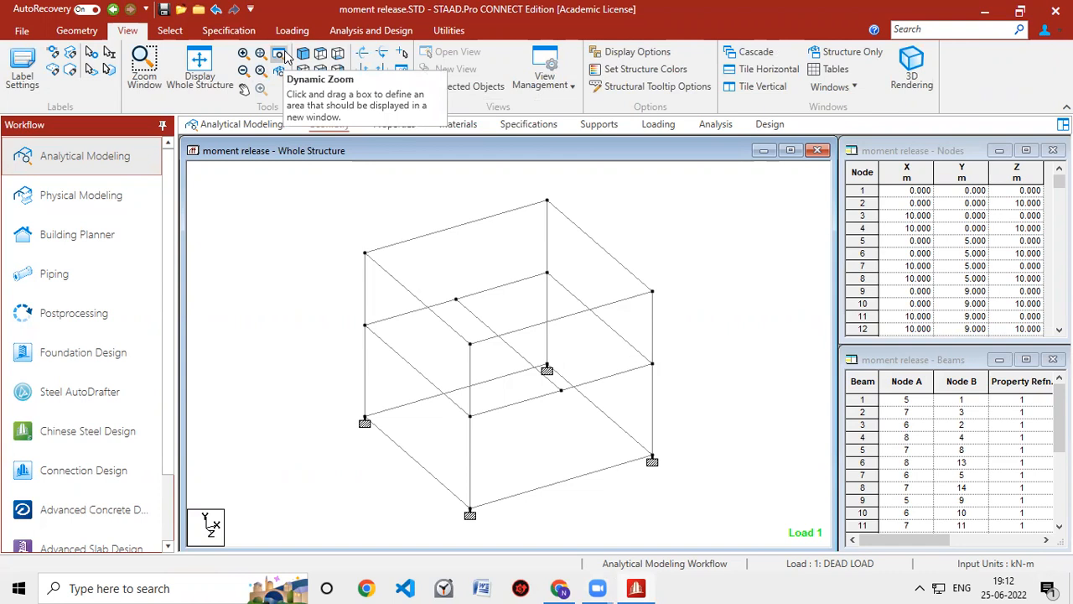
pyautogui.click(903, 78)
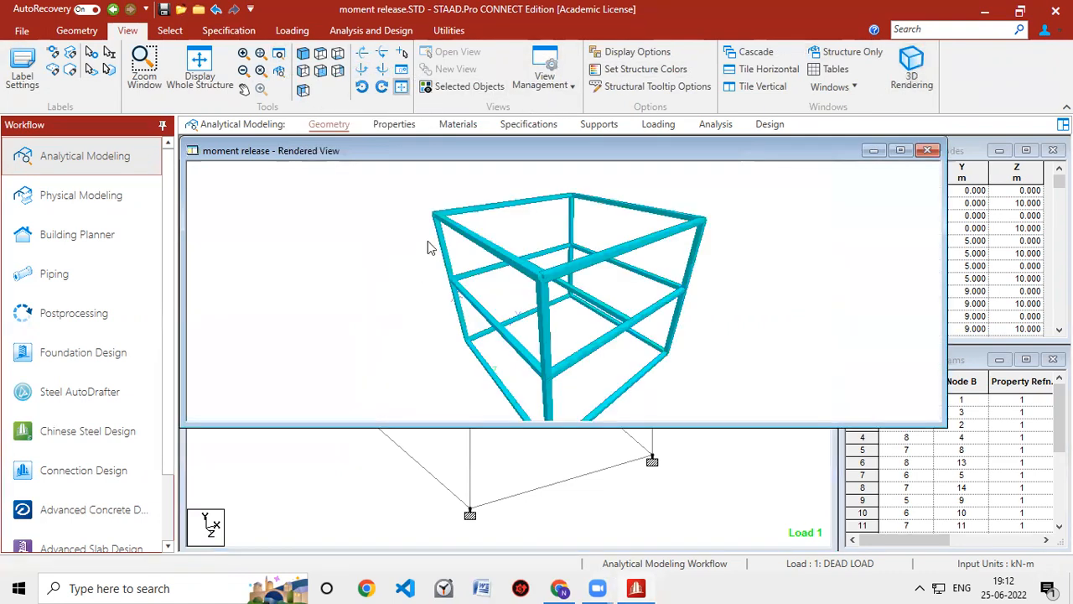
# - Examine how the beams and column meet at a frame corner in the rendered view, and close the view
pyautogui.moveTo(598, 295); pyautogui.dragTo(736, 295)
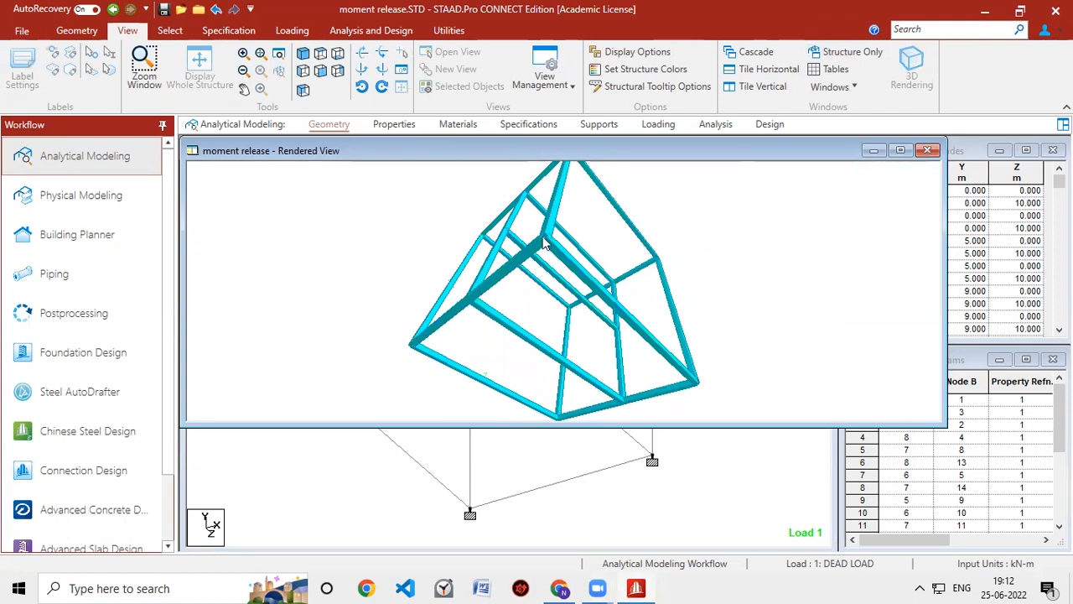
pyautogui.moveTo(546, 251); pyautogui.dragTo(501, 197)
pyautogui.scroll(10, 547, 224)
pyautogui.scroll(5, 480, 296)
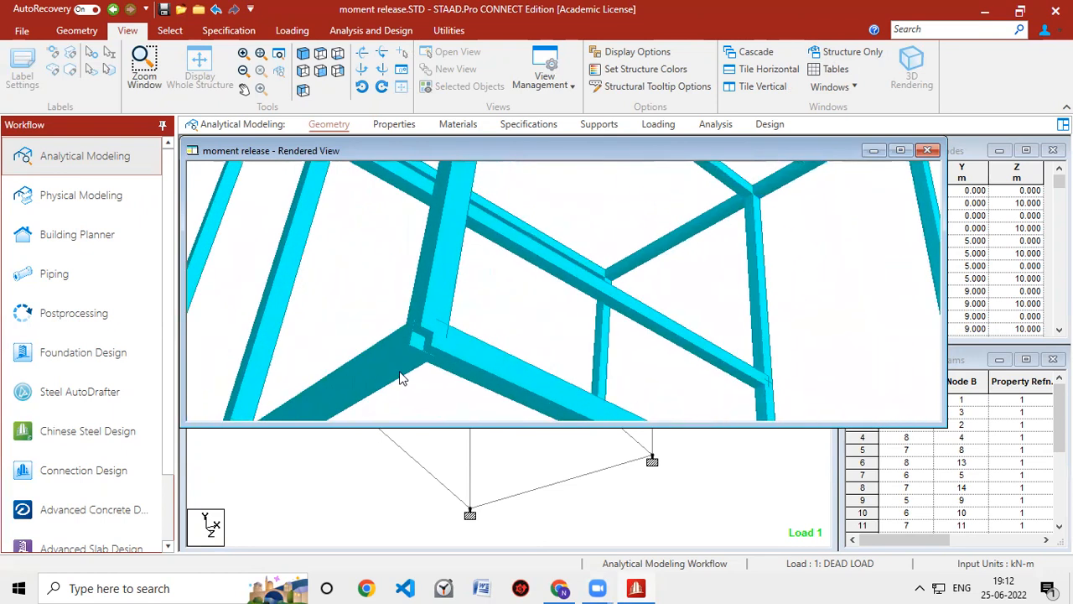
pyautogui.scroll(3, 400, 372)
pyautogui.moveTo(400, 371); pyautogui.dragTo(403, 250)
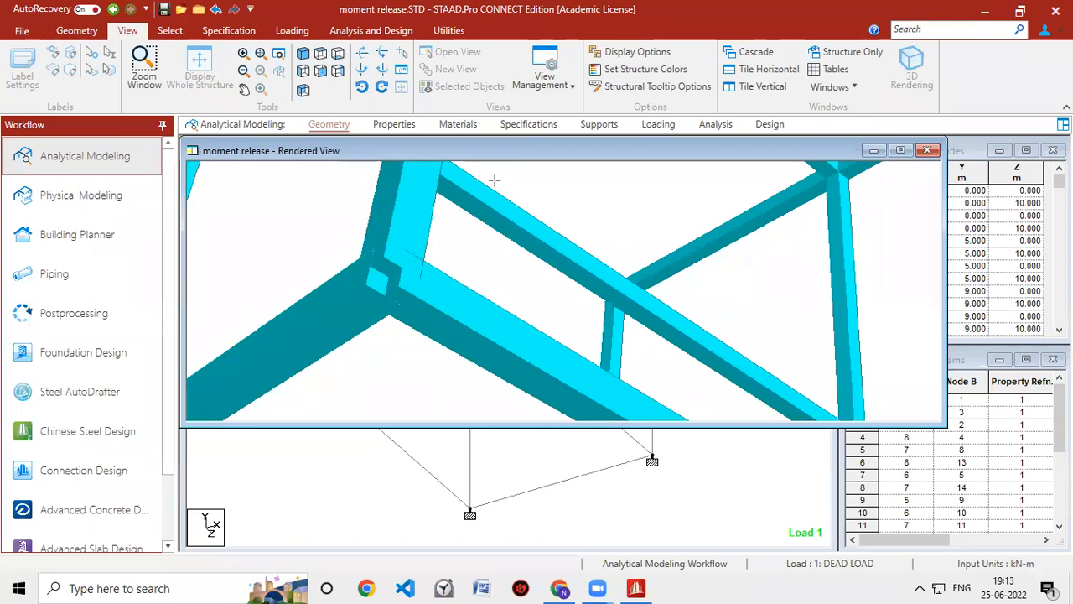
pyautogui.moveTo(242, 357); pyautogui.dragTo(392, 273)
pyautogui.moveTo(423, 165)
pyautogui.mouseDown()
pyautogui.moveTo(395, 271)
pyautogui.moveTo(622, 394)
pyautogui.mouseUp()
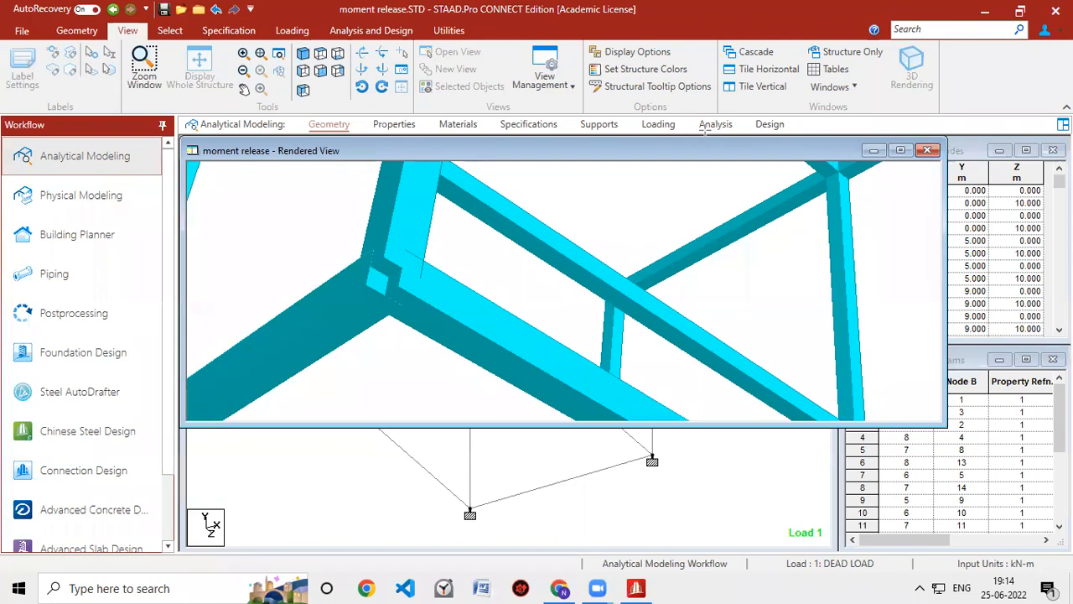
pyautogui.click(928, 150)
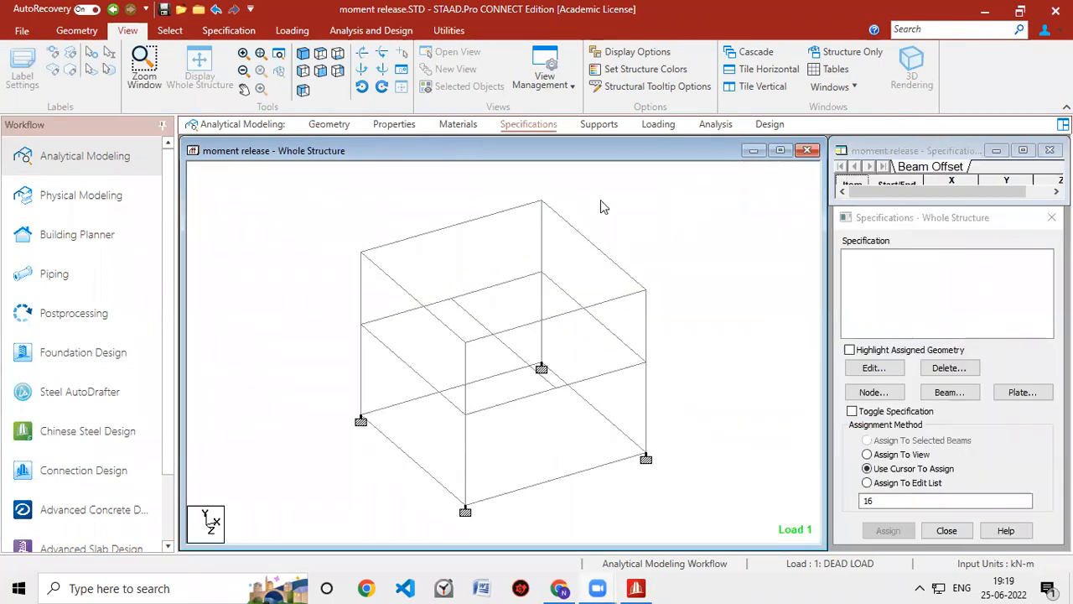
# - Look at the Start location and Global direction offset settings in the beam specifications, and close them without adding an offset
pyautogui.click(528, 126)
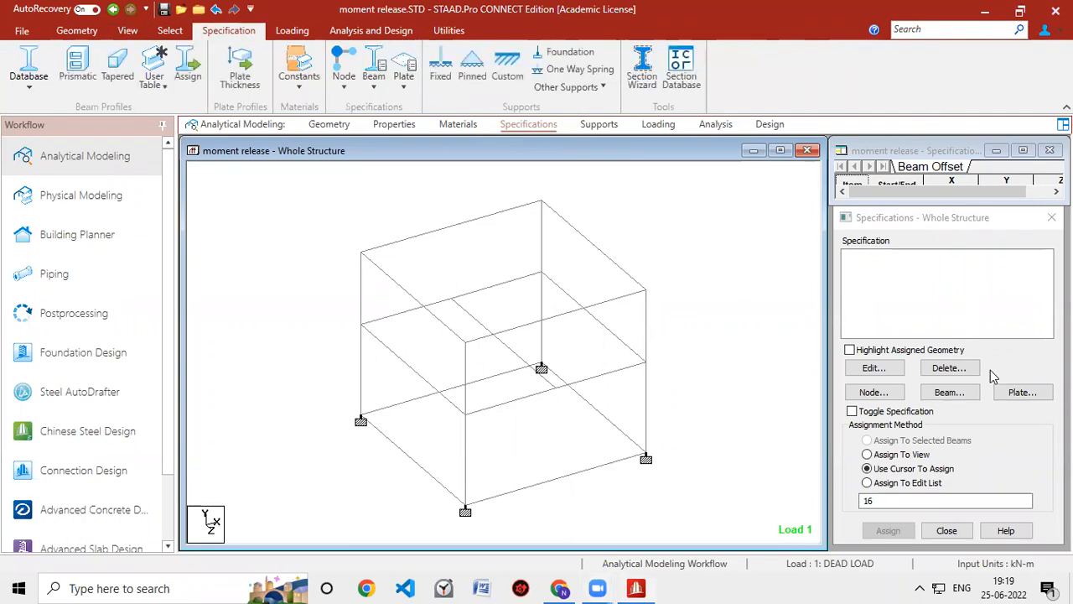
pyautogui.click(950, 392)
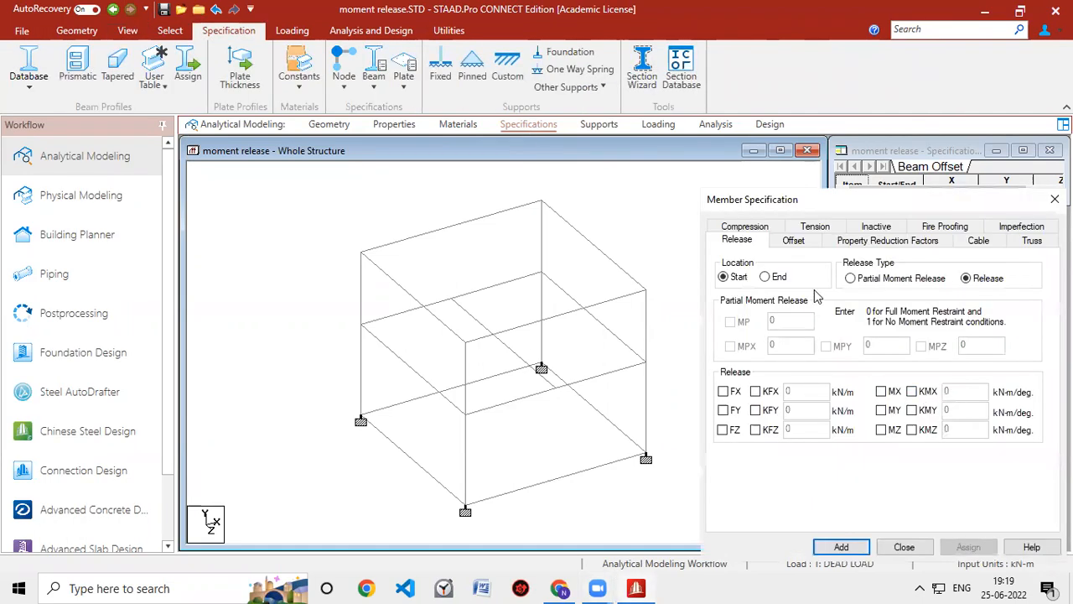
pyautogui.click(794, 242)
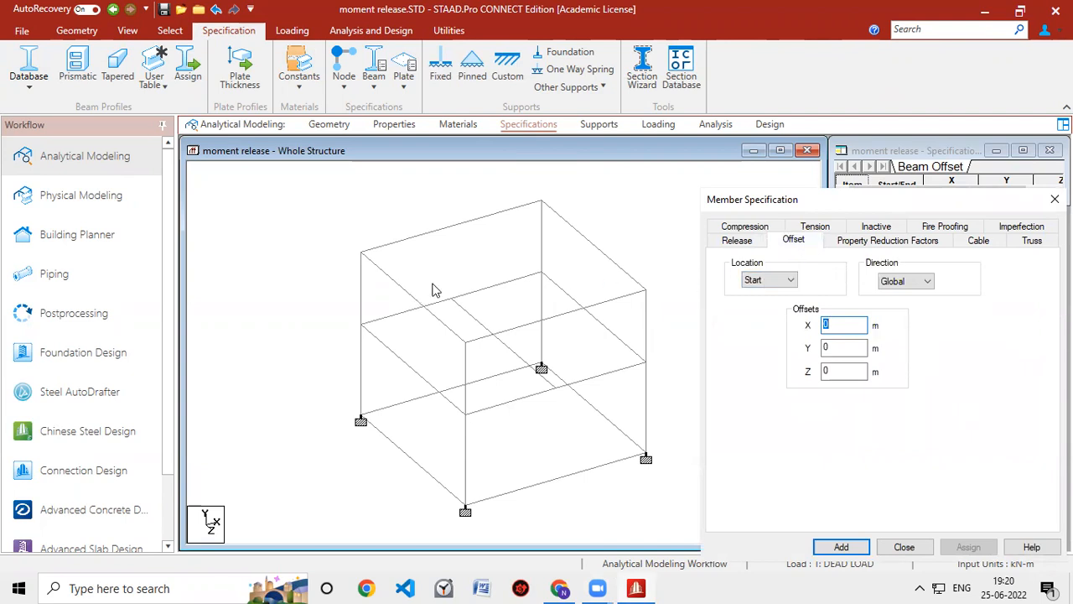
pyautogui.click(907, 547)
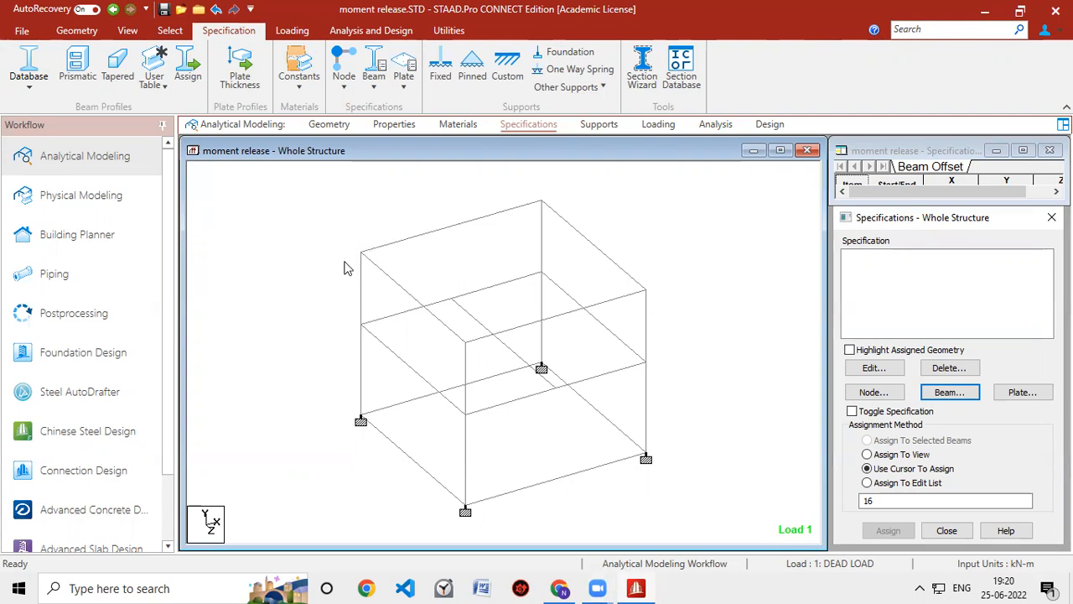
# - Add a beam offset specification at the End location with Global direction and an X offset of -0.125 m
pyautogui.click(952, 392)
pyautogui.click(792, 248)
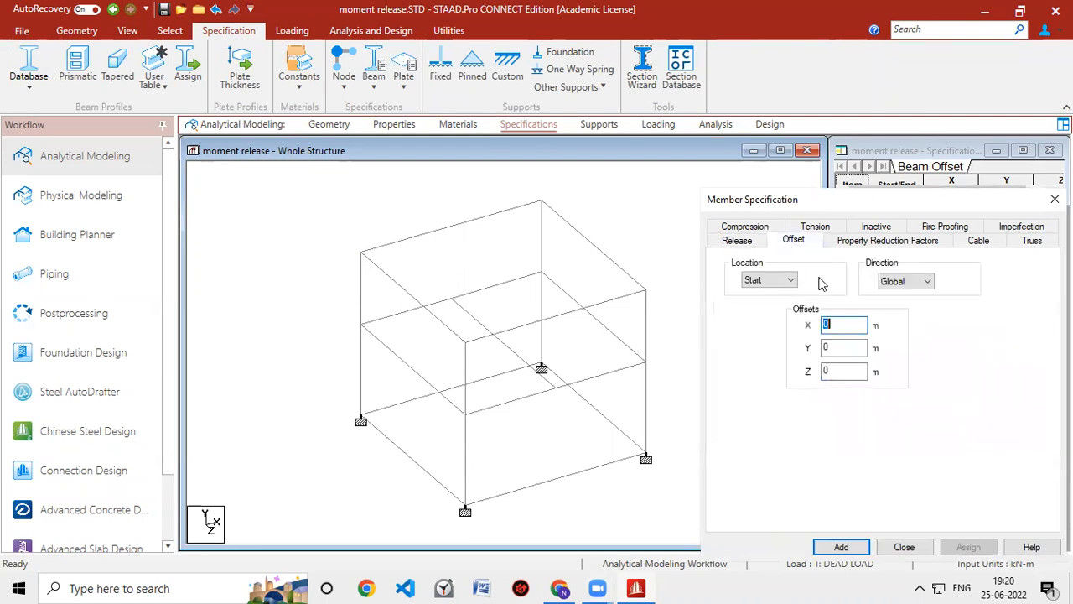
pyautogui.click(776, 285)
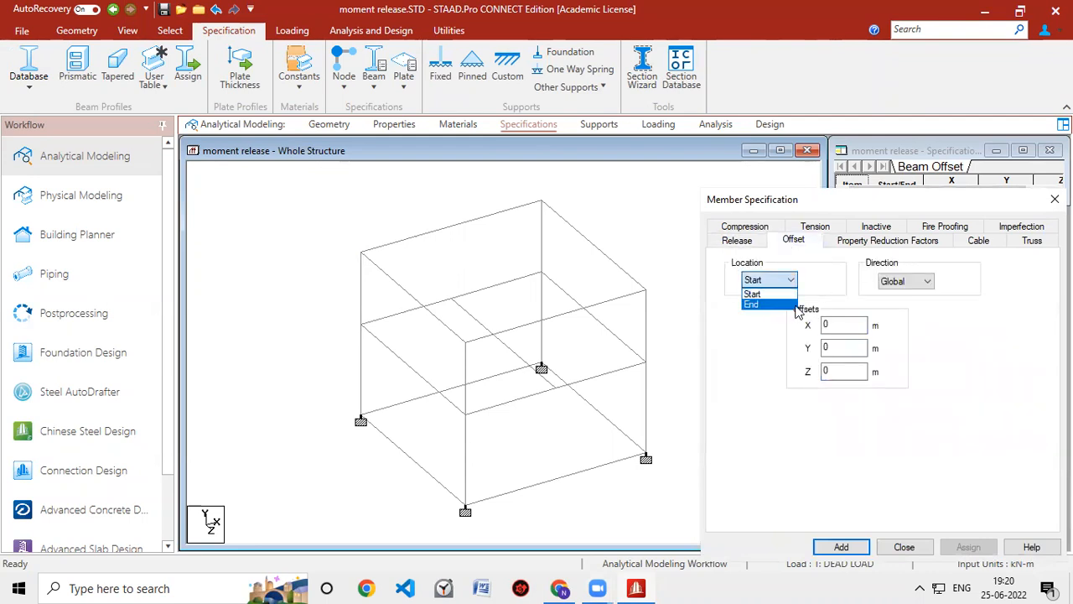
pyautogui.click(776, 306)
pyautogui.click(839, 332)
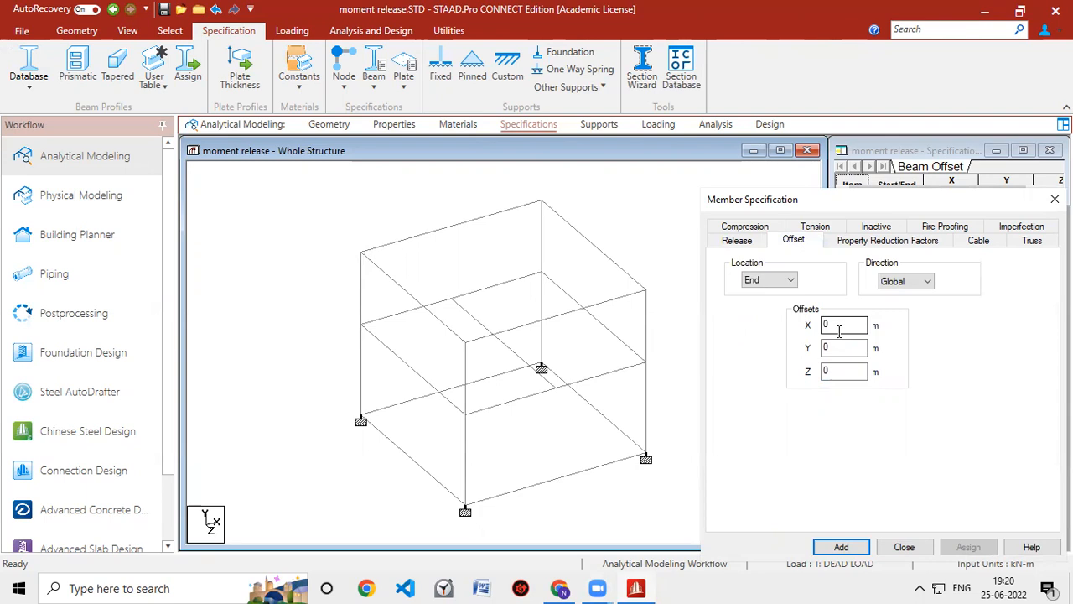
pyautogui.click(839, 331)
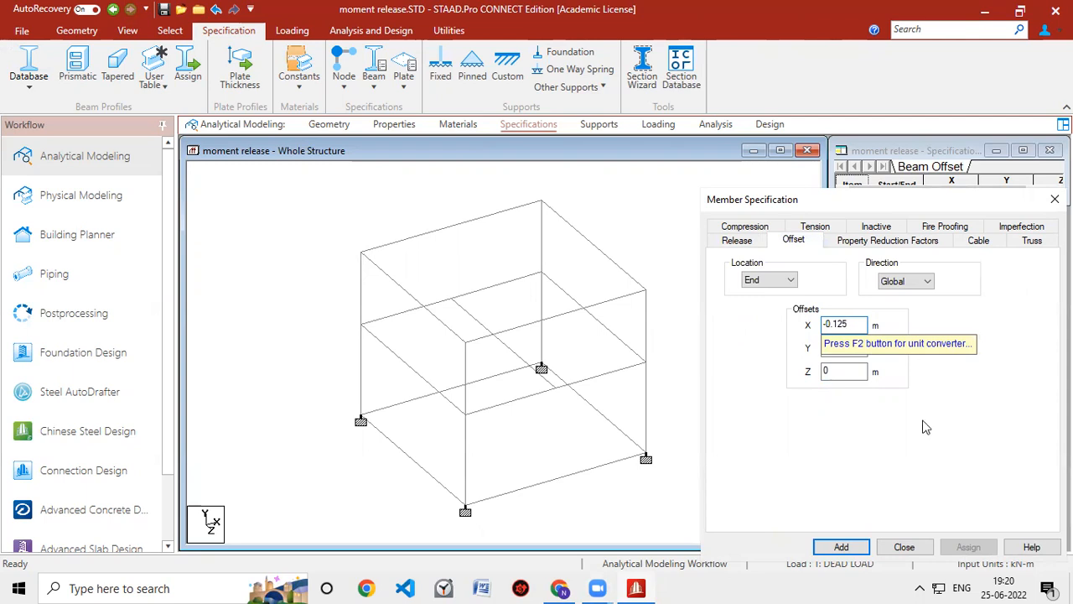
pyautogui.click(841, 547)
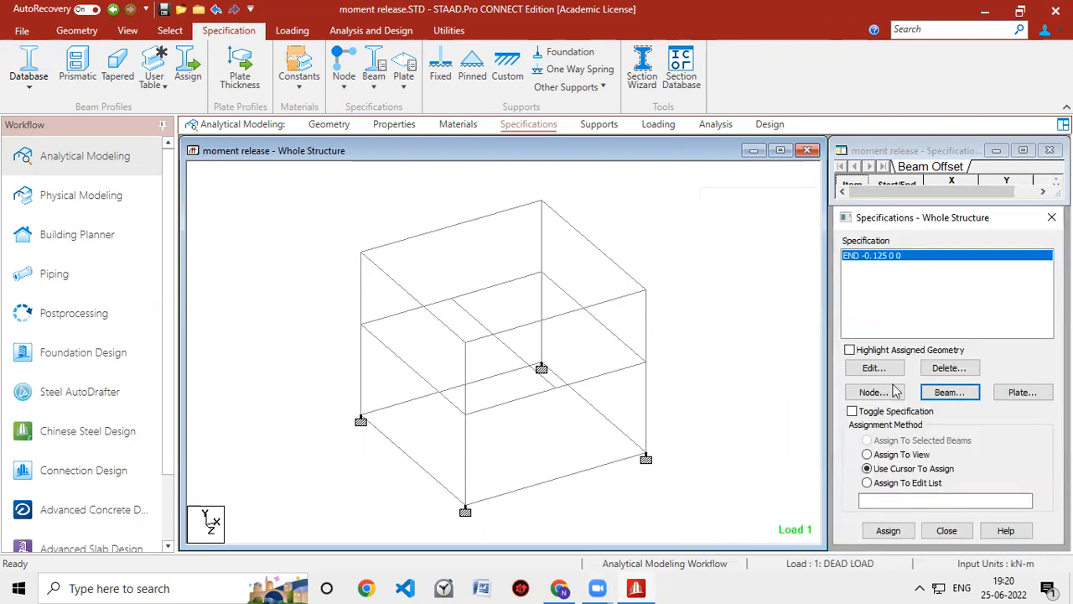
# - Assign the -0.125 m end offset to the rear roof-level beam along X, and clear the selection
pyautogui.click(421, 241)
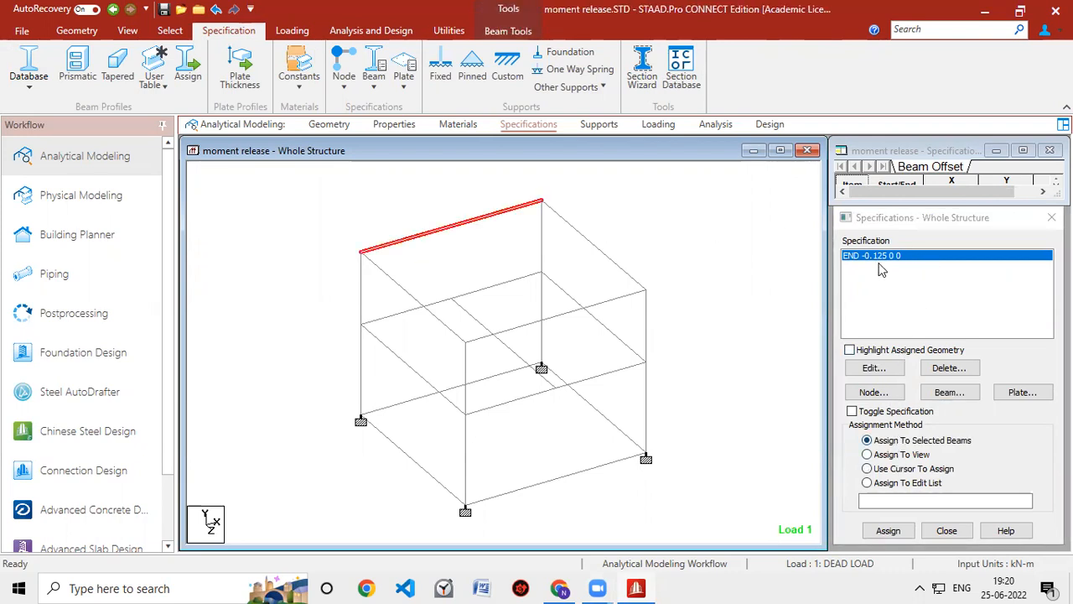
pyautogui.click(888, 532)
pyautogui.click(894, 422)
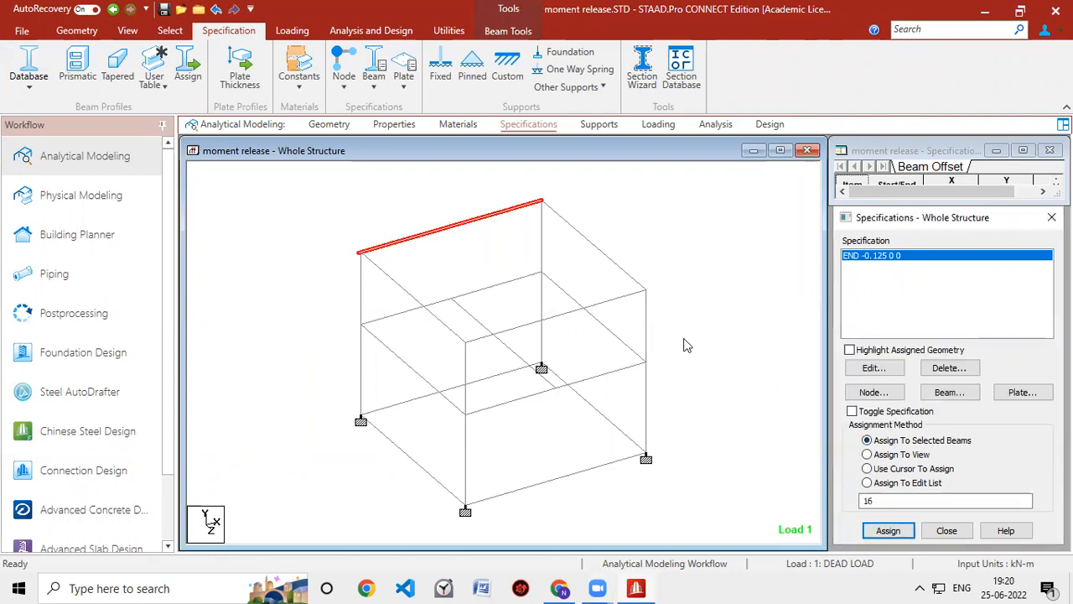
pyautogui.click(383, 196)
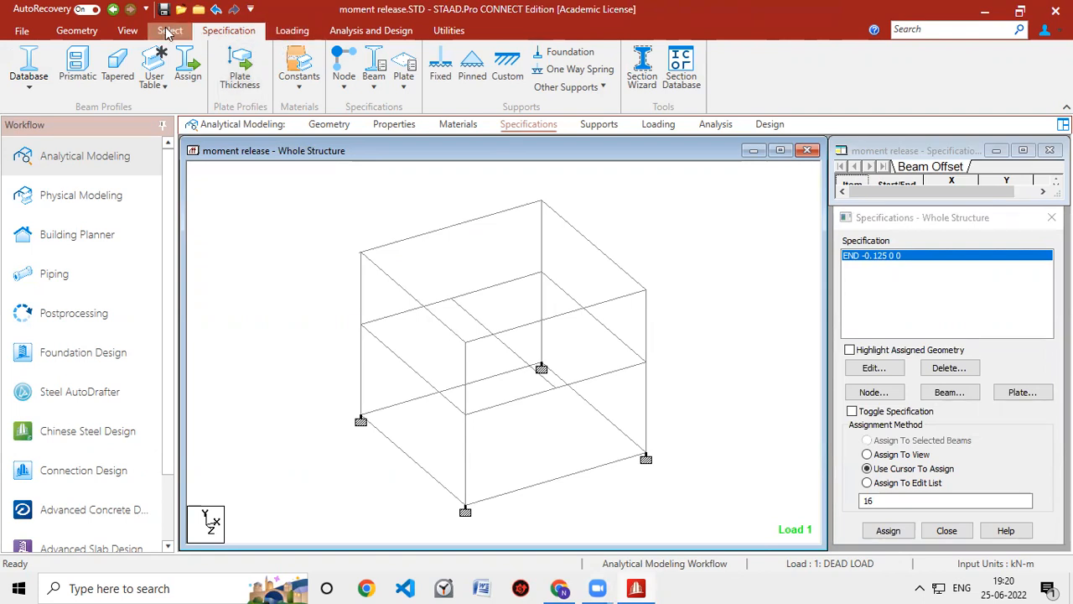
# - Open a 3D rendering of the whole frame, examine the offset beam's joint with the column from several angles, and close the view
pyautogui.click(128, 30)
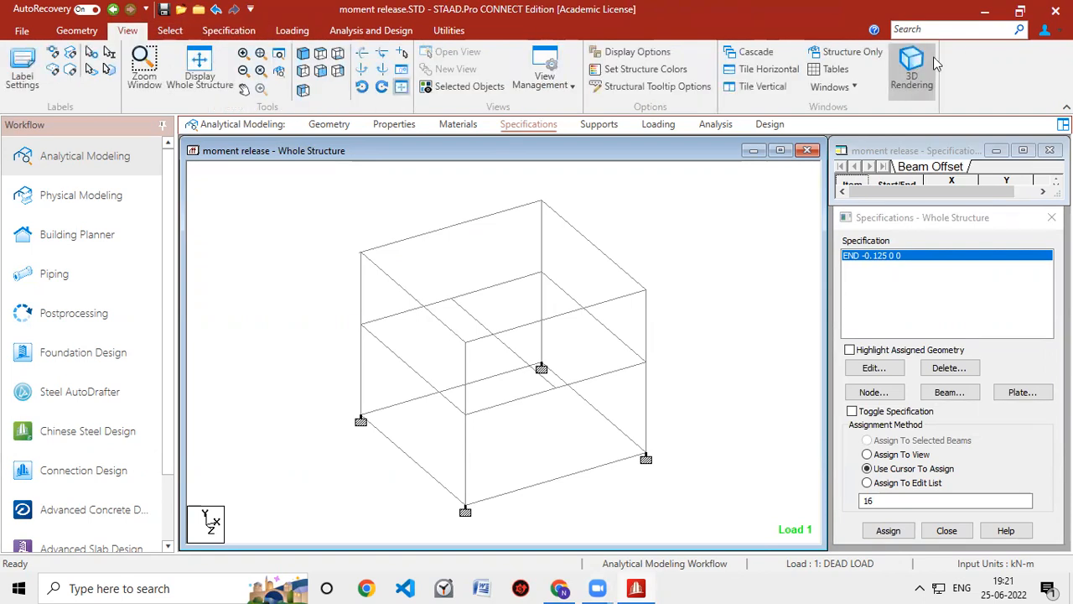
pyautogui.click(906, 84)
pyautogui.moveTo(493, 293); pyautogui.dragTo(705, 366)
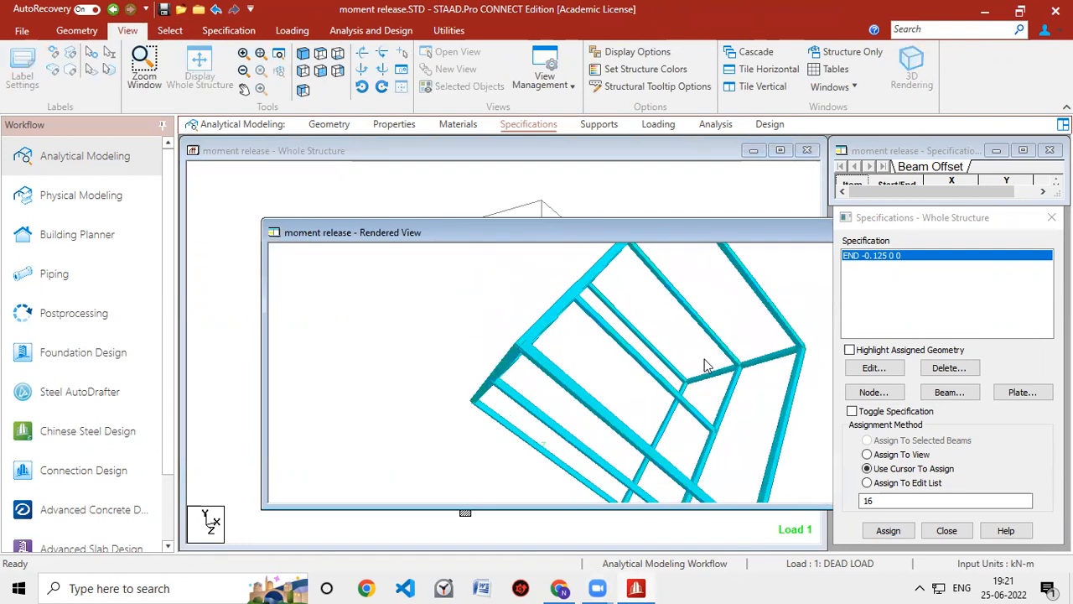
pyautogui.scroll(5, 475, 326)
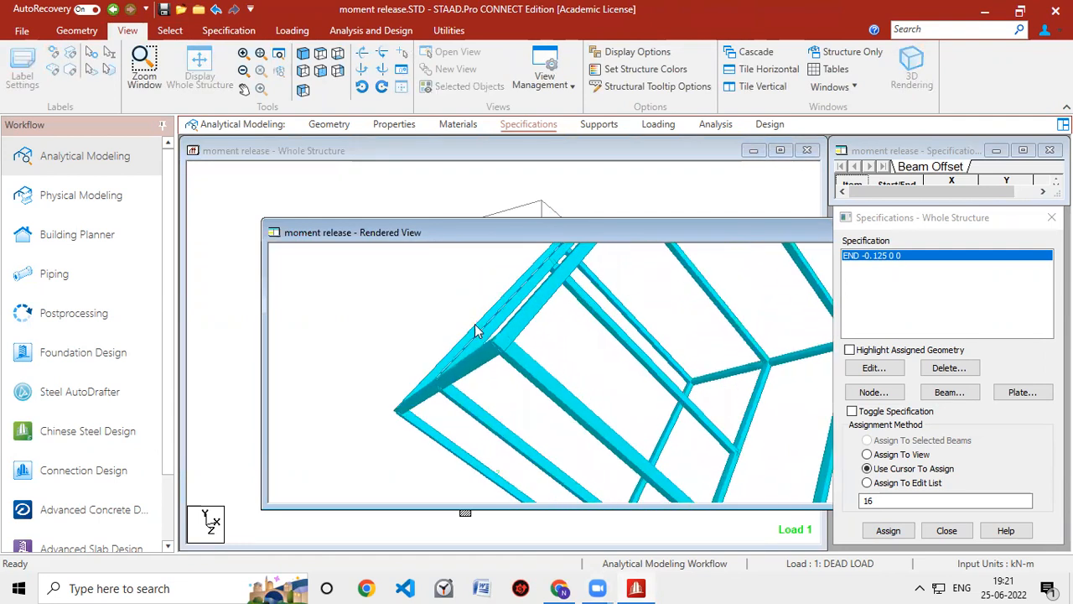
pyautogui.scroll(5, 475, 323)
pyautogui.moveTo(381, 342); pyautogui.dragTo(448, 358)
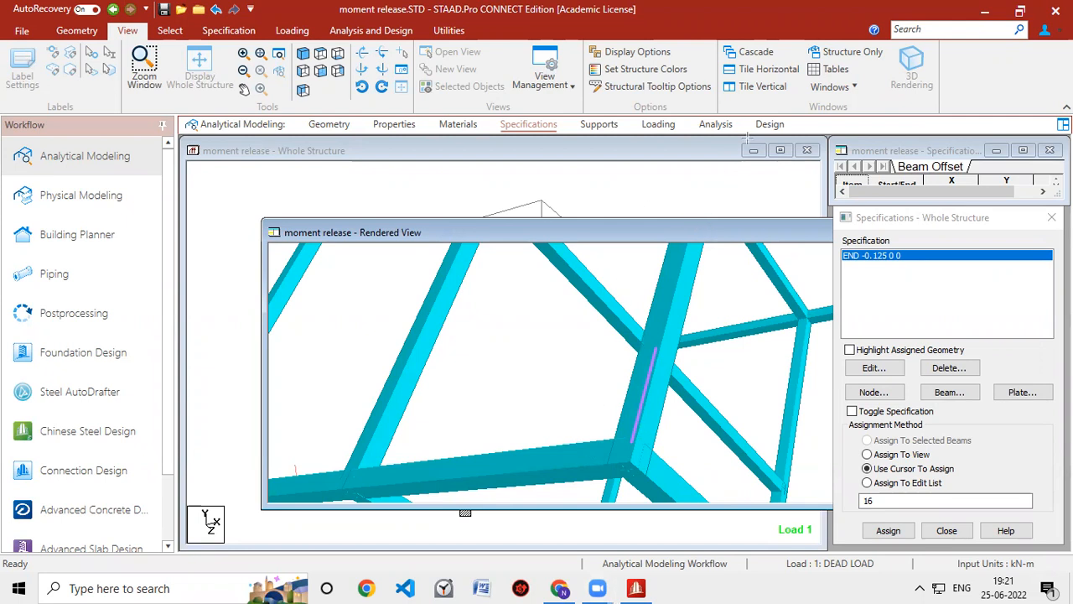
pyautogui.moveTo(762, 241); pyautogui.dragTo(616, 180)
pyautogui.moveTo(337, 307); pyautogui.dragTo(416, 244)
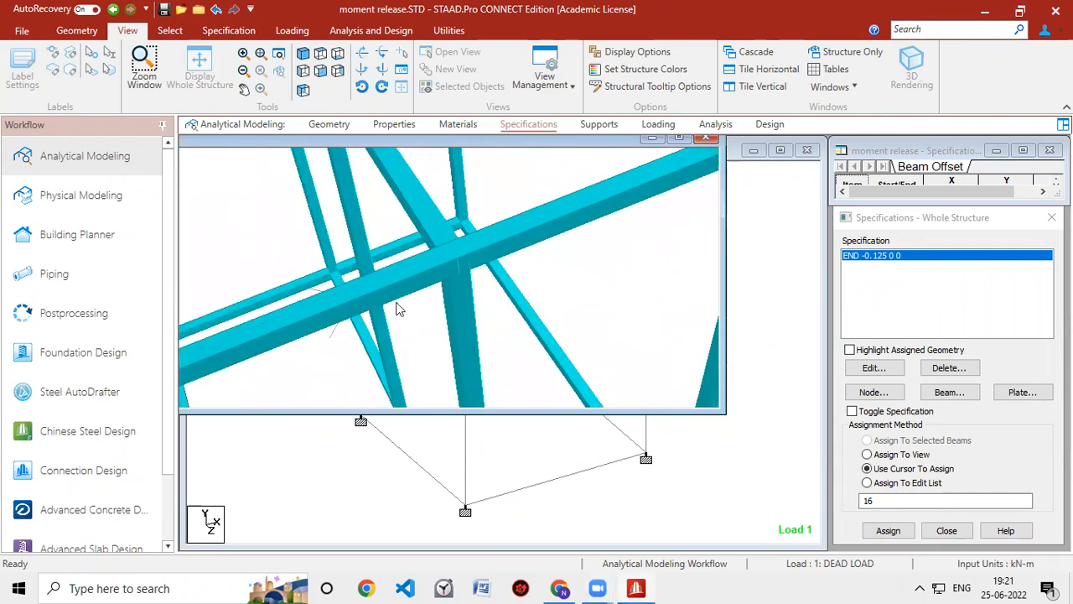
pyautogui.moveTo(423, 283); pyautogui.dragTo(493, 278)
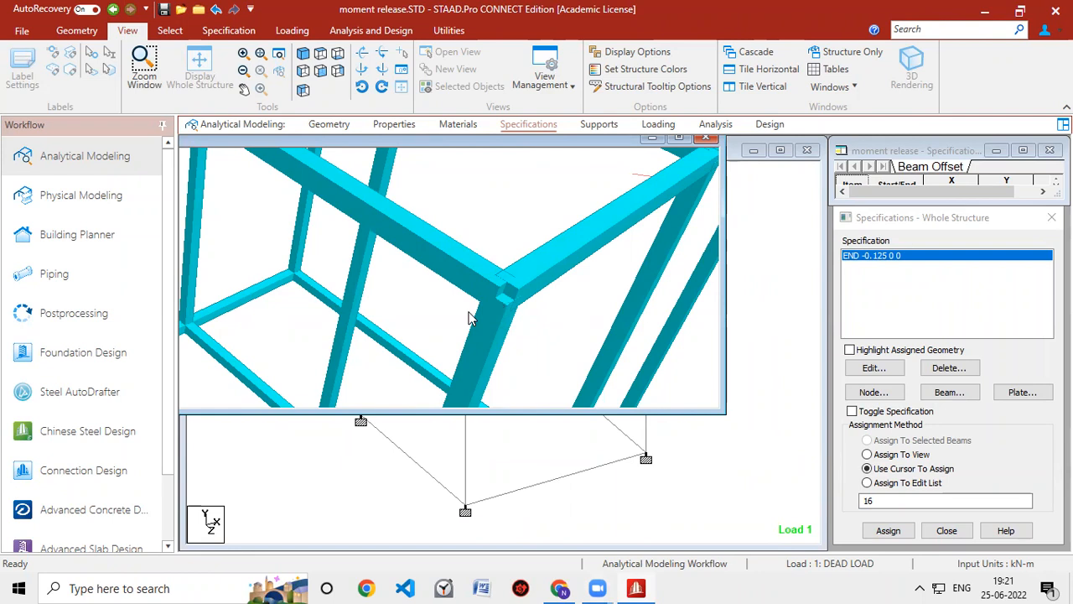
pyautogui.click(705, 140)
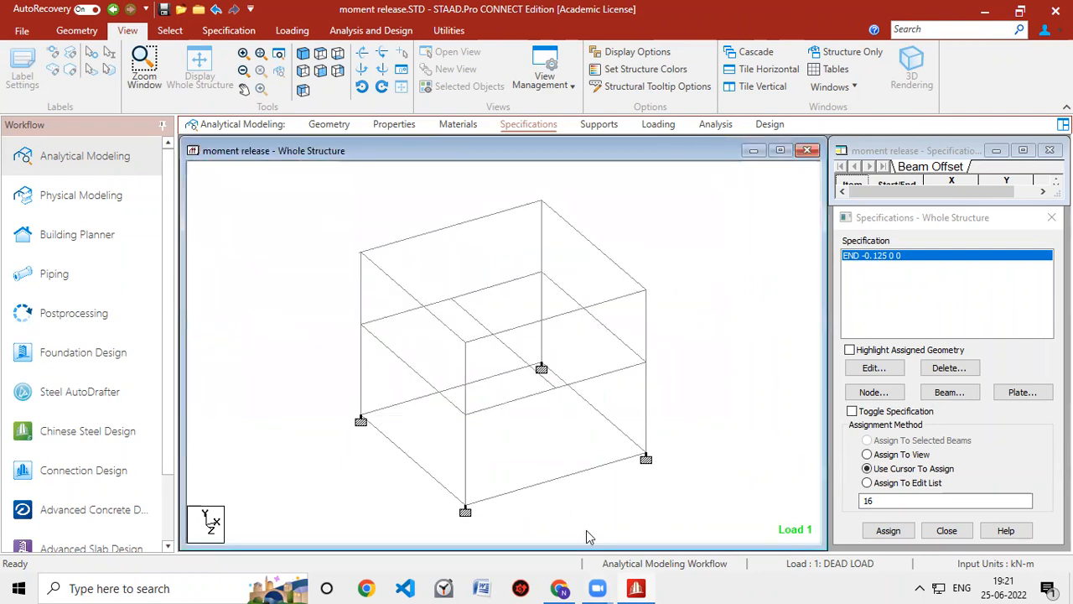
# - Switch to the M4 E1 (1).pdf lesson outline in Chrome
pyautogui.click(560, 588)
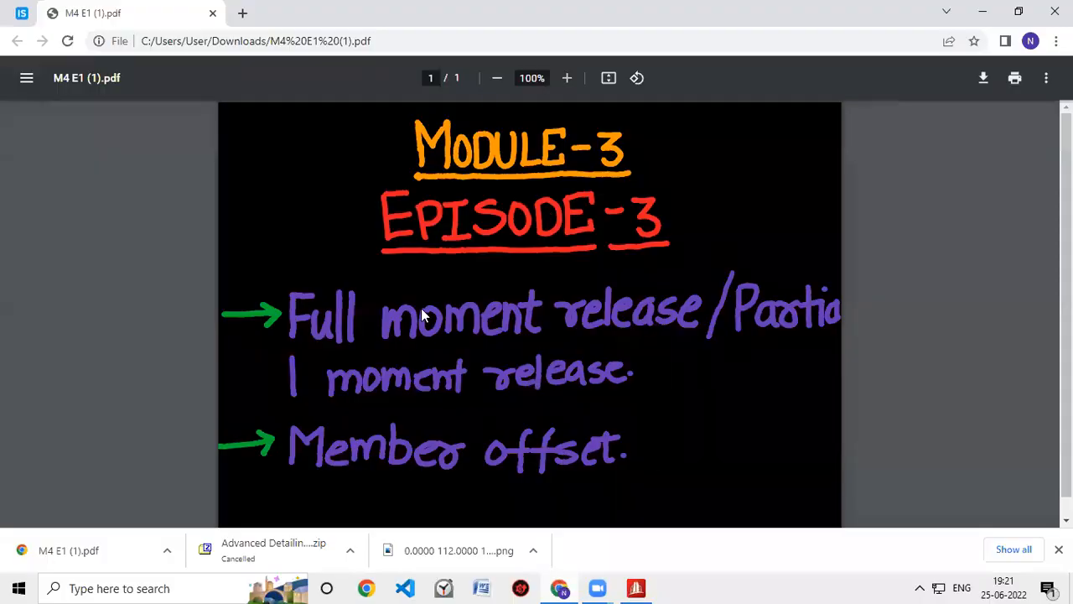